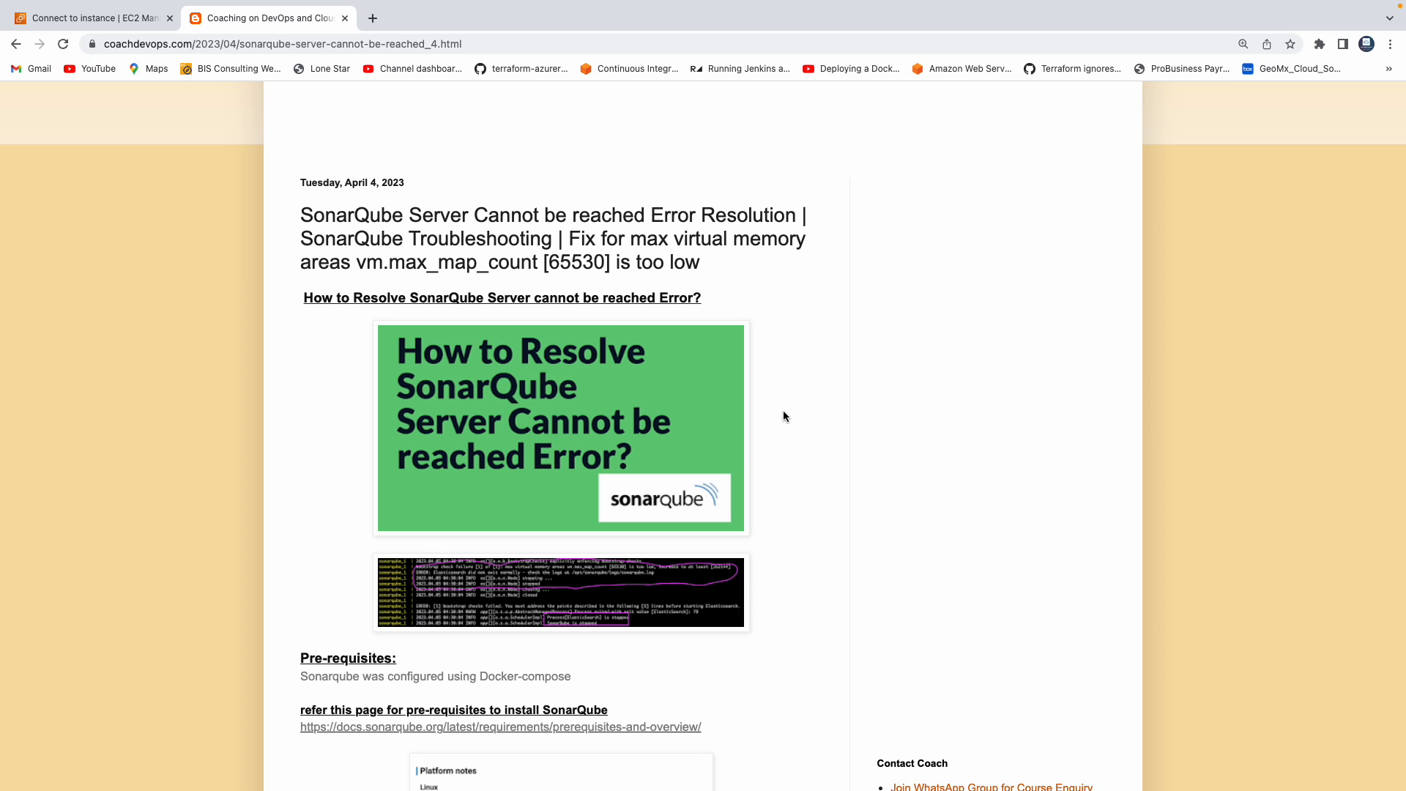
scroll(783, 416, "down", 3)
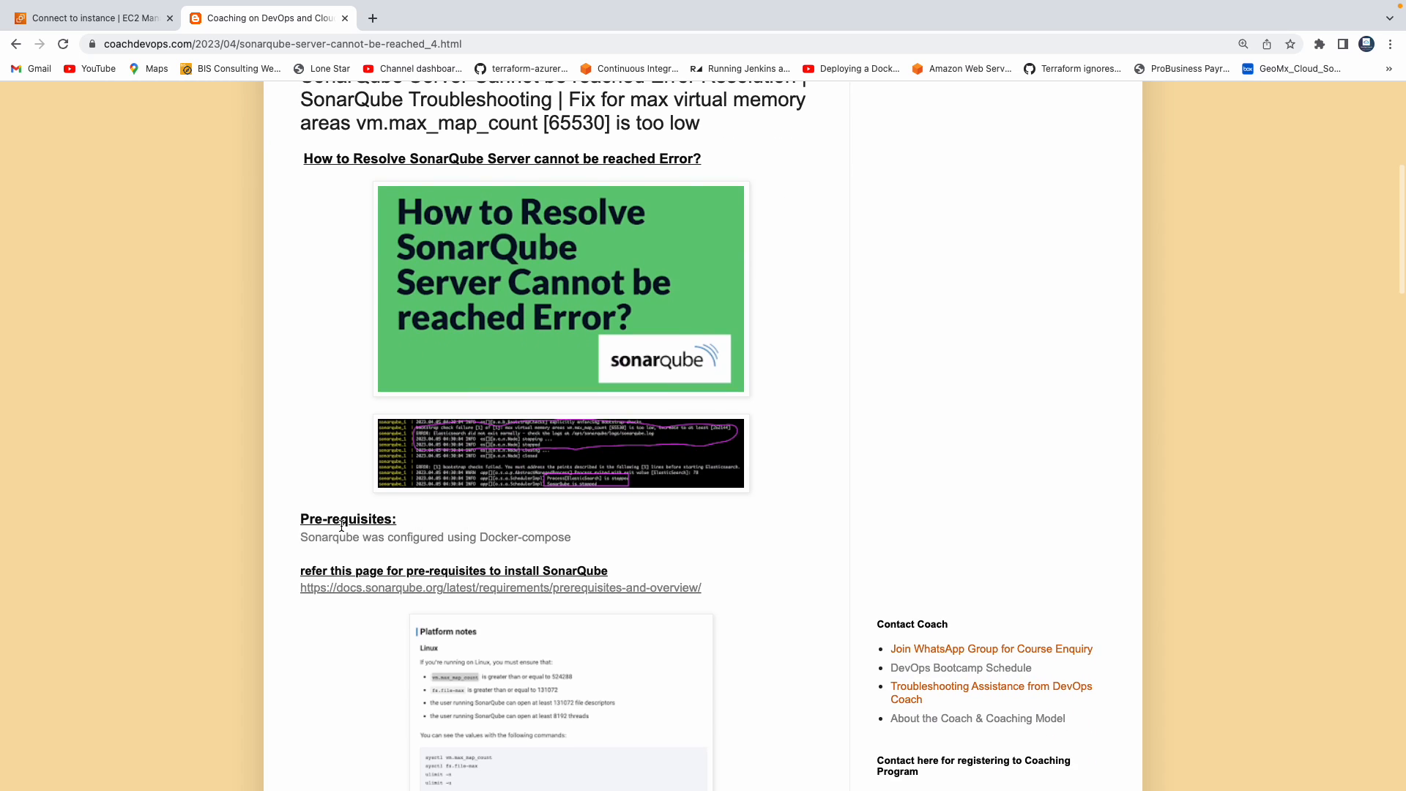
Step: Open the Docker-compose install article in a new tab, then review the troubleshooting article's enlarged error-log screenshot
left_click_drag(302, 517, 371, 518)
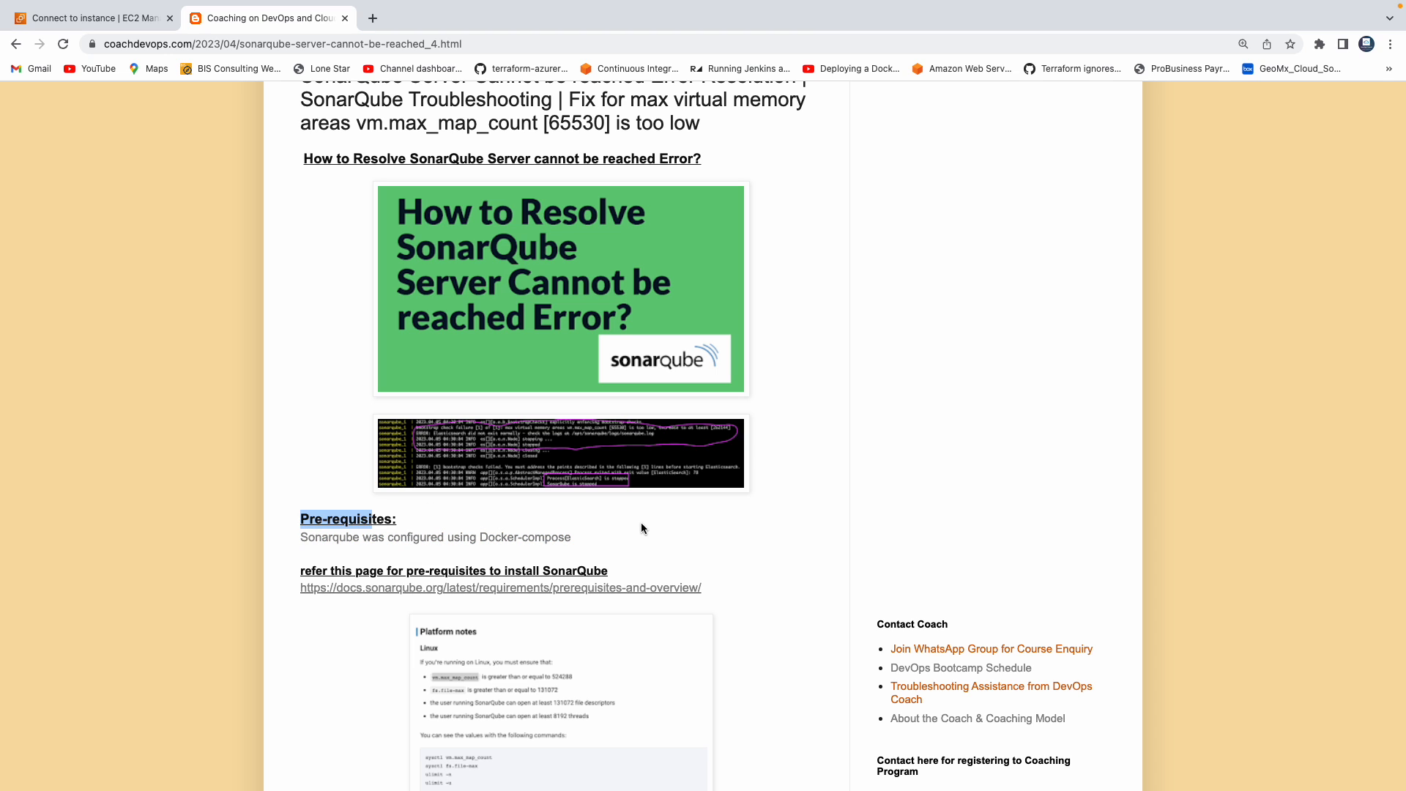
left_click(555, 537)
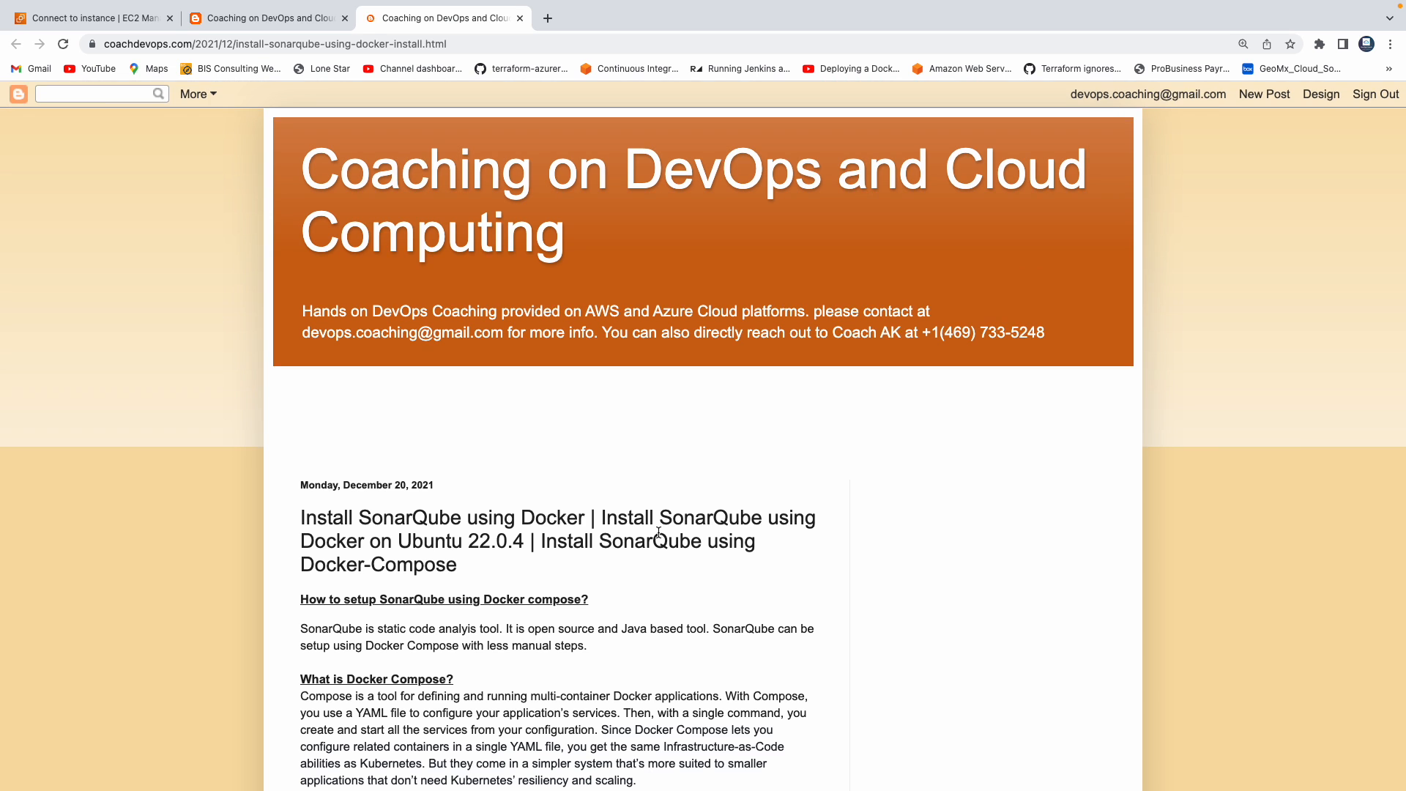
scroll(659, 532, "down", 3)
scroll(659, 532, "down", 3)
scroll(659, 533, "down", 3)
scroll(660, 535, "down", 3)
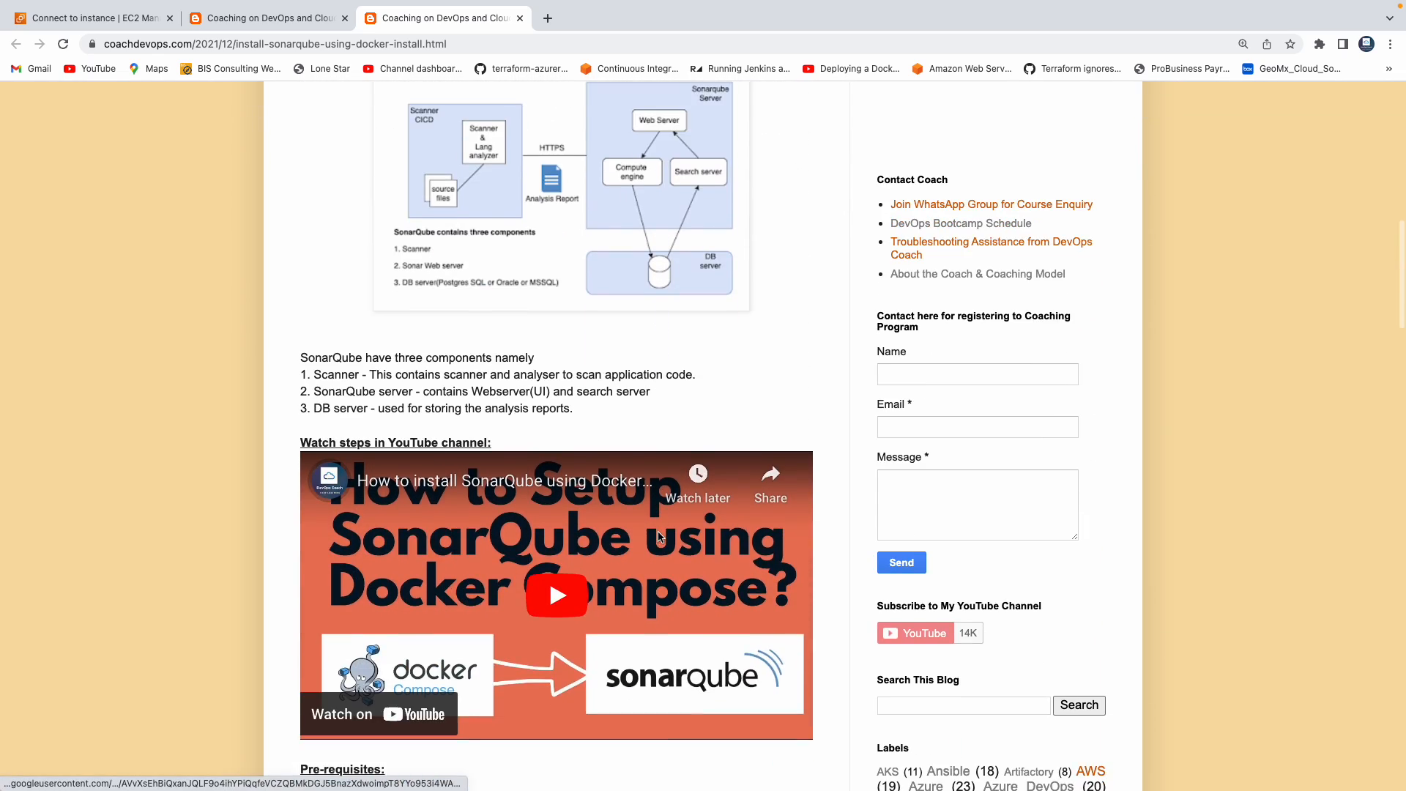
scroll(659, 536, "down", 2)
scroll(659, 535, "down", 3)
scroll(659, 535, "down", 2)
scroll(658, 537, "up", 10)
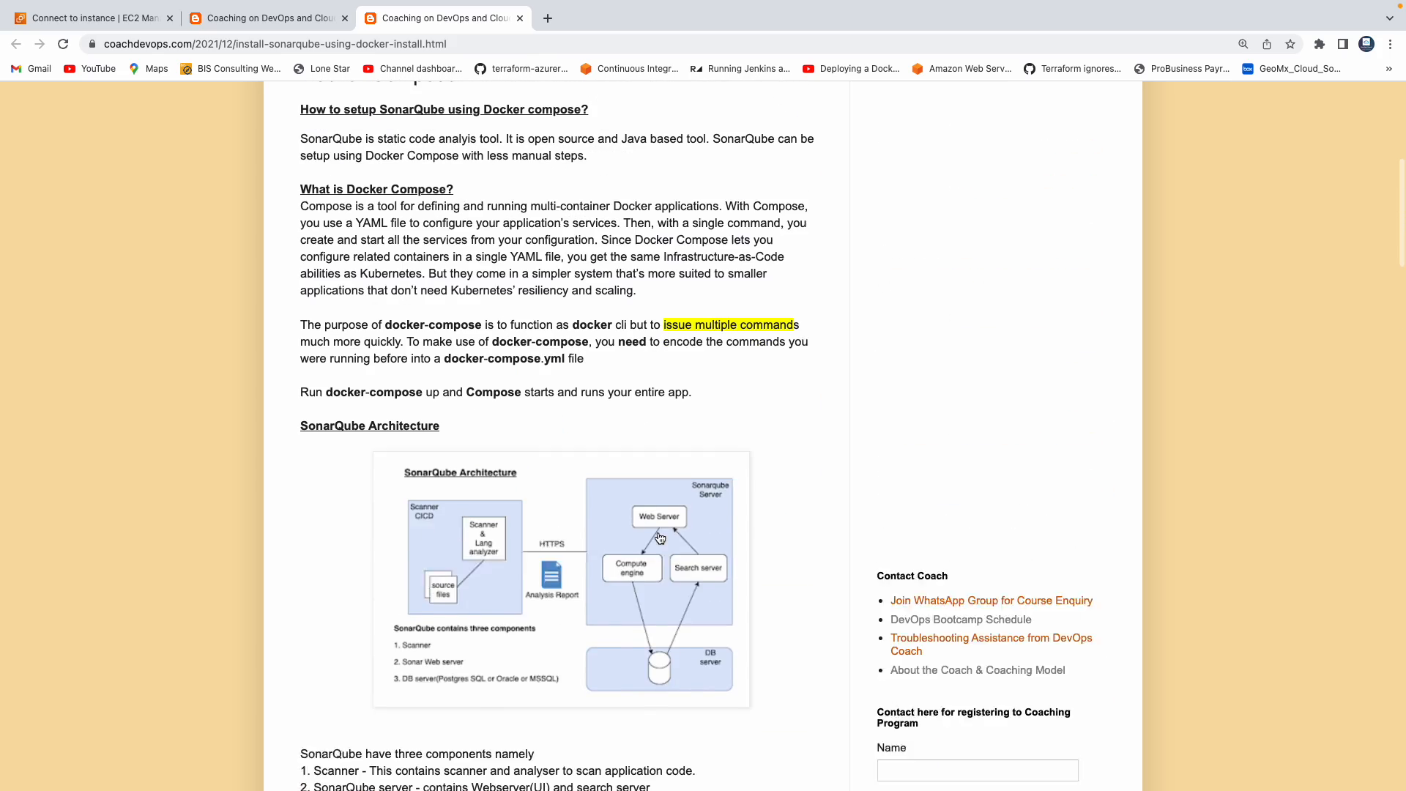
scroll(658, 537, "up", 3)
left_click(264, 18)
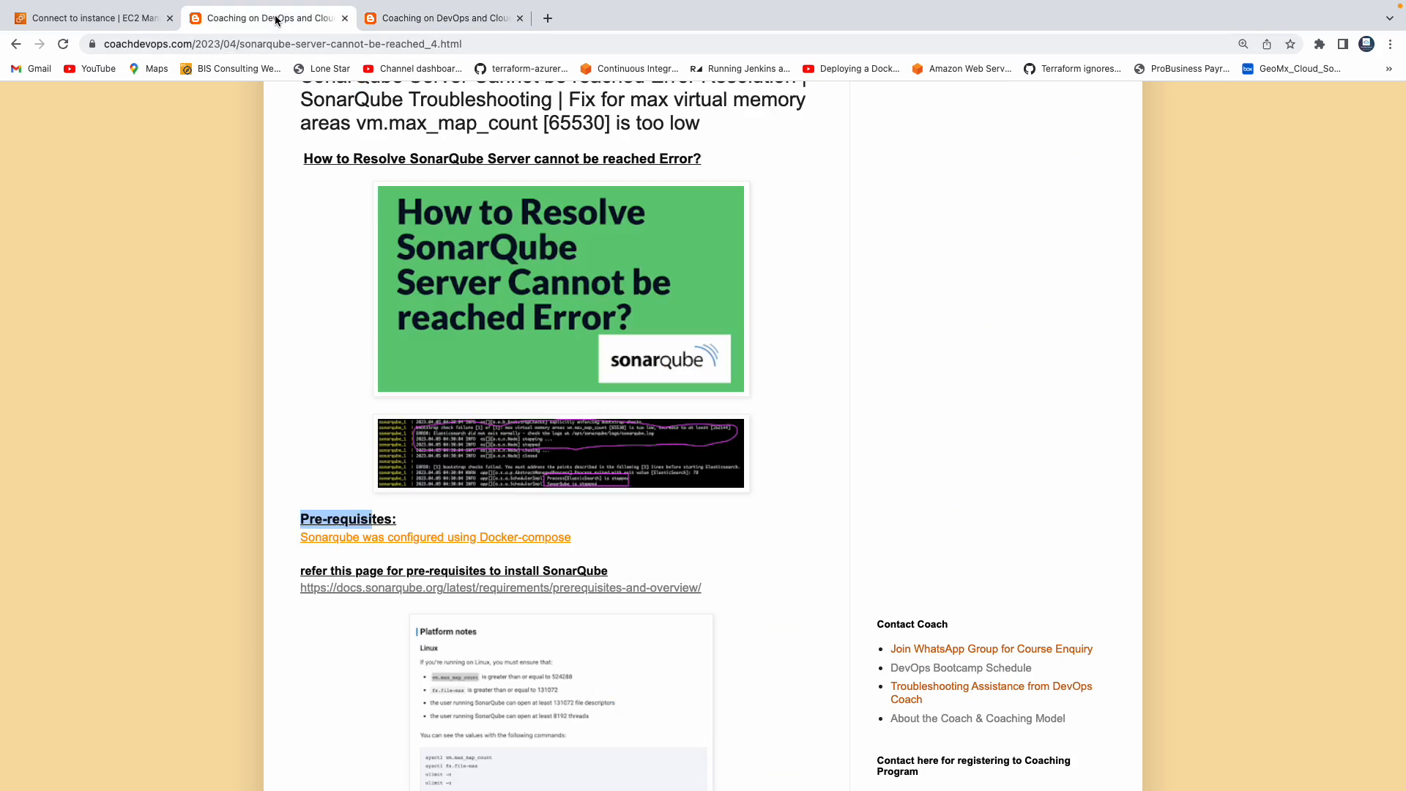
left_click(610, 460)
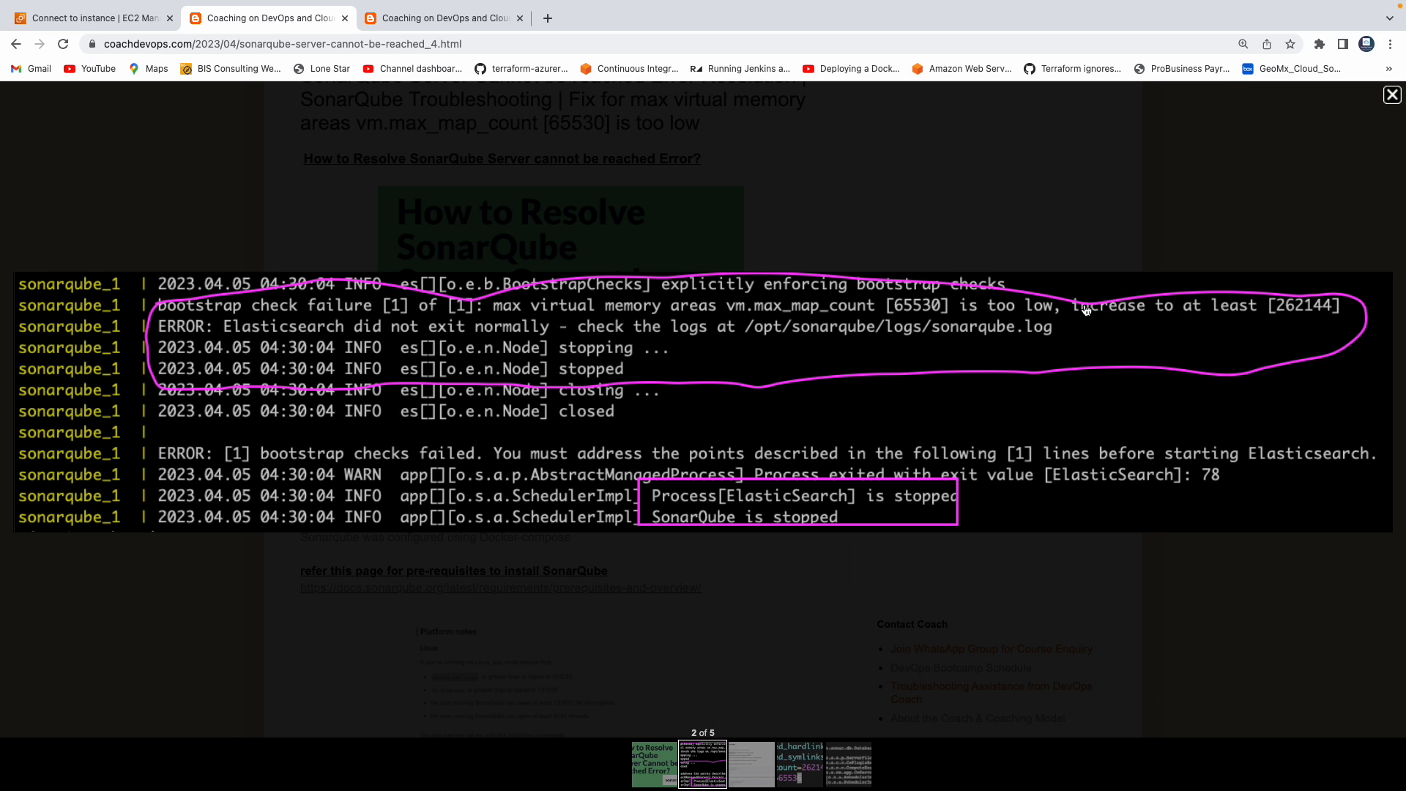
left_click(1393, 101)
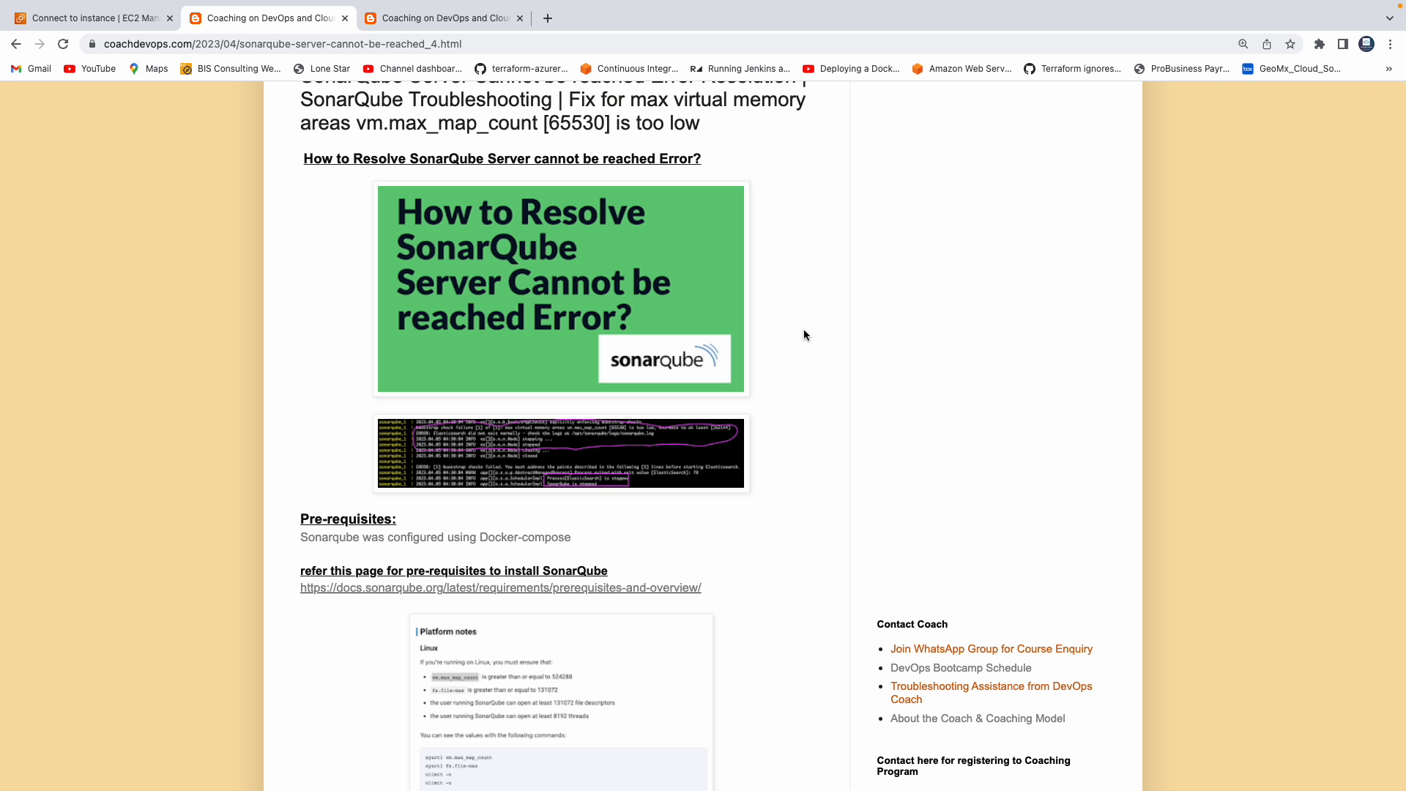
scroll(803, 329, "down", 2)
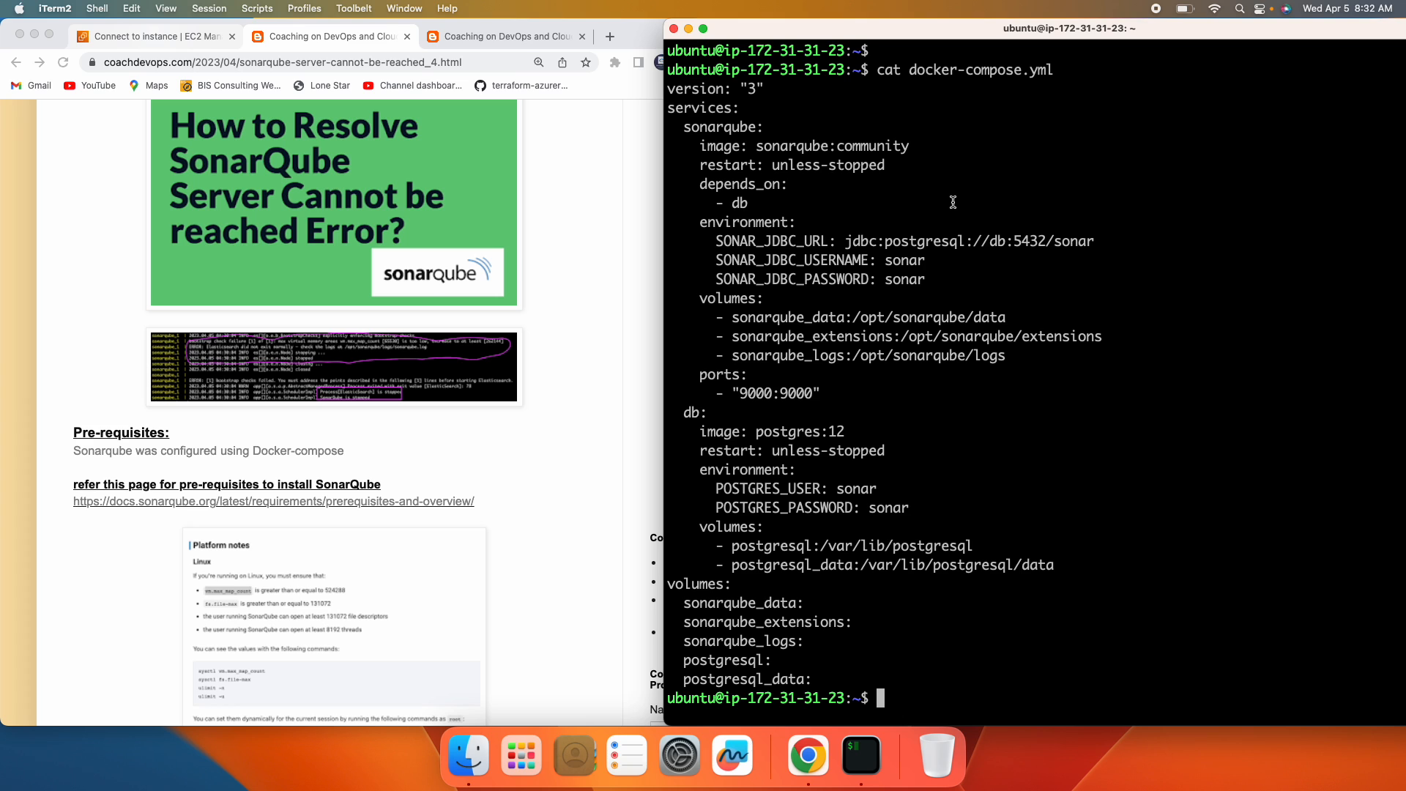
Step: Return to the EC2 Instances list and select the running SonarQube-New instance to show its details
left_click(170, 36)
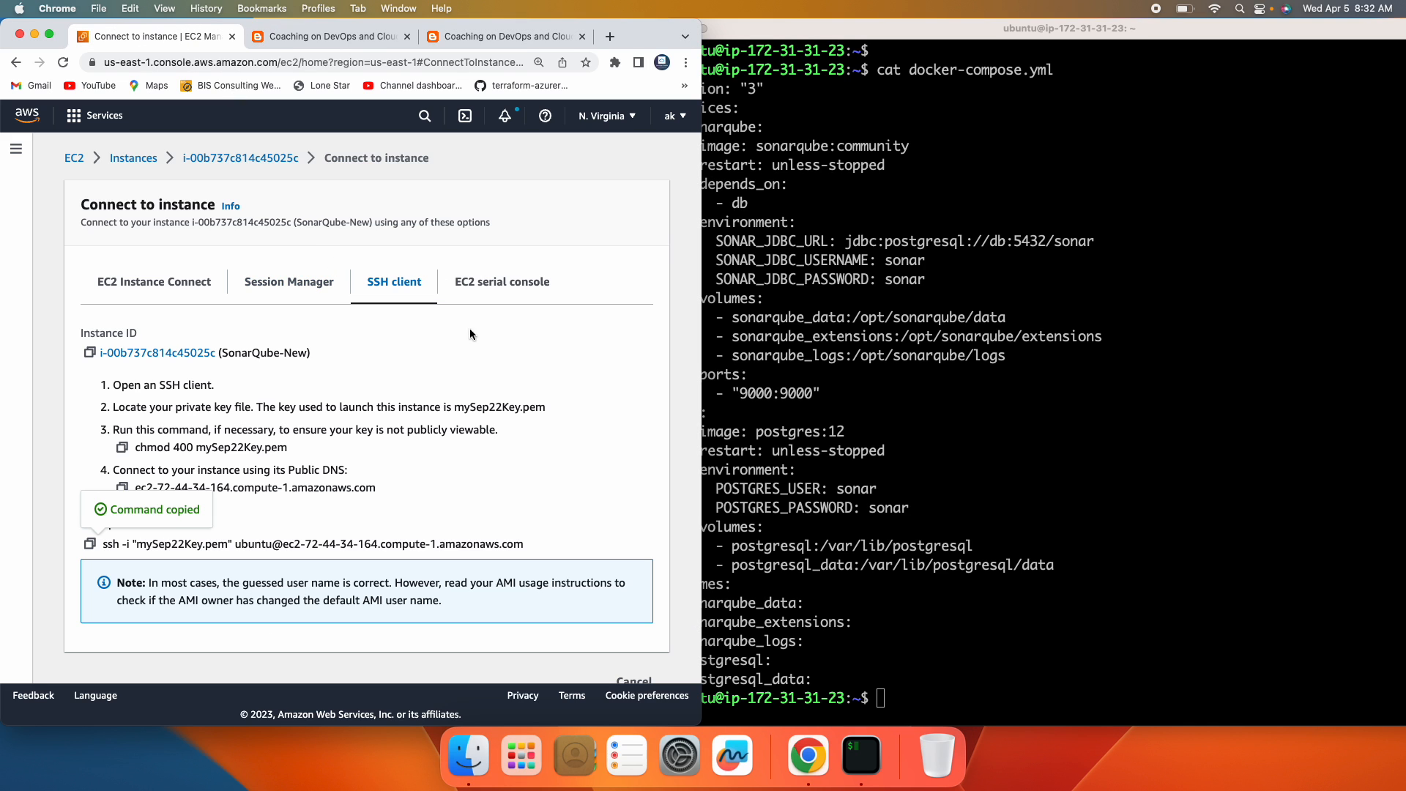
left_click(134, 156)
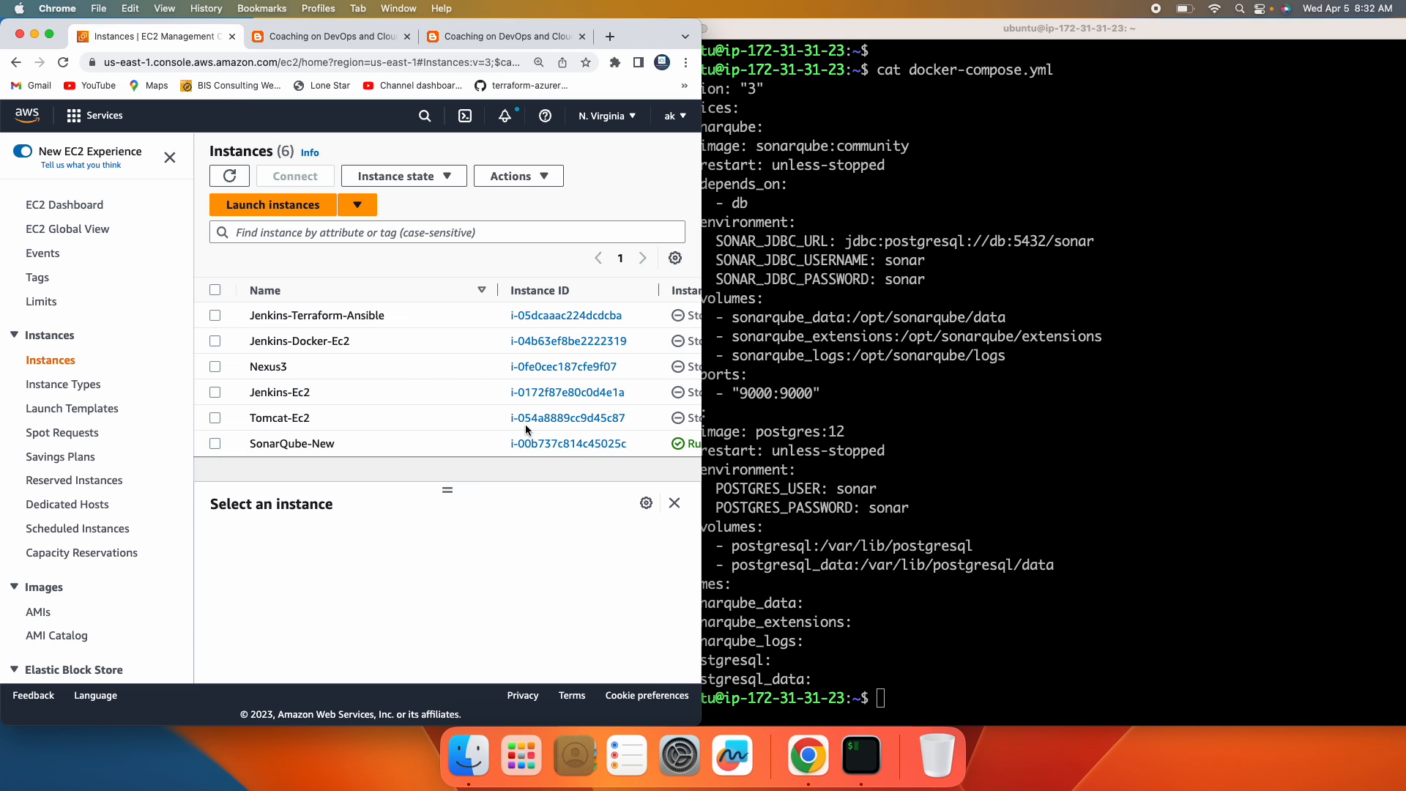
left_click(51, 8)
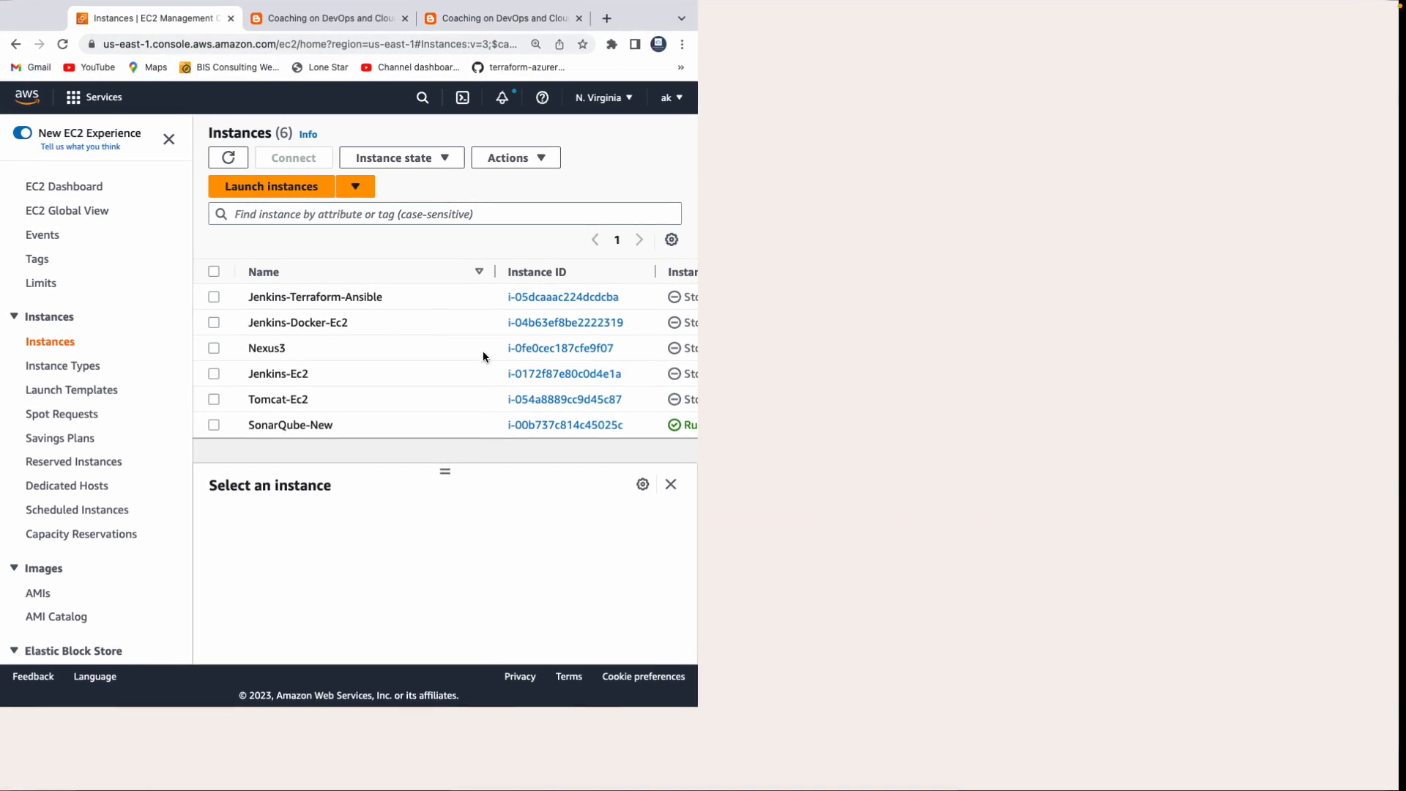
double_click(251, 347)
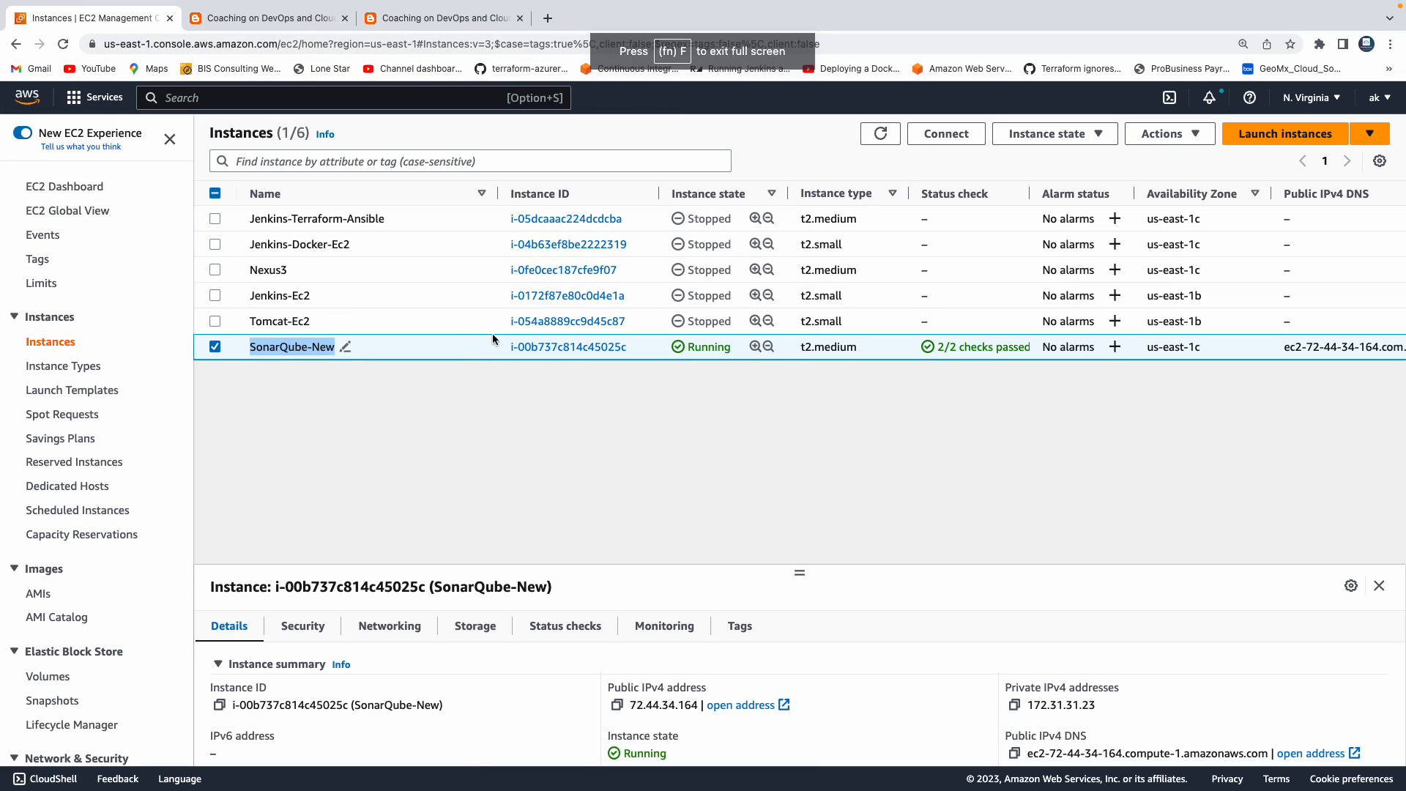
mouse_move(290, 424)
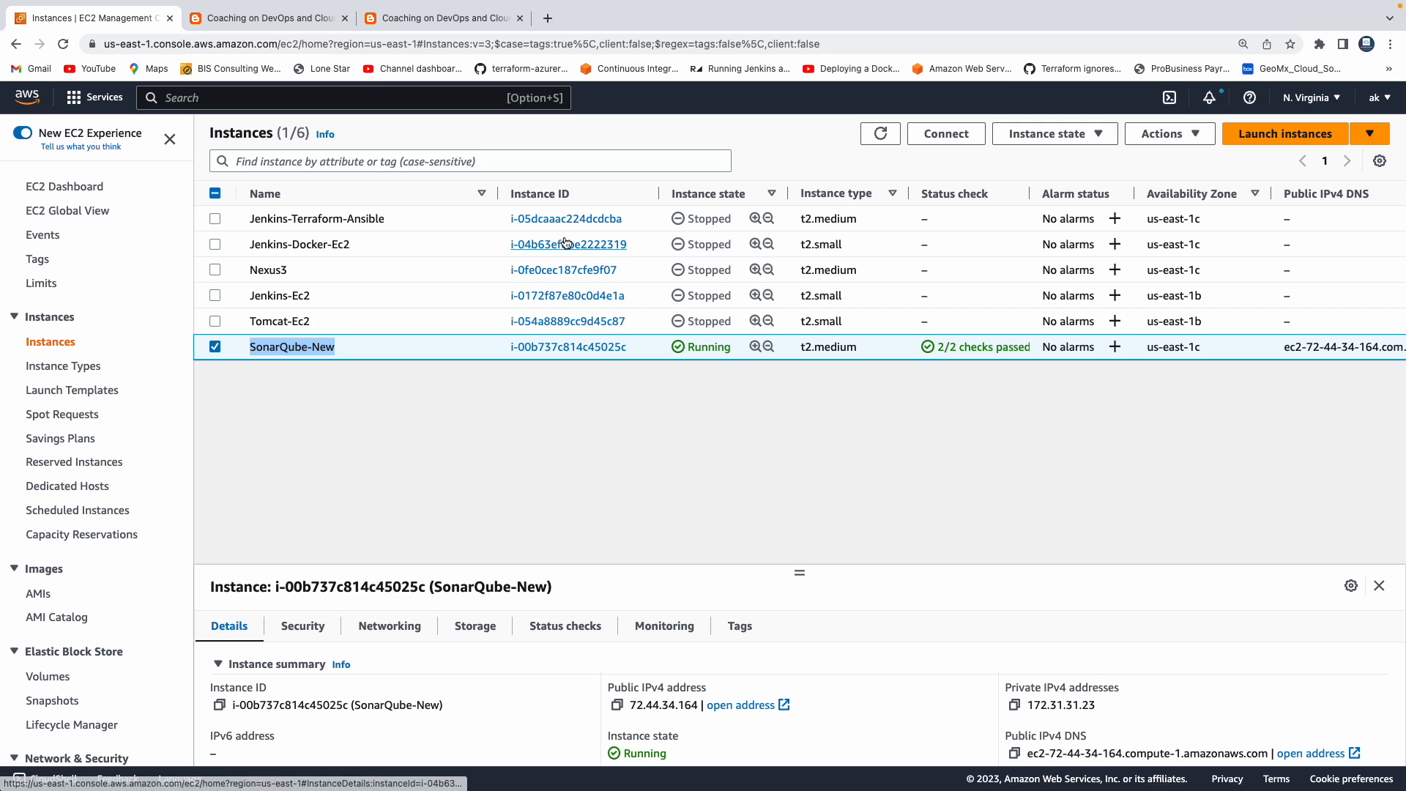
key("ctrl+super+f")
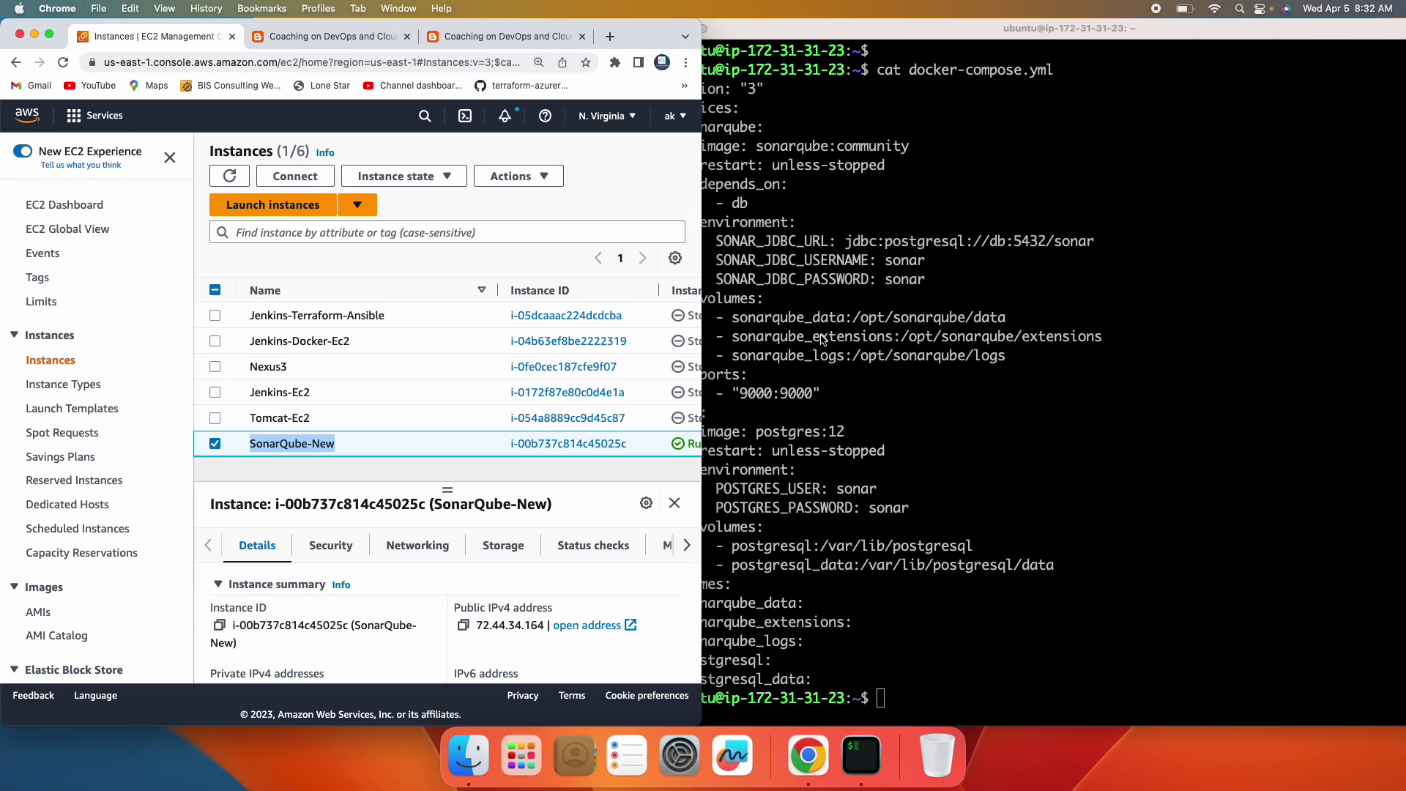
Step: Review the docker-compose.yml sonarqube and db services, then run 'sudo docker-compose logs --follow'
left_click(822, 338)
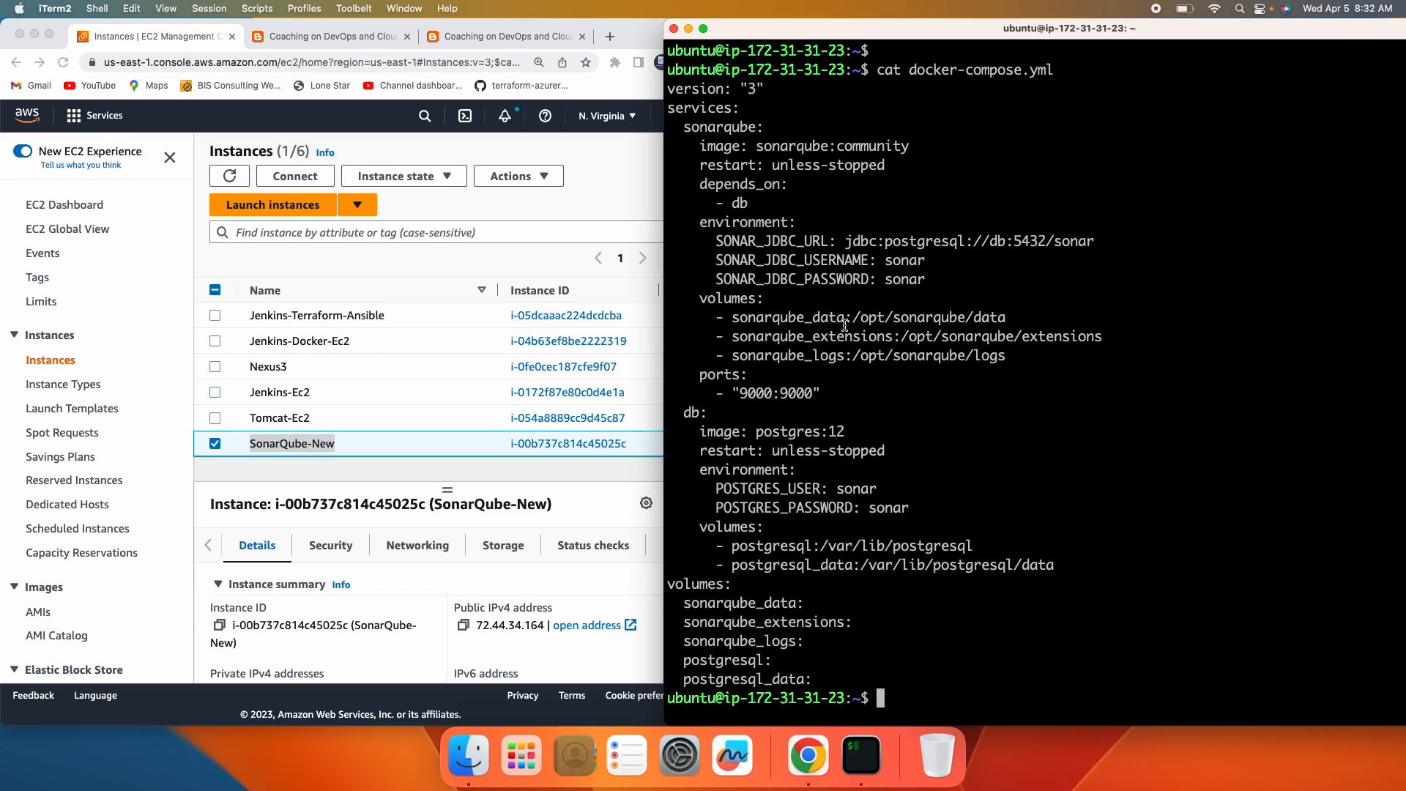
mouse_move(668, 88)
left_mouse_down()
mouse_move(963, 455)
mouse_move(1050, 484)
left_mouse_up()
left_click(1050, 473)
left_click_drag(668, 89, 964, 455)
left_click(1022, 419)
key("Up")
key("Up")
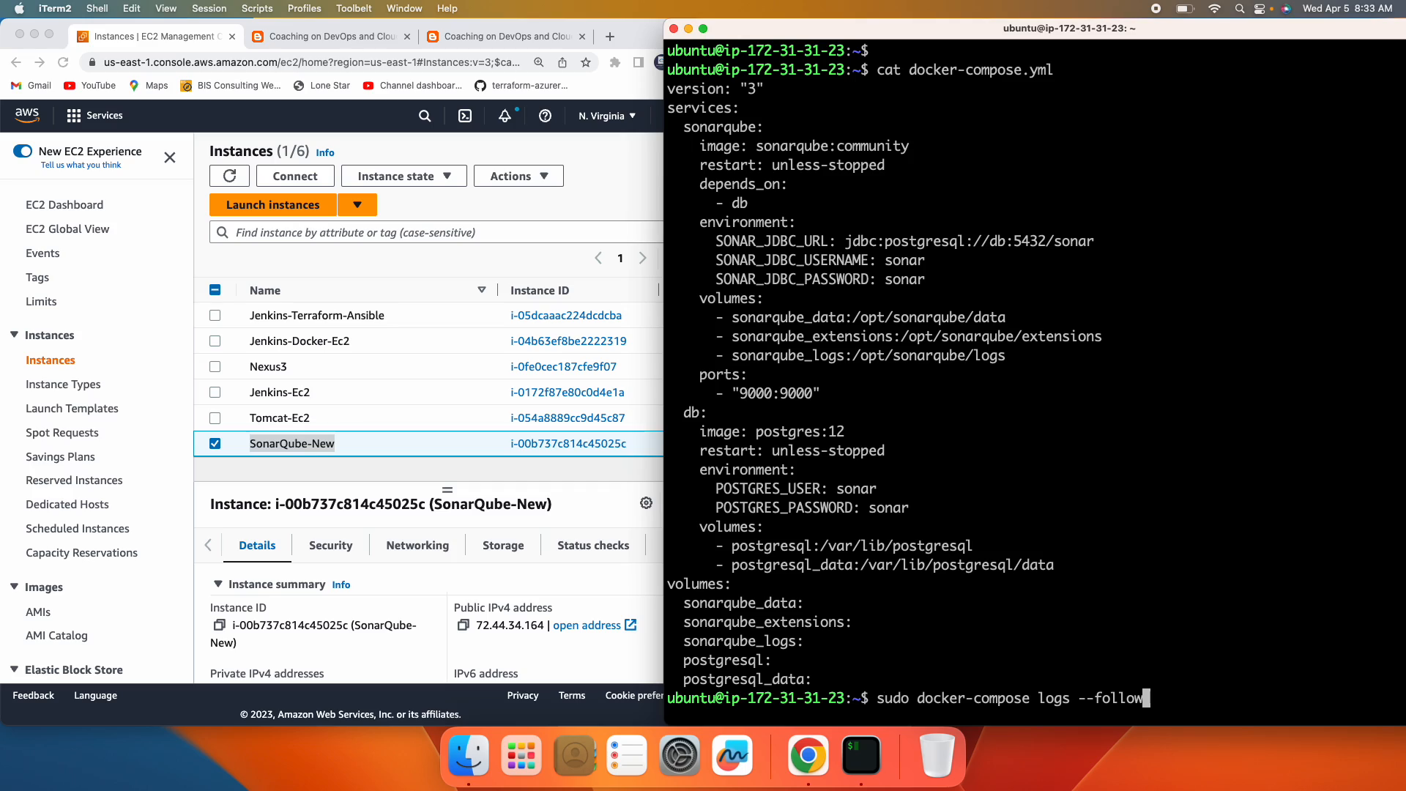
key("Return")
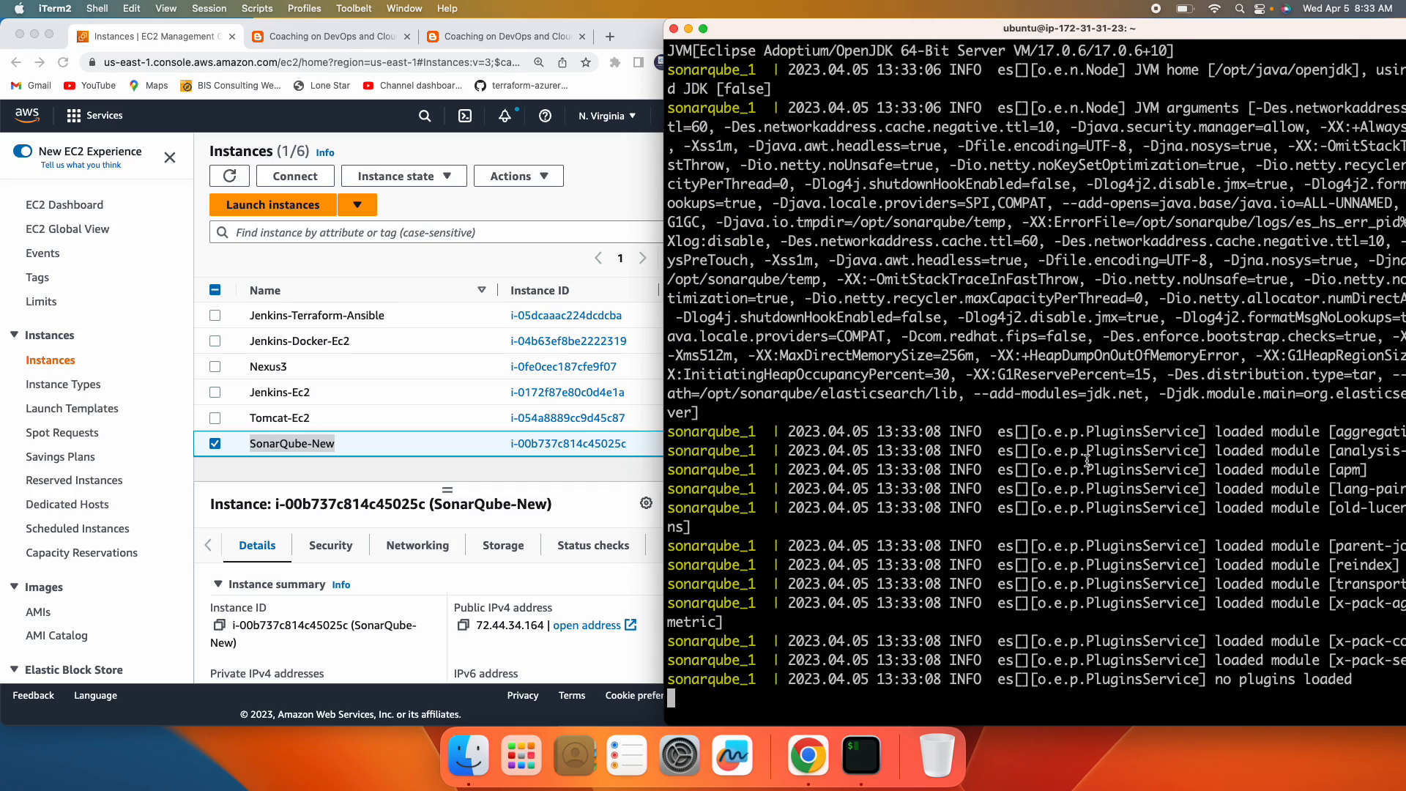
scroll(1129, 516, "up", 6)
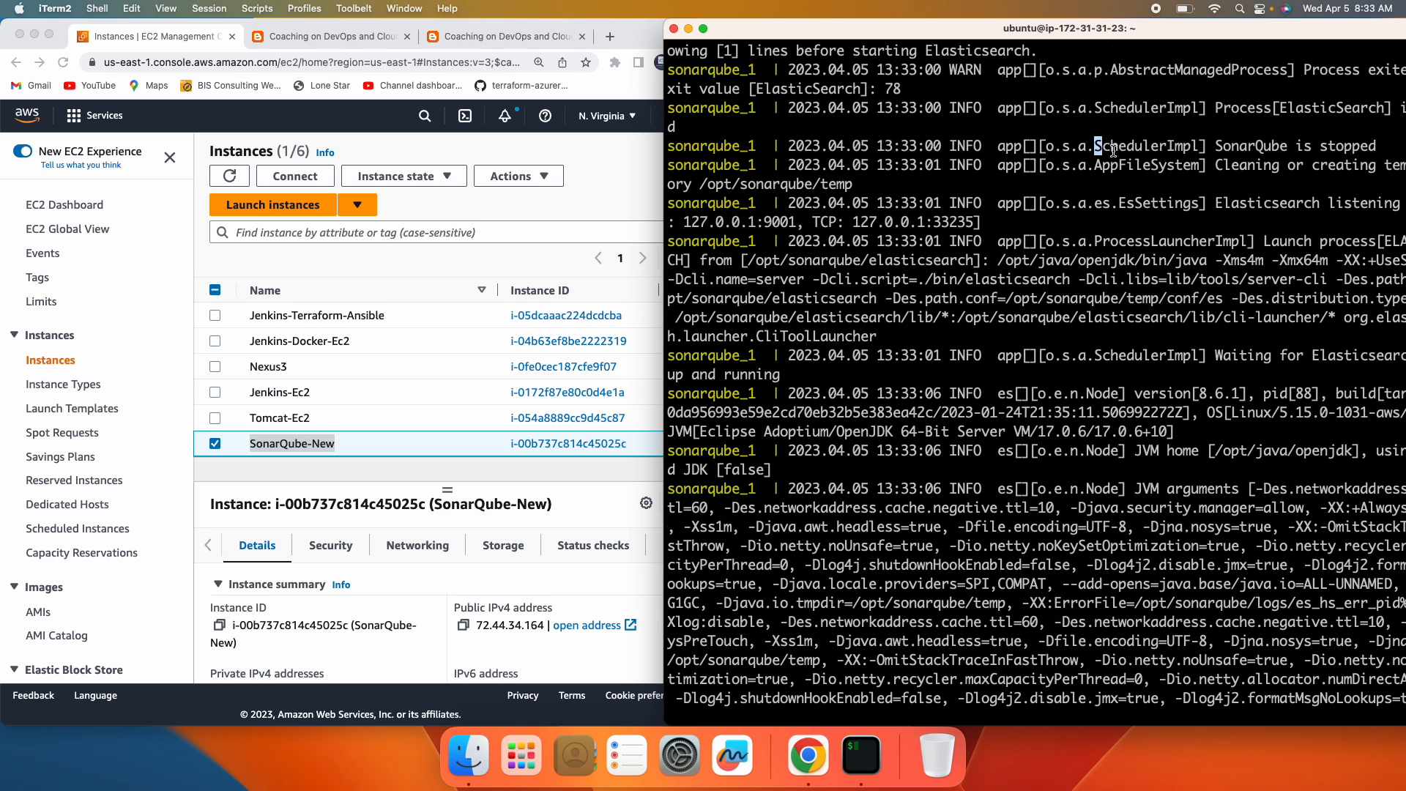
Step: Inspect the vm.max_map_count 262144 bootstrap error and 'SonarQube is stopped' message, then abort the log stream with Ctrl+C
left_click_drag(1096, 147, 1310, 150)
scroll(1208, 275, "down", 6)
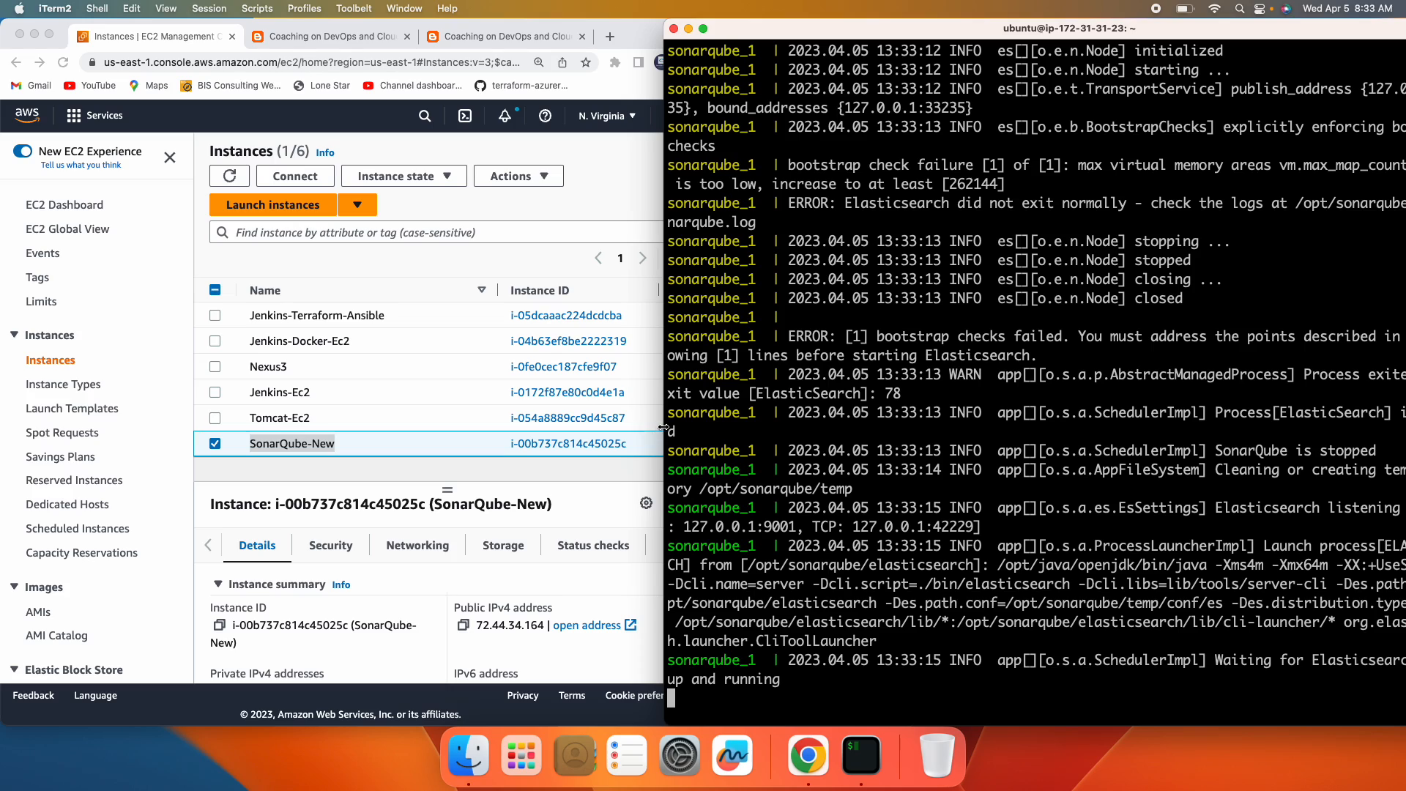
left_click_drag(664, 426, 440, 426)
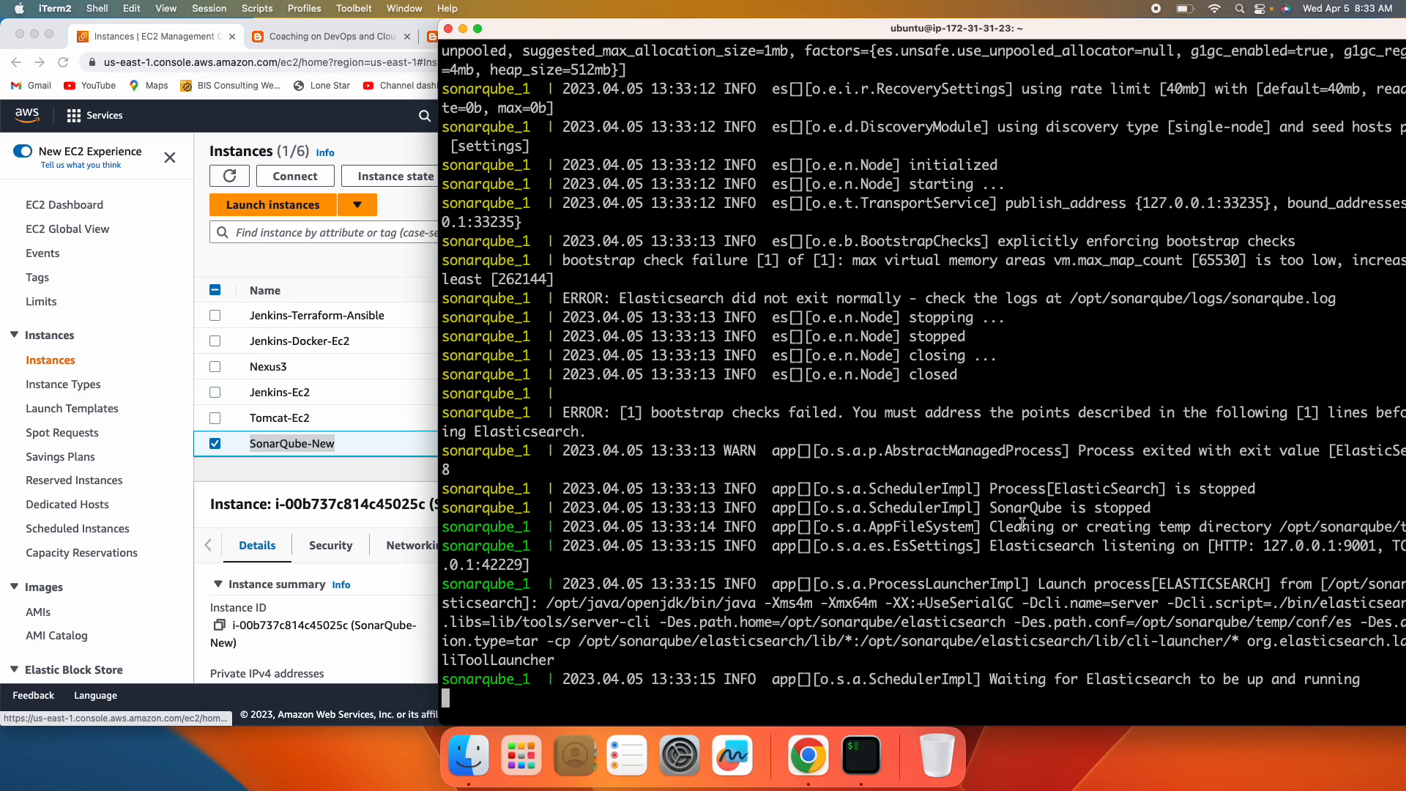
scroll(1099, 473, "up", 3)
scroll(1099, 472, "up", 2)
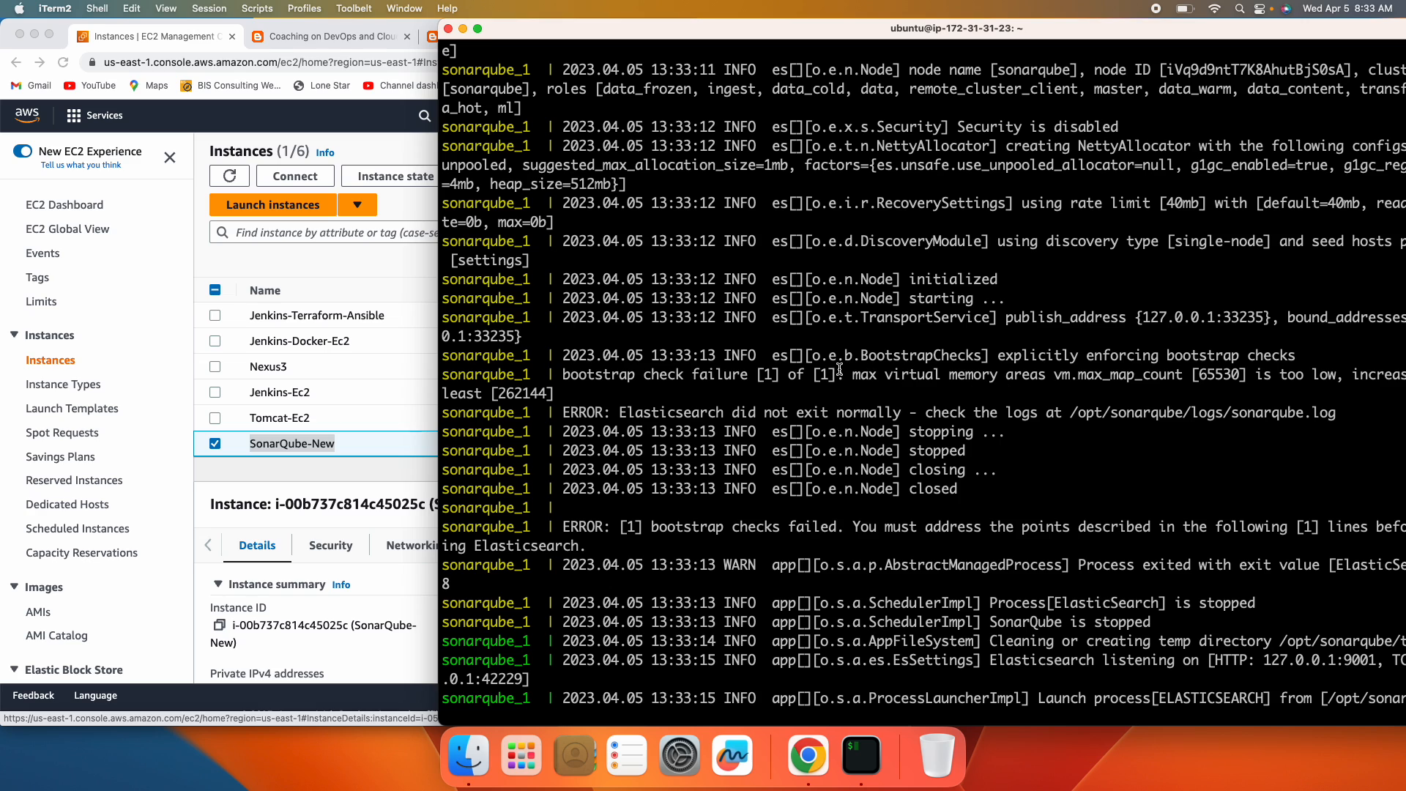
left_click_drag(839, 373, 1333, 373)
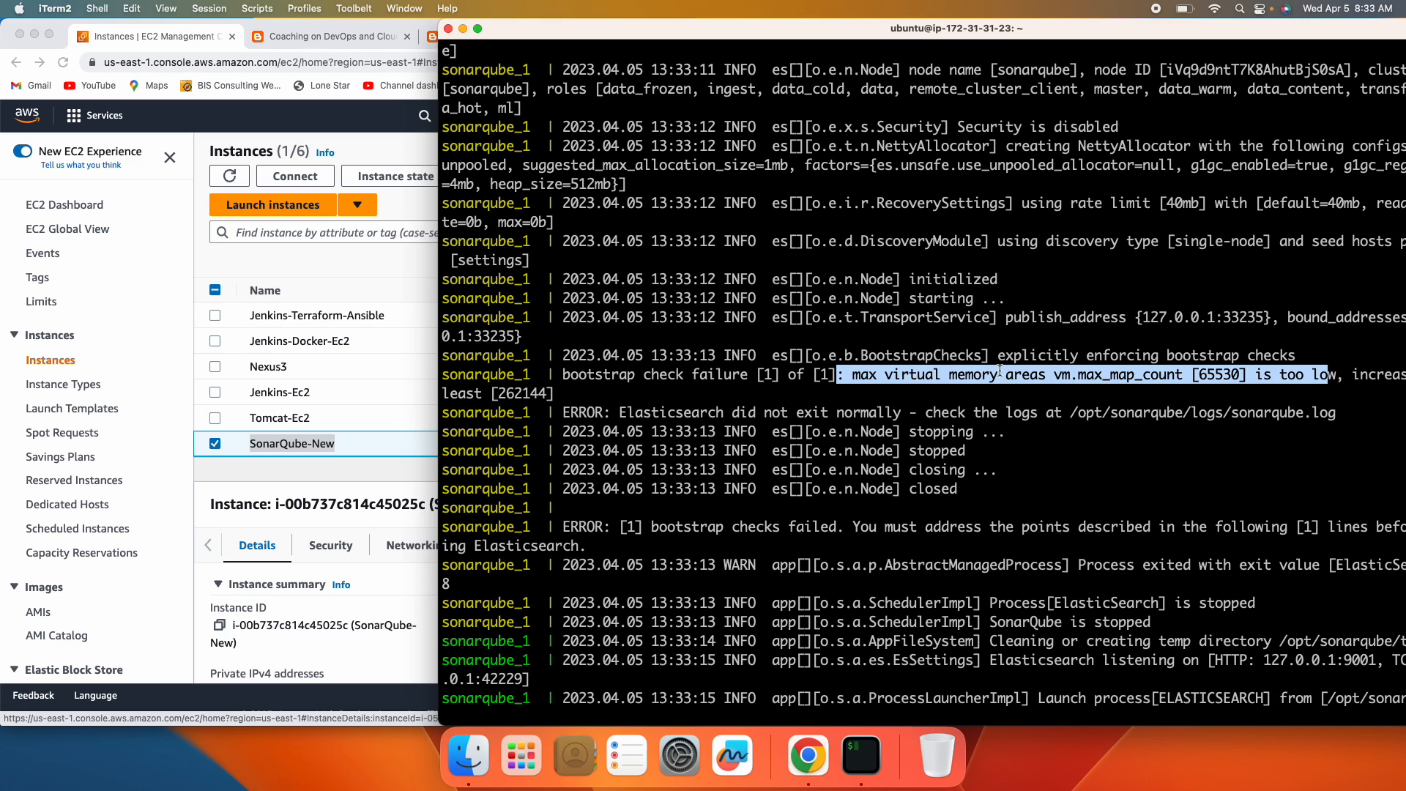
double_click(523, 392)
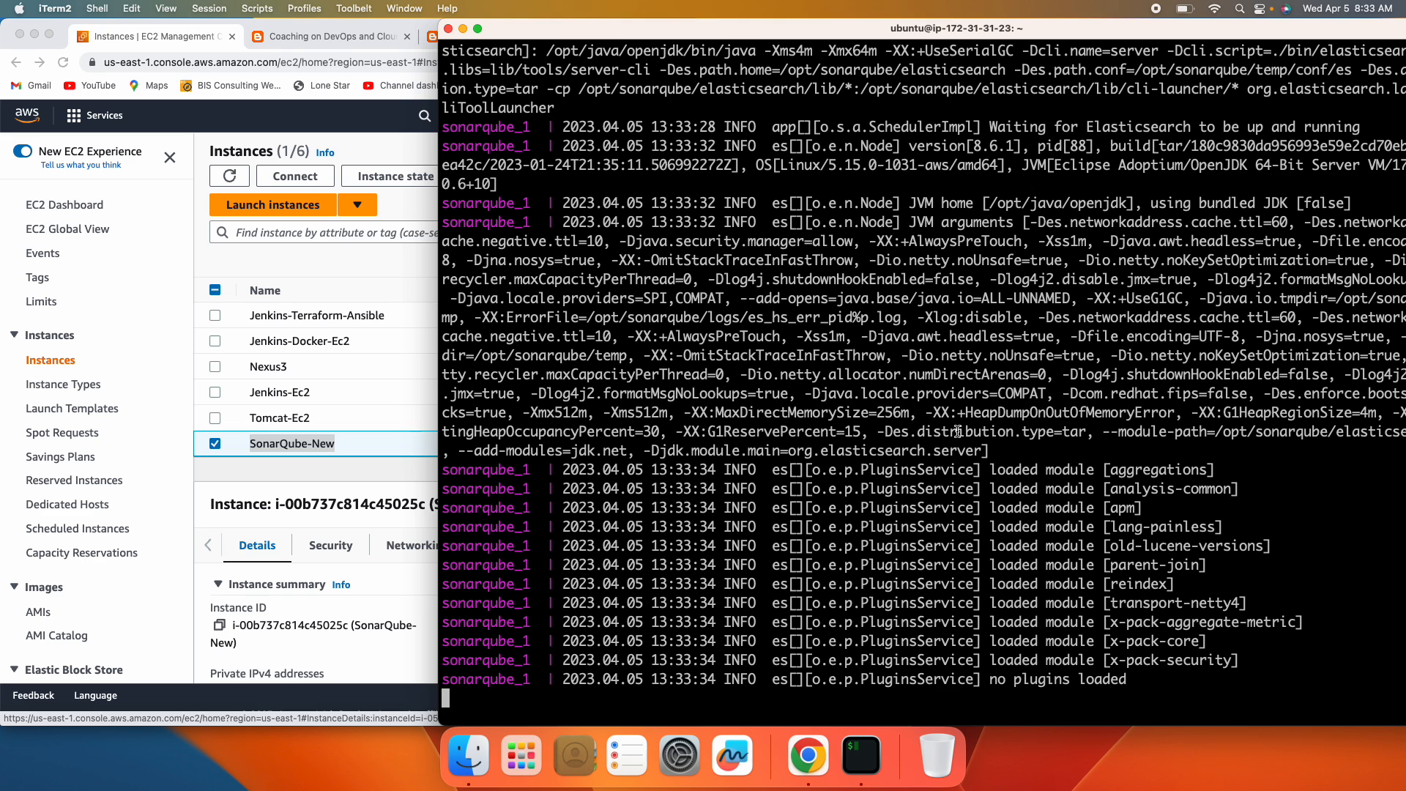
key("ctrl+c")
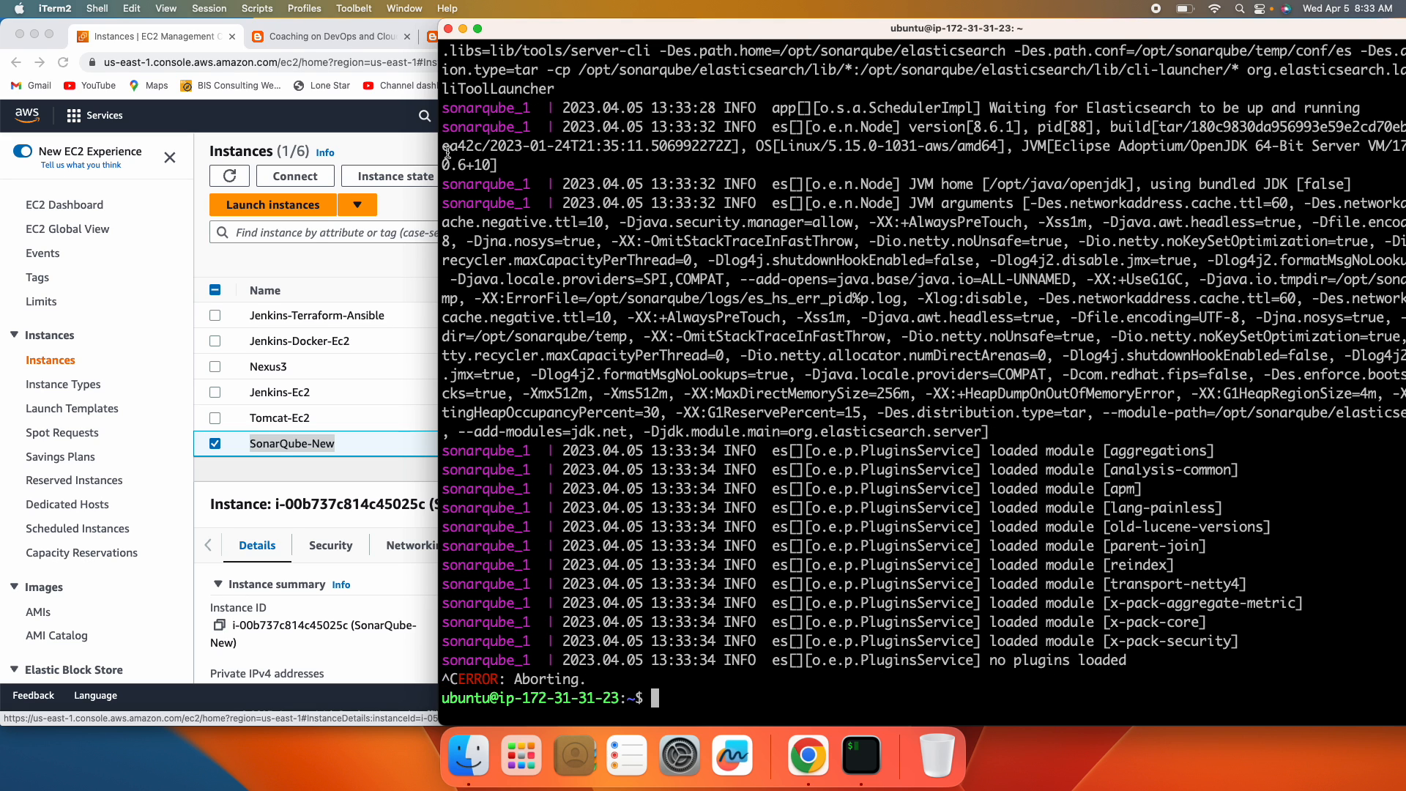
left_click_drag(439, 147, 712, 145)
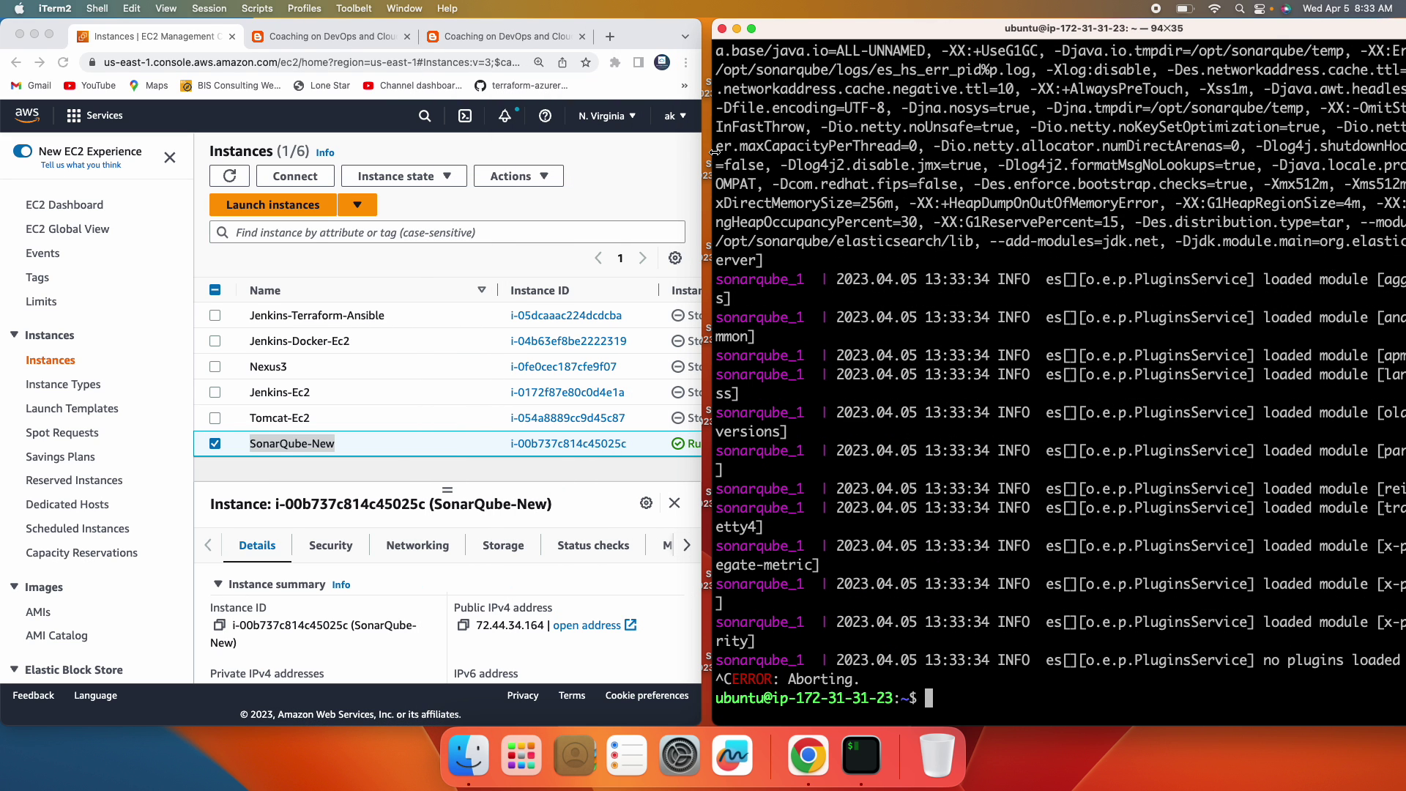
Step: From the troubleshooting article, open the docs.sonarqube.org prerequisites page in a new tab
left_click(339, 36)
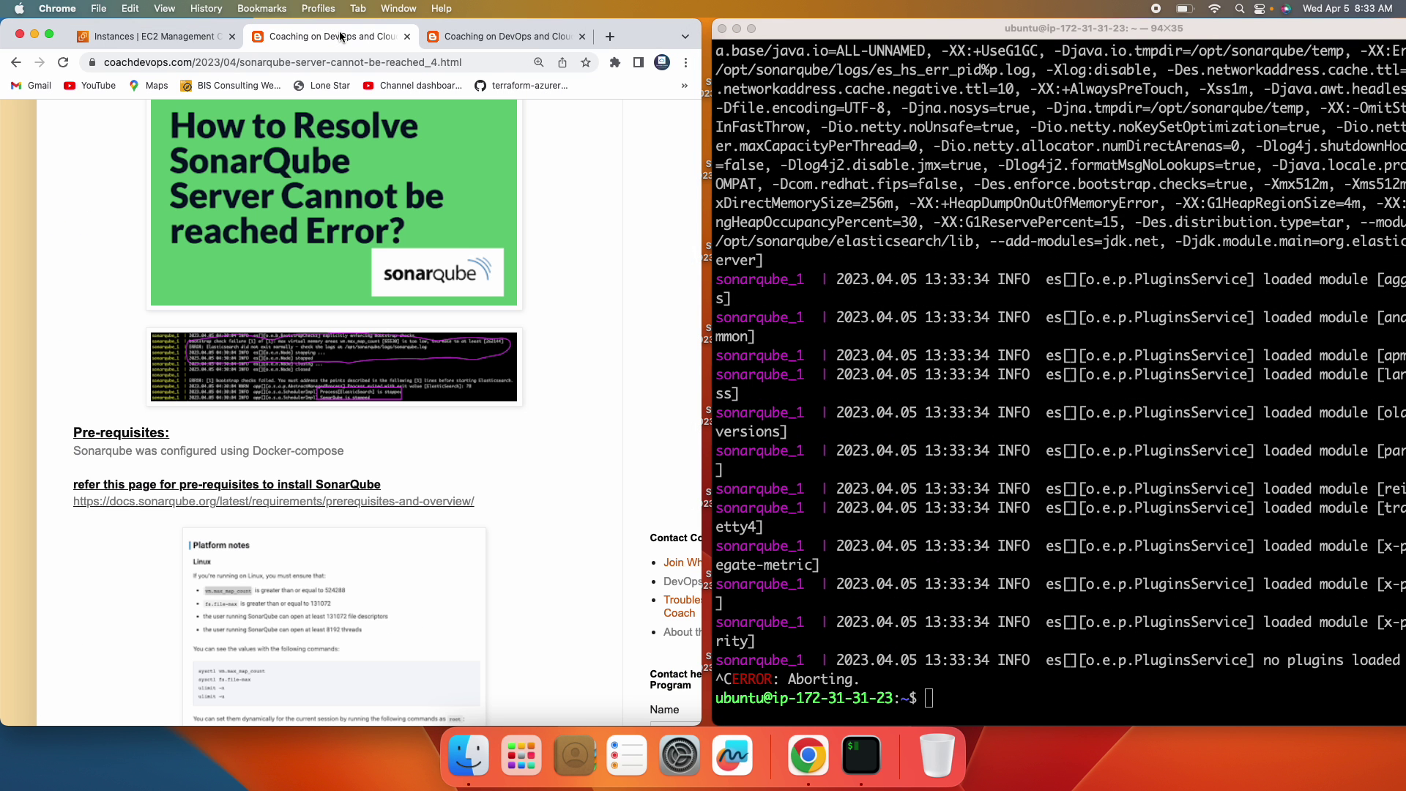
left_click(57, 37)
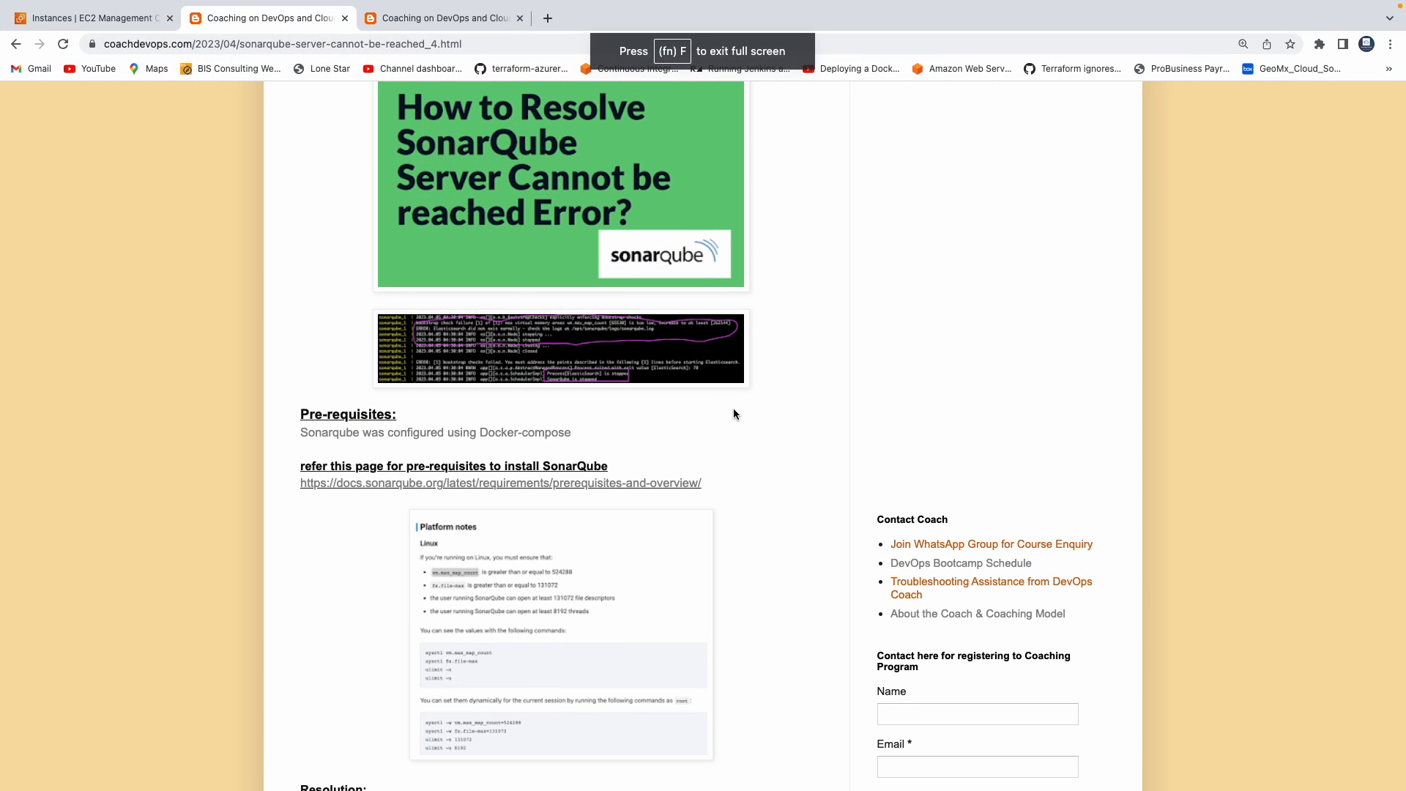
scroll(733, 407, "up", 2)
scroll(733, 407, "down", 4)
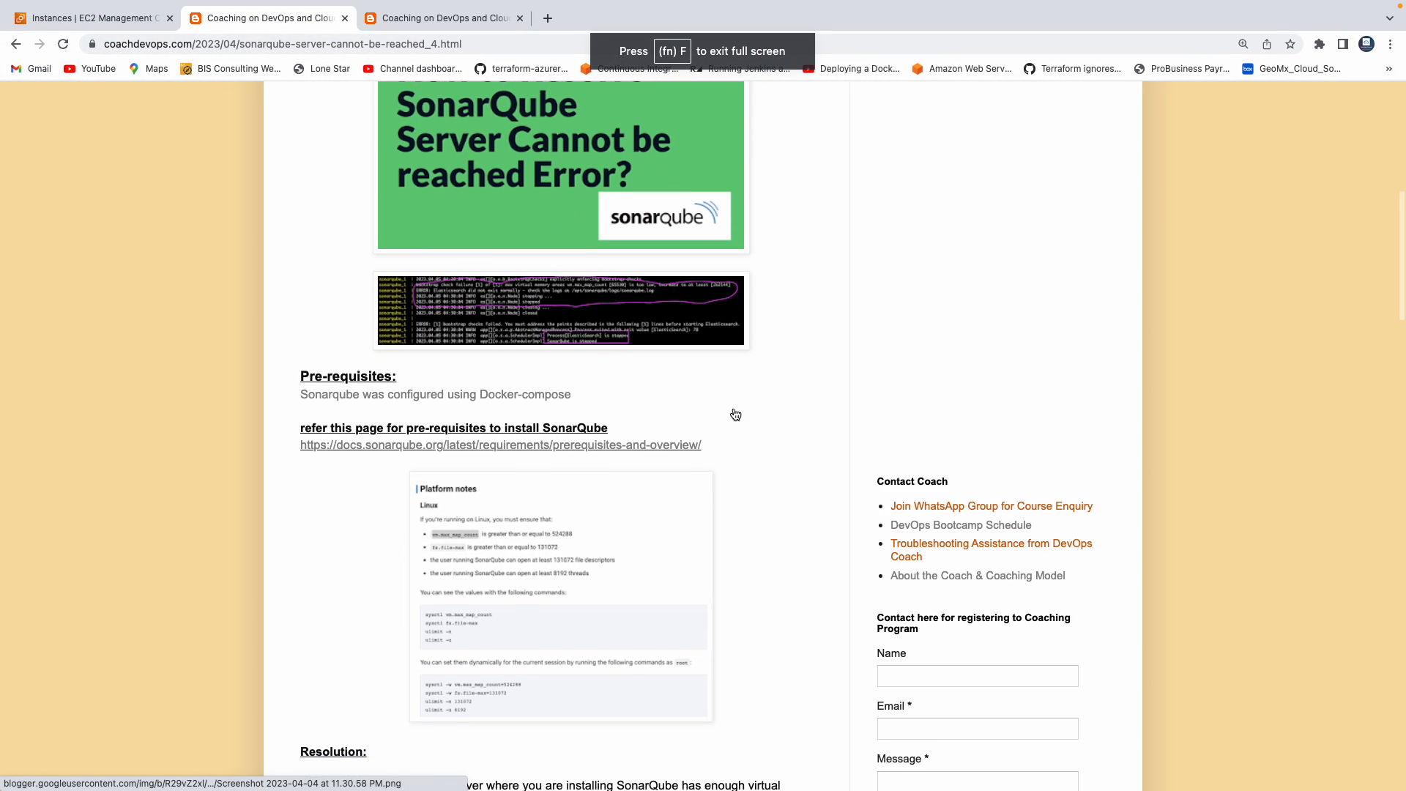
left_click(362, 405)
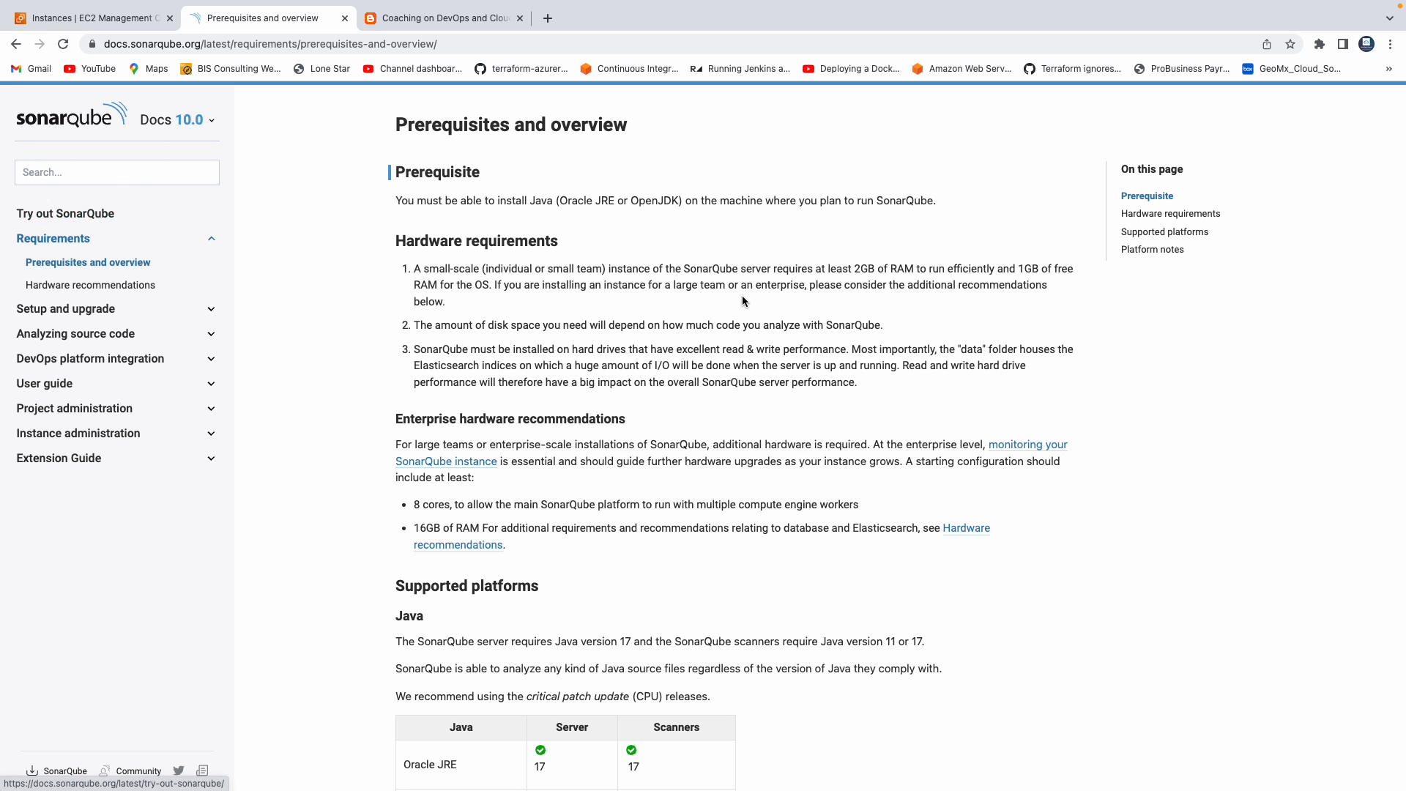
scroll(742, 296, "down", 3)
scroll(741, 296, "down", 3)
scroll(742, 296, "down", 4)
scroll(741, 296, "down", 4)
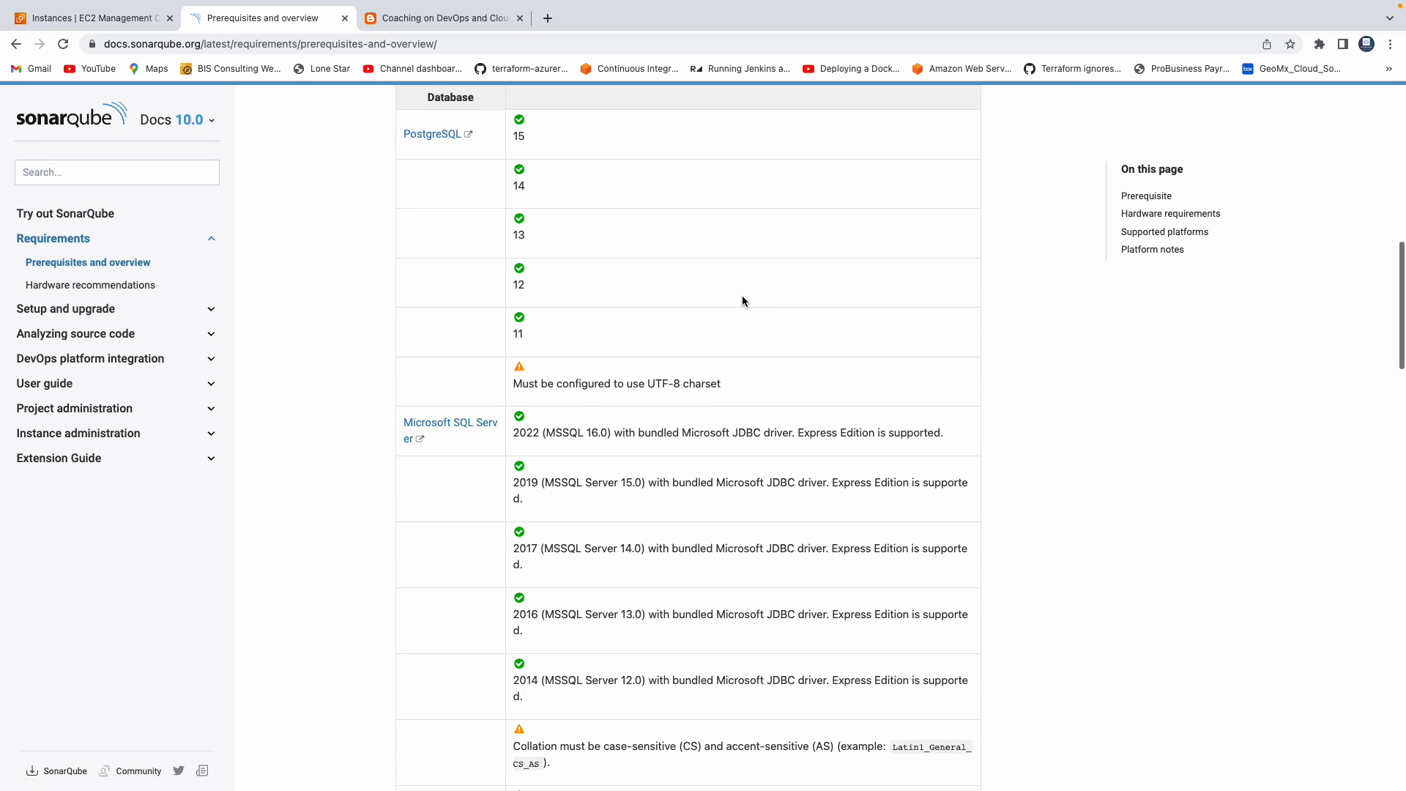
scroll(742, 296, "down", 4)
scroll(742, 296, "down", 4)
scroll(741, 296, "down", 4)
scroll(741, 295, "down", 4)
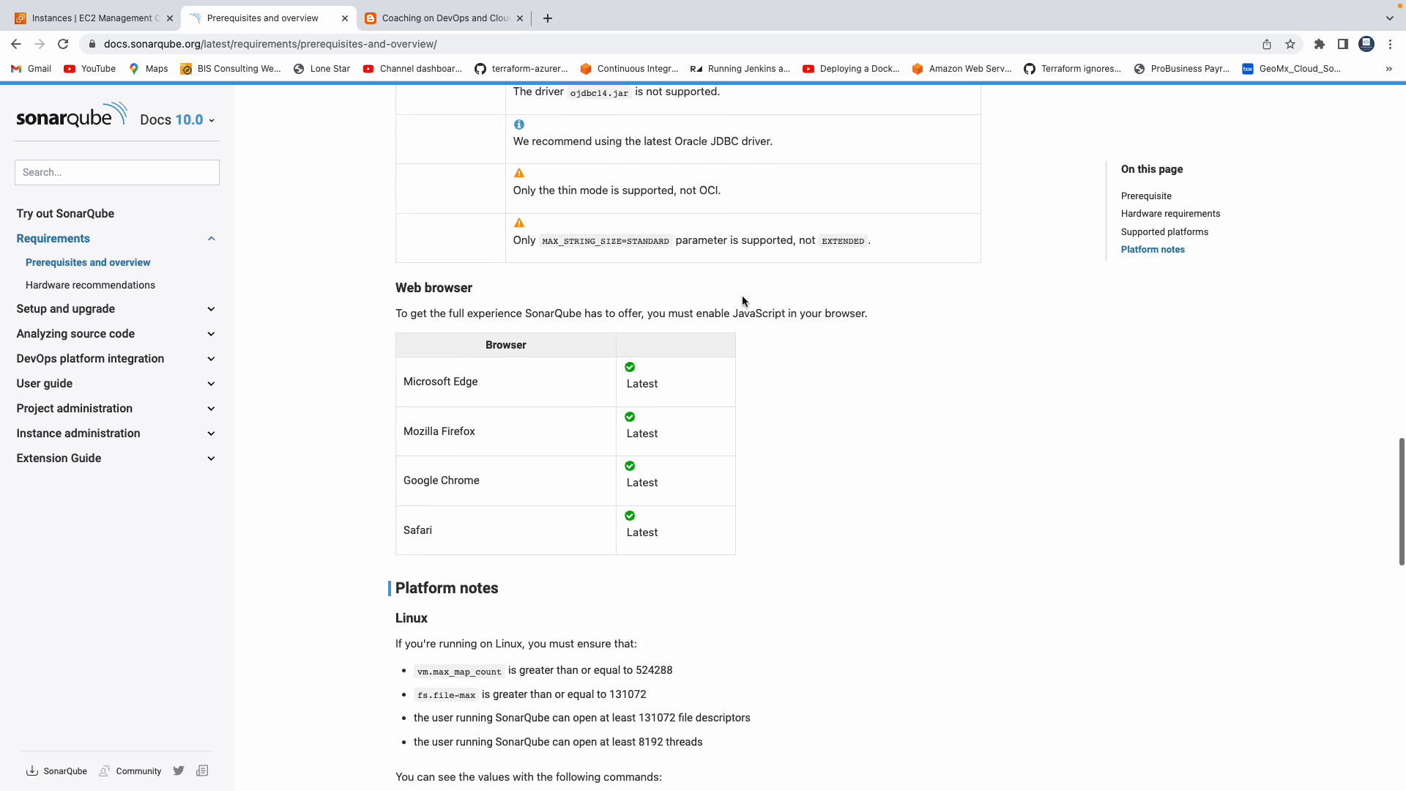
scroll(741, 296, "down", 3)
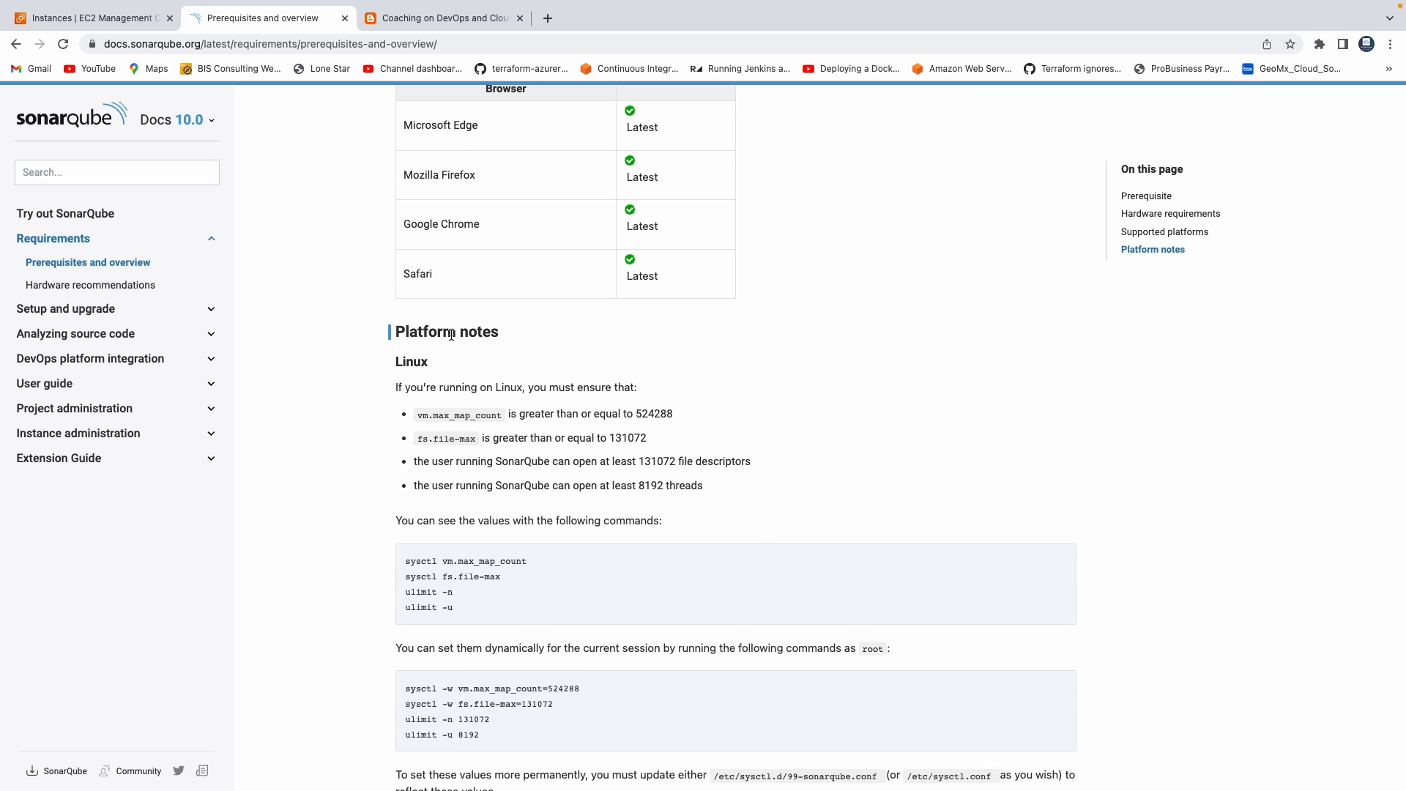
Step: Review the Linux platform notes requiring vm.max_map_count ≥ 524288 and fs.file-max ≥ 131072
double_click(397, 363)
left_click(406, 390)
left_click_drag(406, 390, 503, 393)
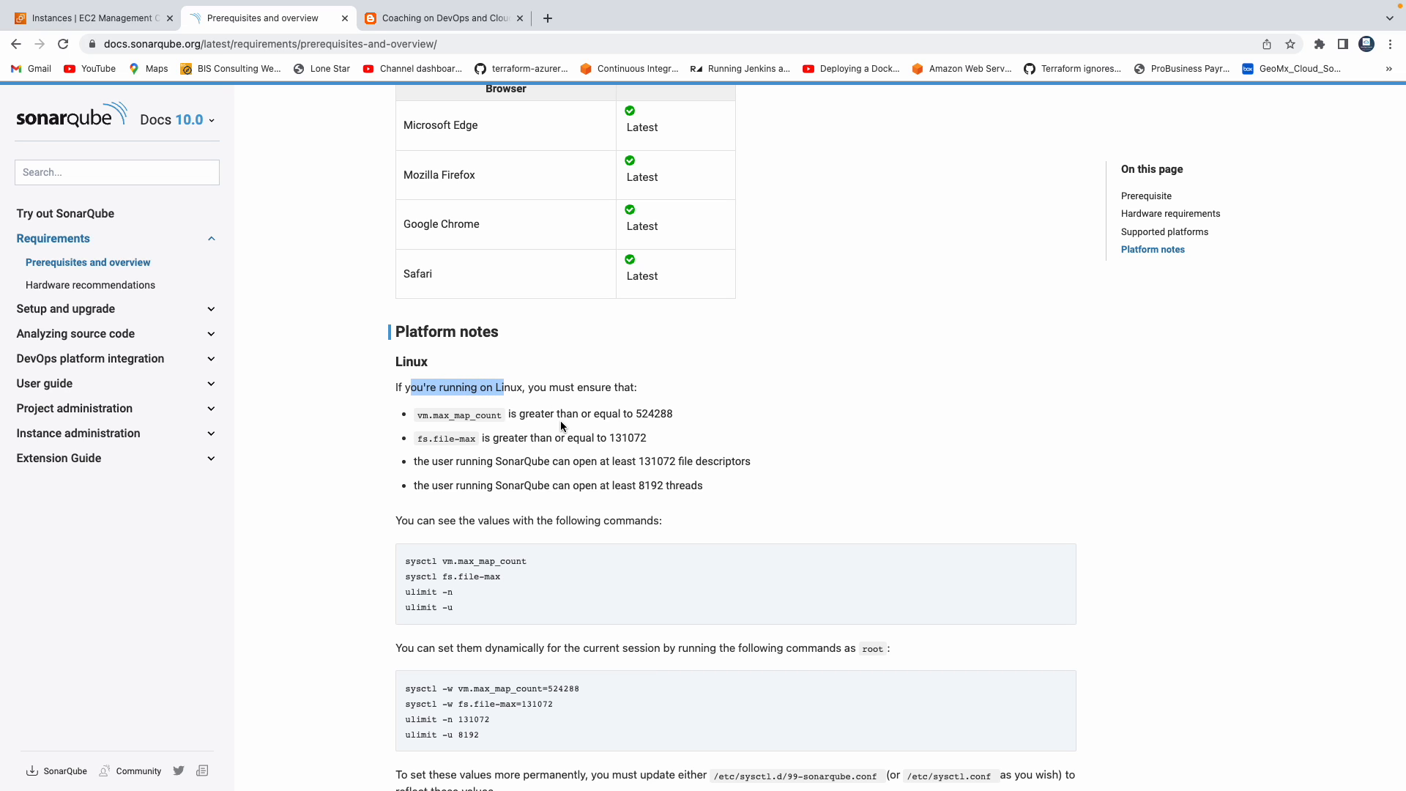
left_click(550, 454)
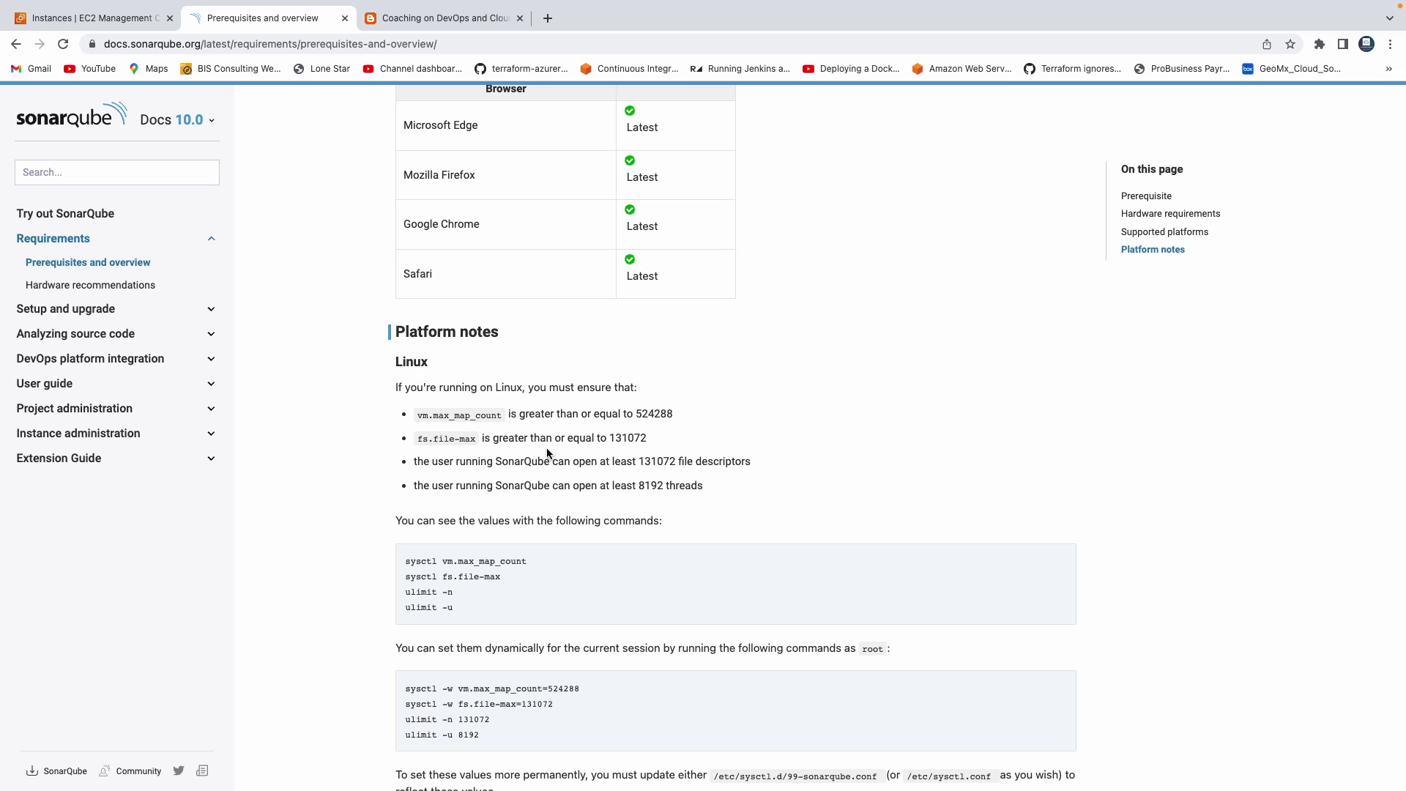
double_click(427, 414)
left_click(577, 415)
left_click_drag(661, 444, 416, 416)
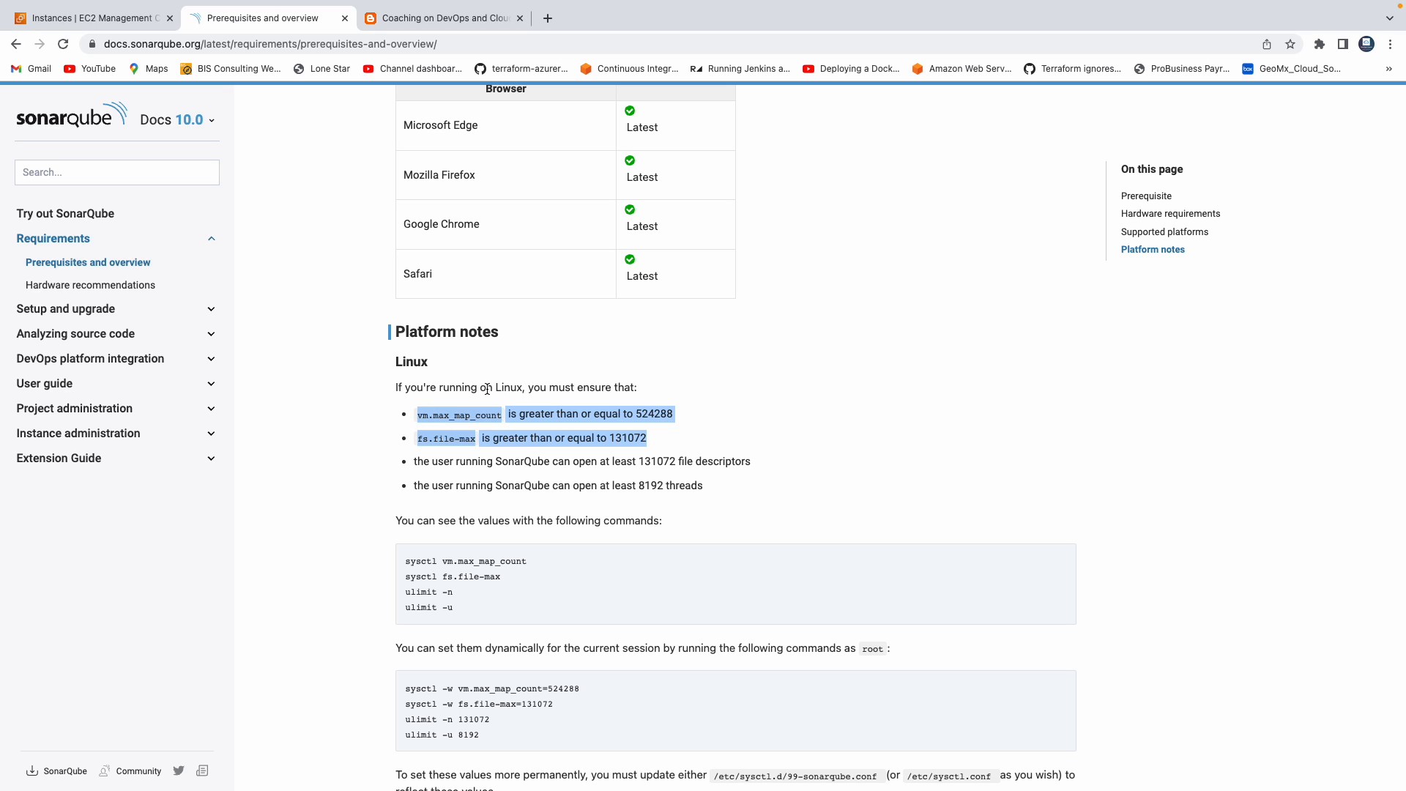
left_click(454, 417)
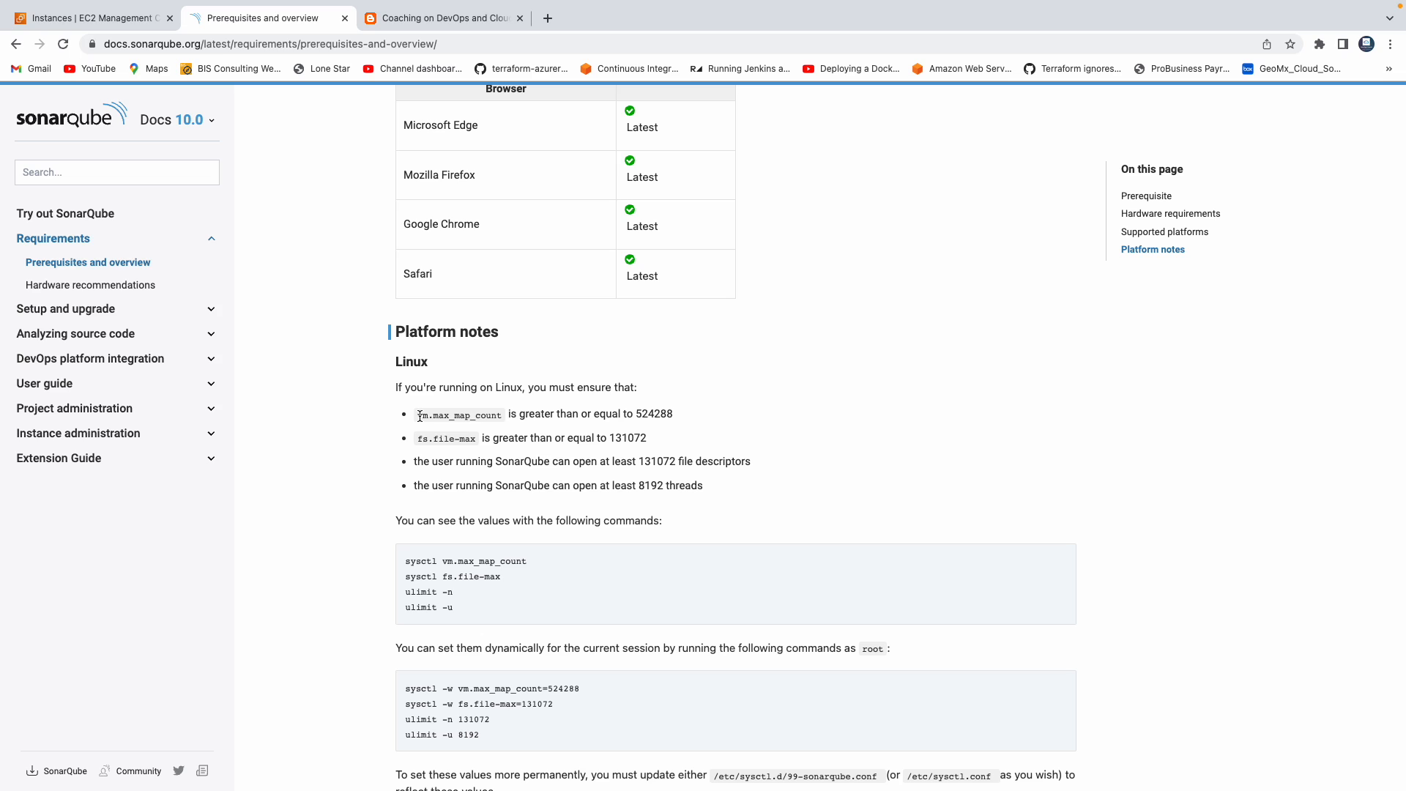
left_click_drag(419, 416, 578, 416)
left_click(483, 416)
left_click(593, 436)
left_click_drag(434, 437, 468, 438)
left_click(484, 443)
scroll(682, 447, "down", 1)
left_click_drag(649, 337, 424, 303)
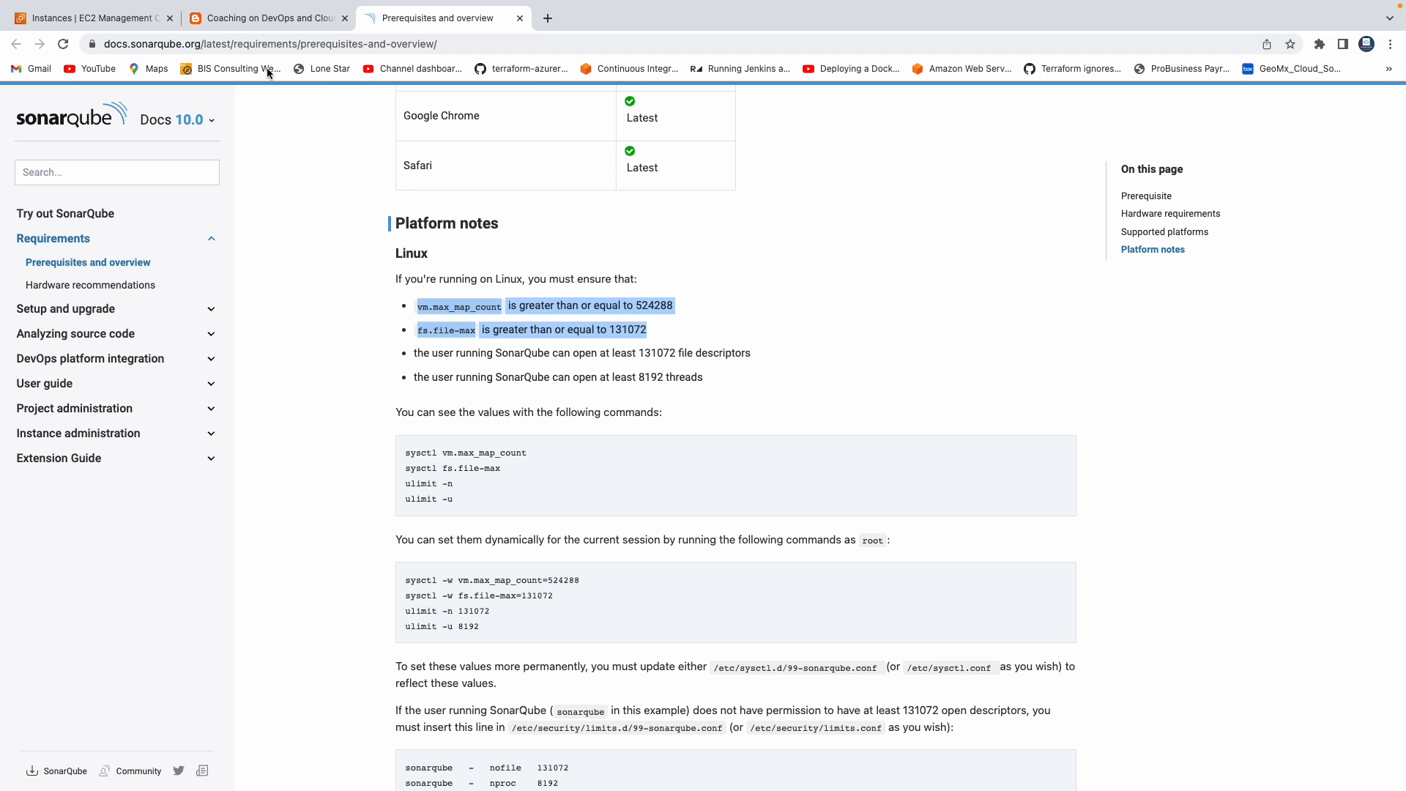
Step: Back in the blog's Resolution section, review the two temporary sudo sysctl commands and the permanent-fix heading
left_click(257, 18)
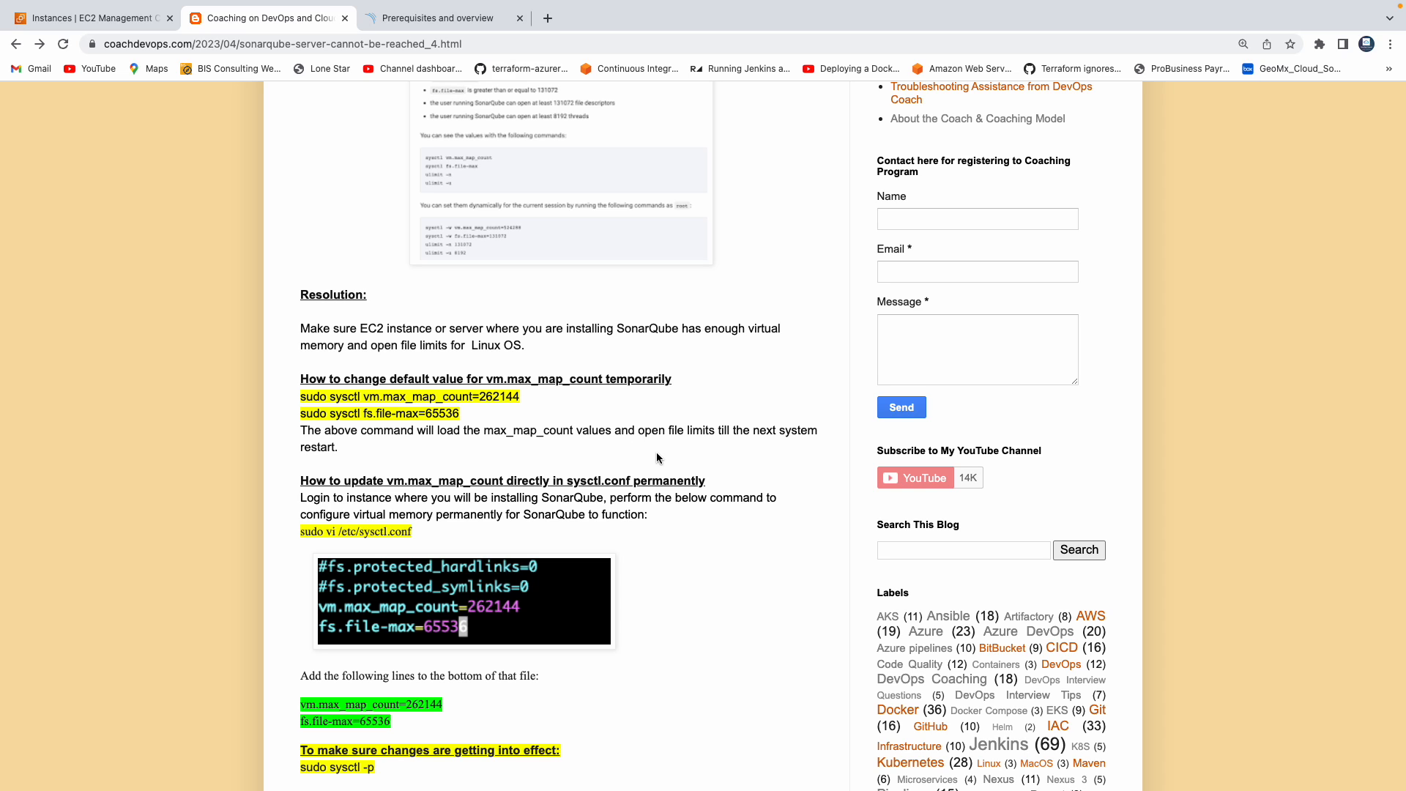
left_click_drag(635, 480, 682, 480)
left_click_drag(461, 415, 308, 399)
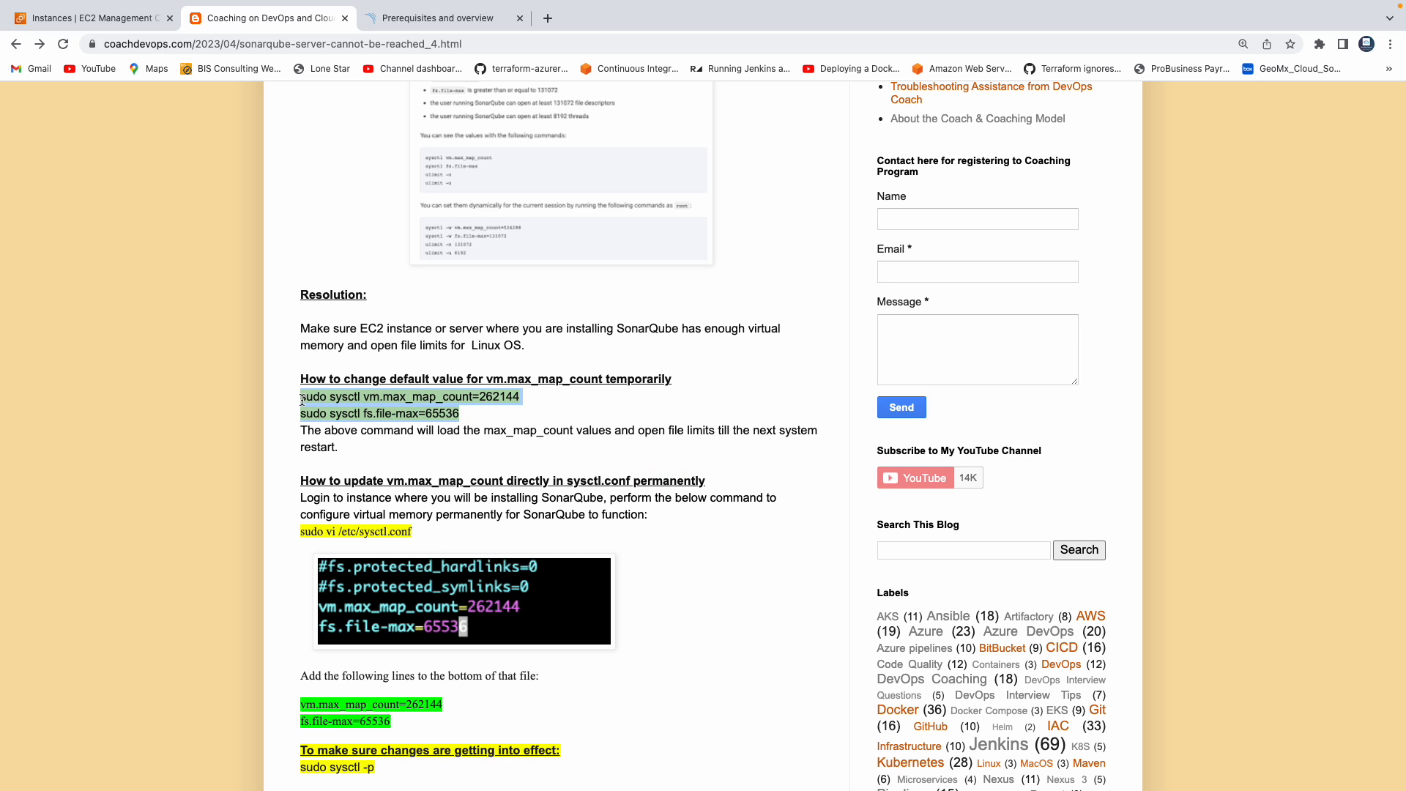
left_click(544, 424)
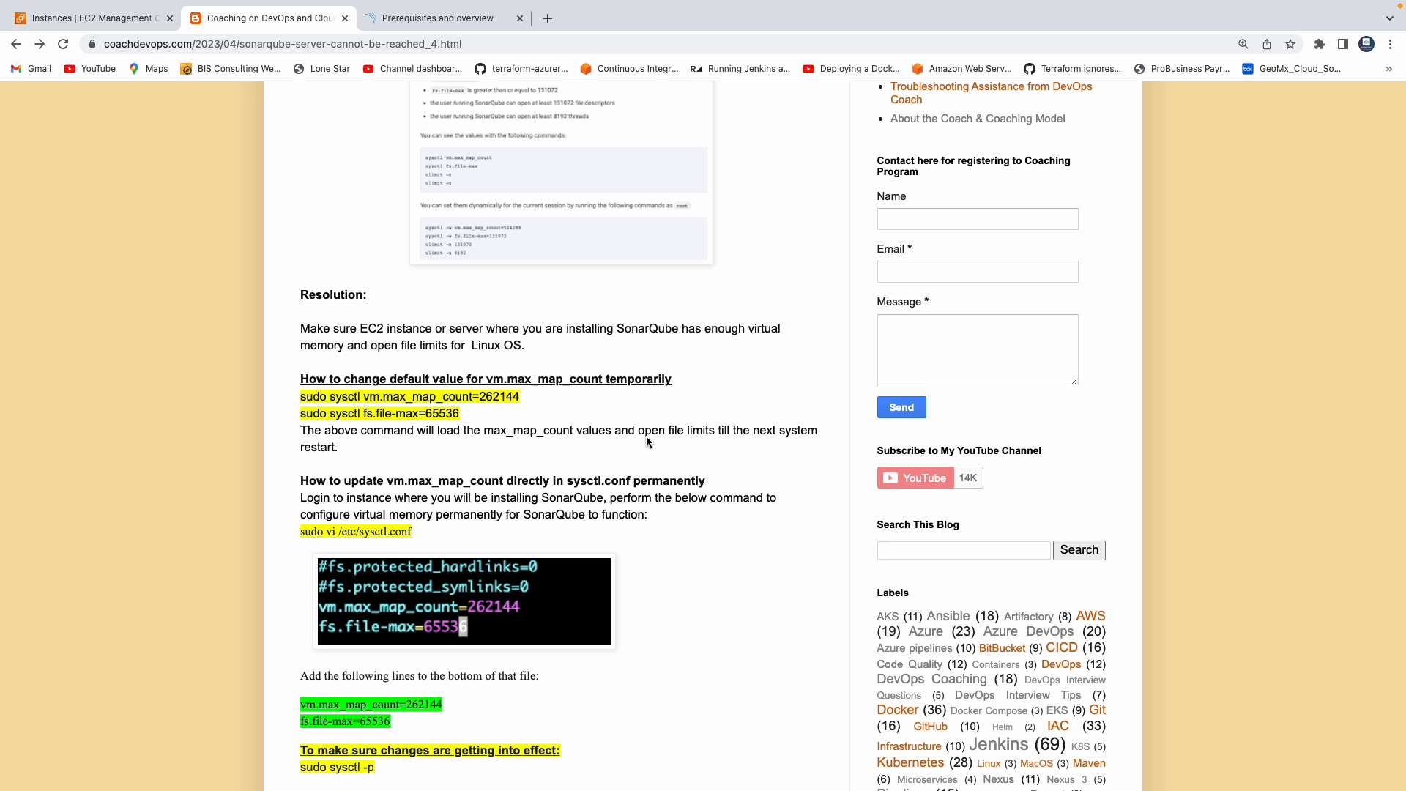
left_click_drag(301, 396, 450, 413)
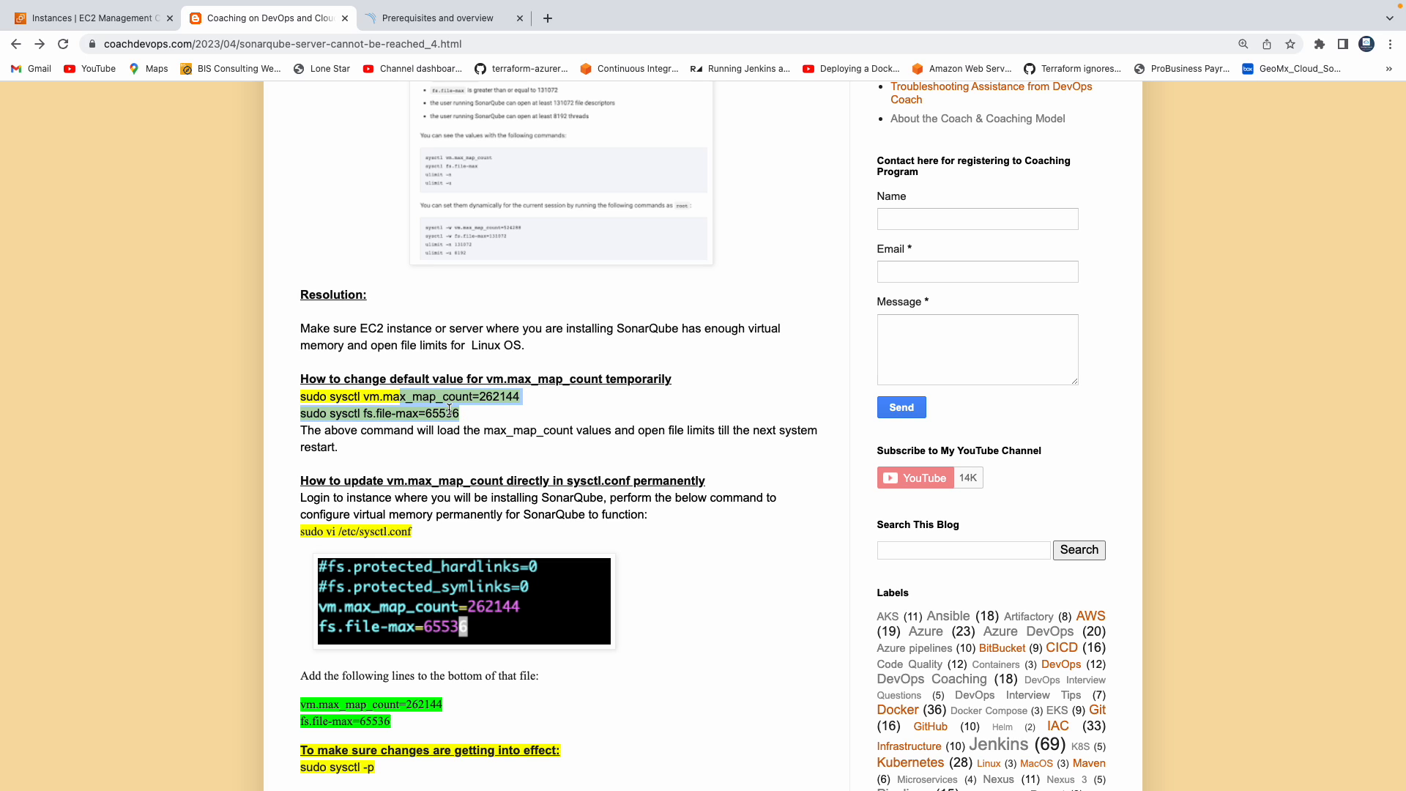
scroll(476, 442, "down", 2)
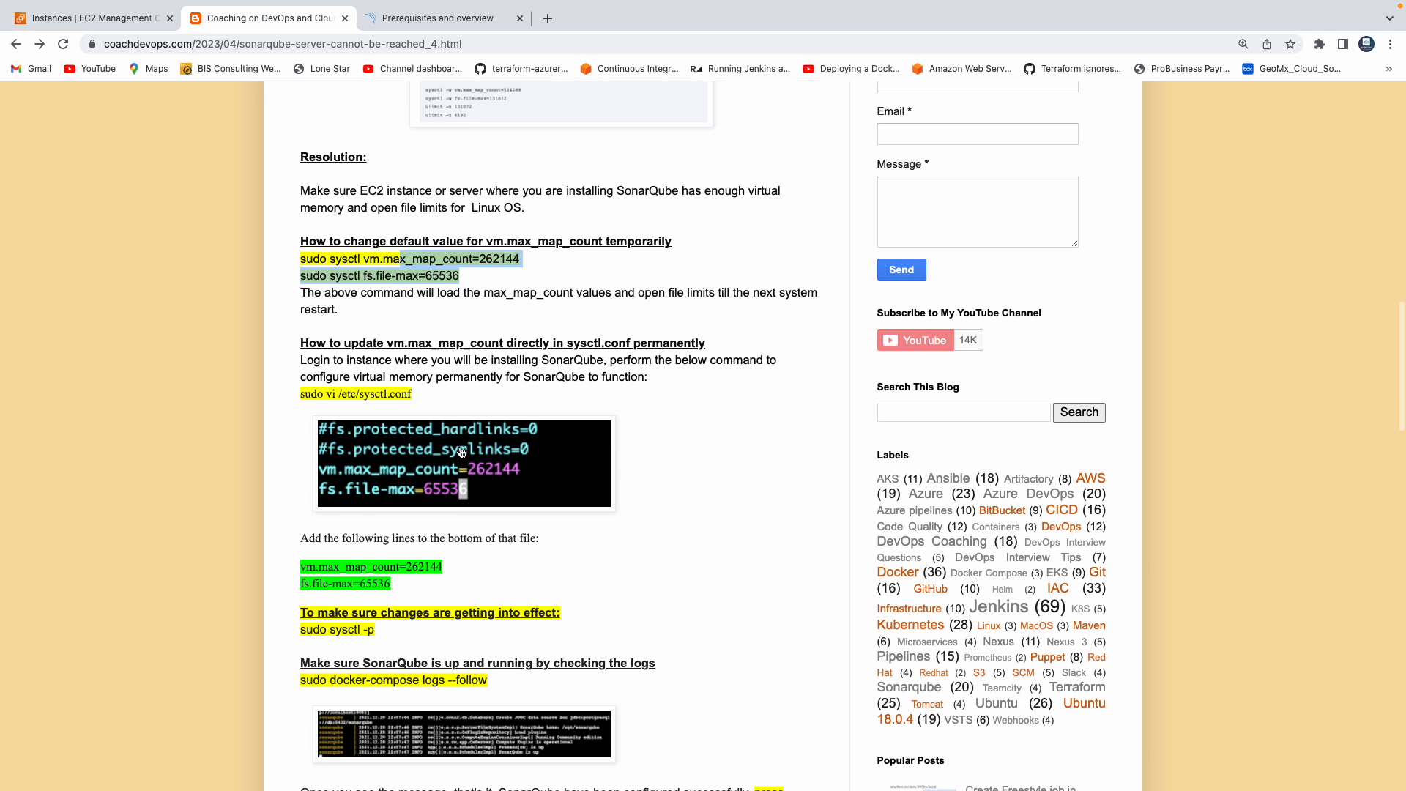
left_click(342, 397)
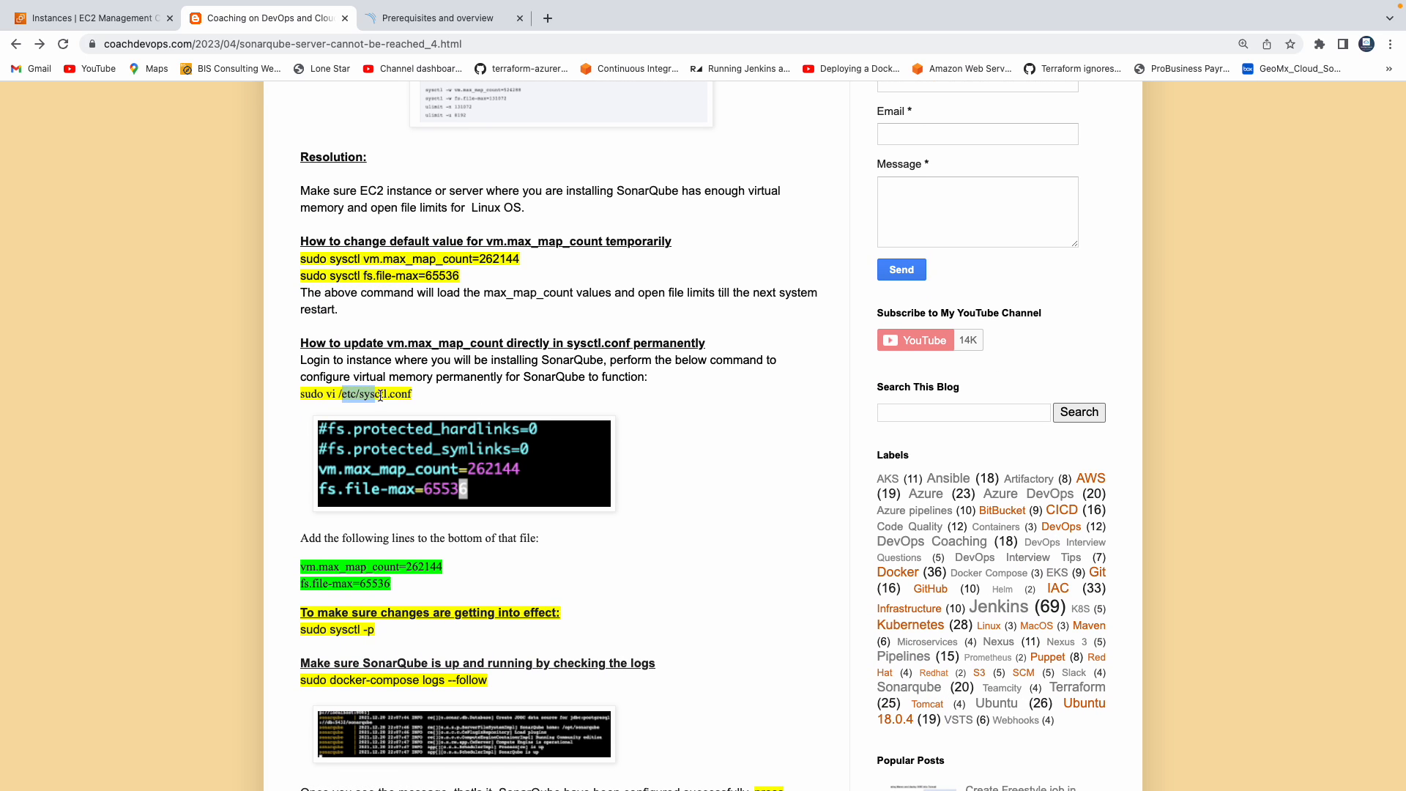
mouse_move(50, 4)
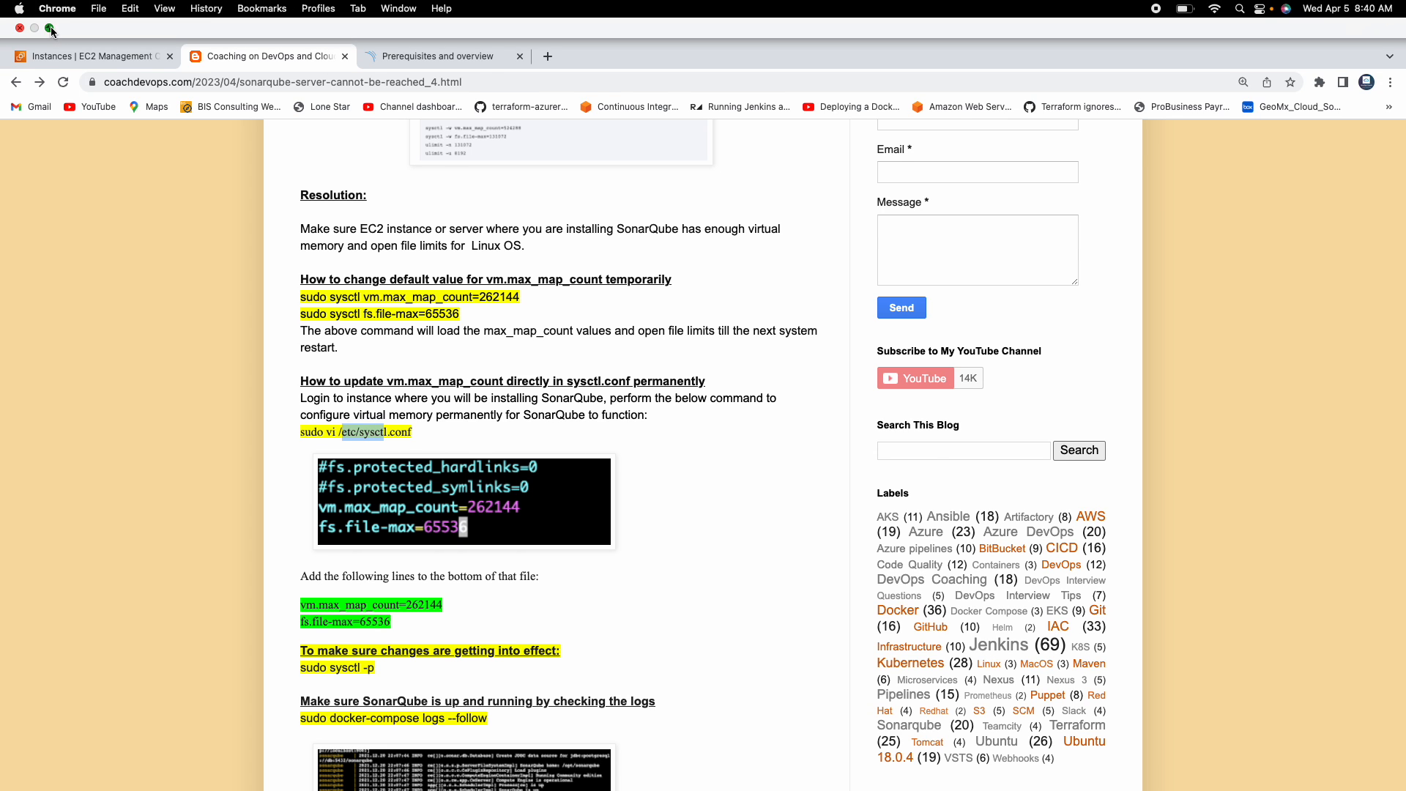
Step: Copy 'sudo vi /etc/sysctl.conf' from the blog and paste it at the server's shell prompt
left_click(49, 28)
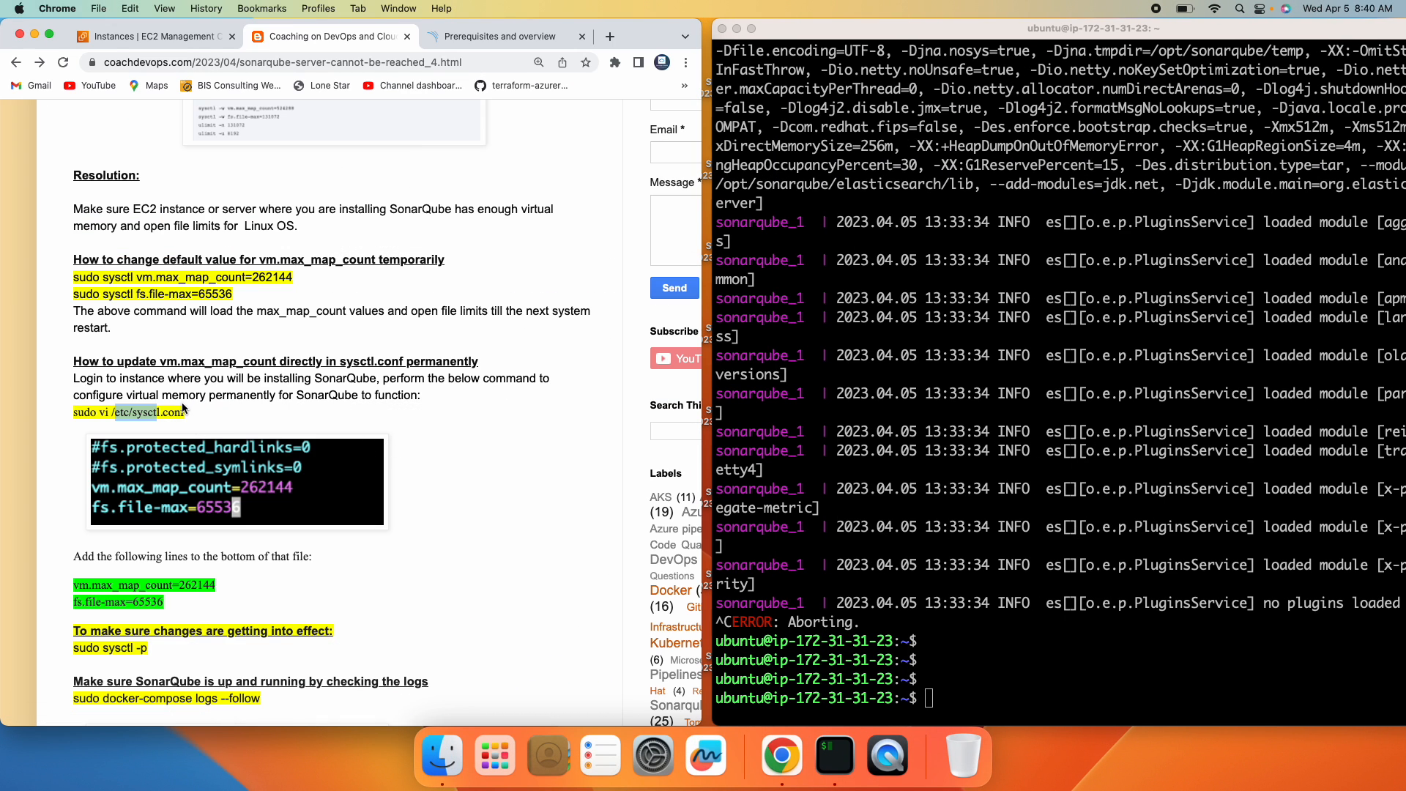
left_click(216, 407)
triple_click(85, 413)
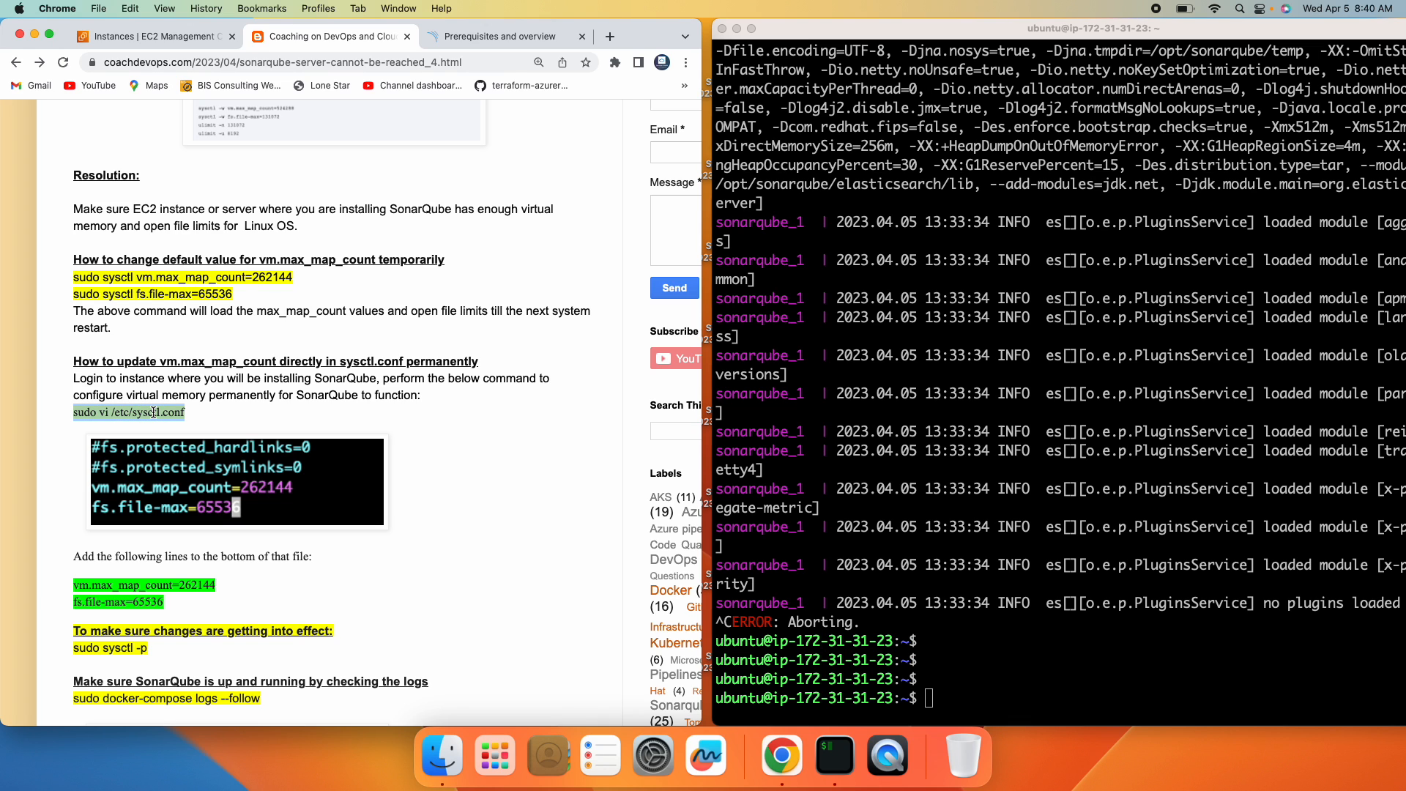
key("super+c")
left_click(1007, 404)
key("super+v")
Step: Open /etc/sysctl.conf in vi, jump to the end of the file and enter insert mode
key("Return")
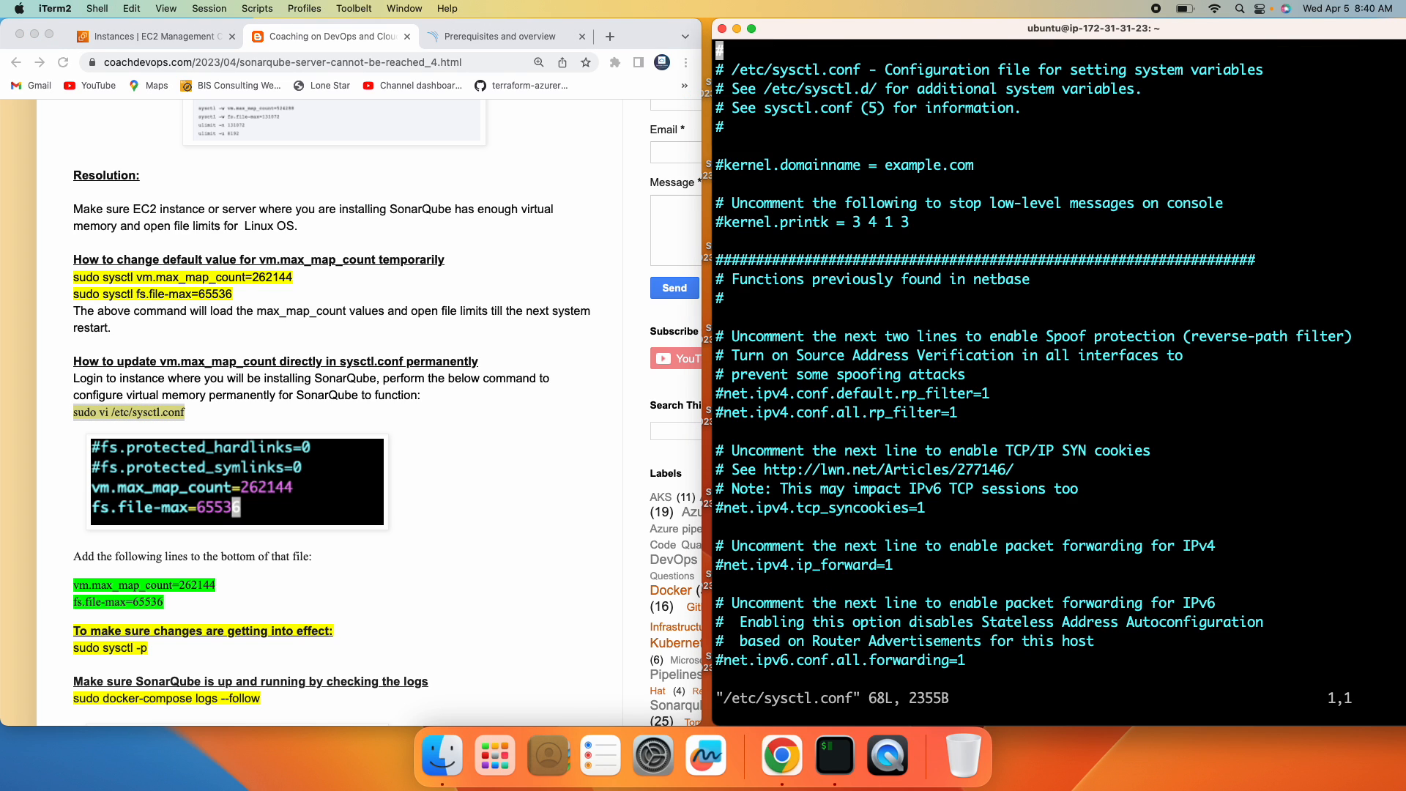
key("Down")
key("Down")
key("Down")
key("Down")
key("Down")
key("Down")
key("Down")
key("Down")
key("Down")
key("Down")
key("Down")
key("Down")
key("Down")
key("Down")
key("Down")
key("Down")
key("Down")
key("Down")
key("Down")
key("Down")
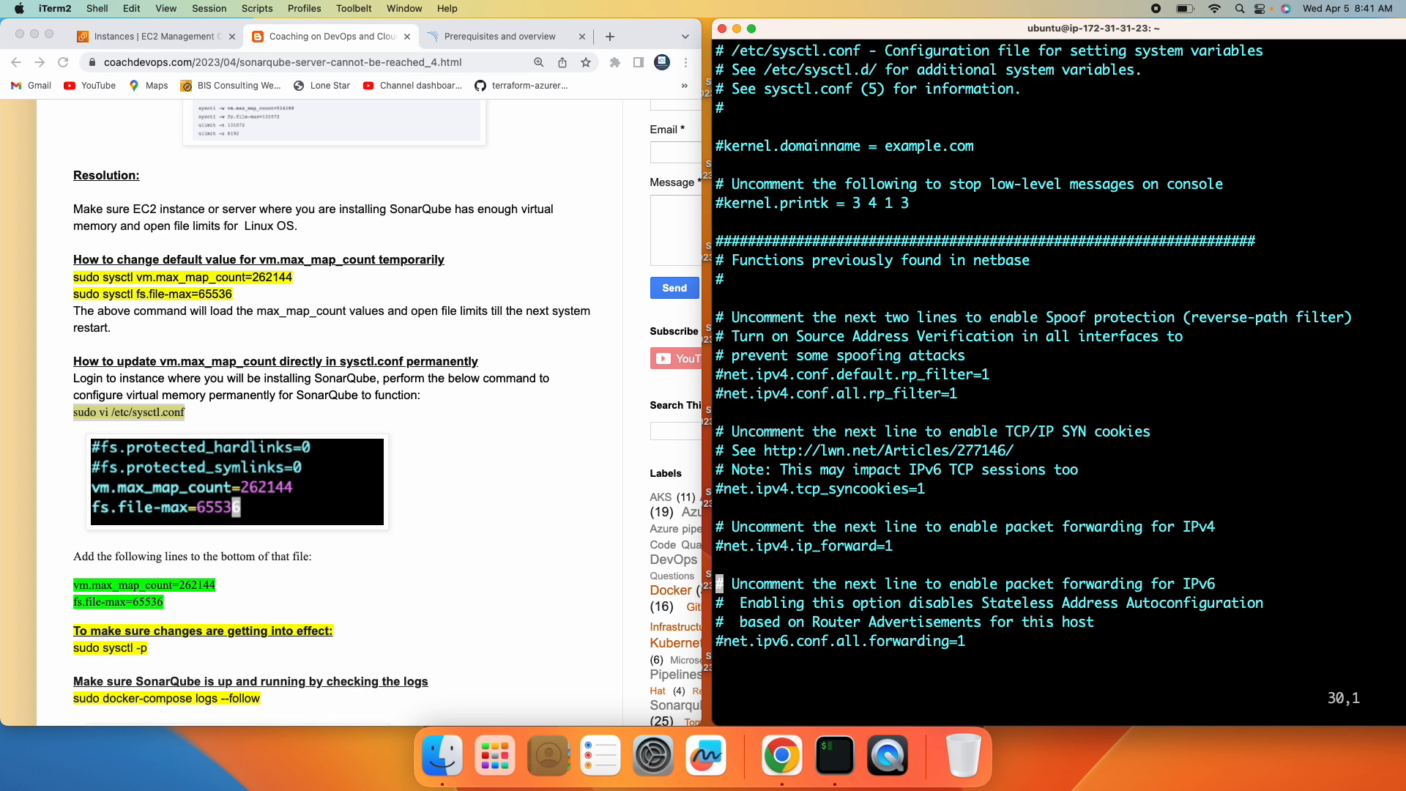
key("Down")
key("Down")
key("Down")
key("Down")
key("Down")
key("Down")
key("Down")
key("Down")
key("Down")
key("Down")
key("Down")
key("Down")
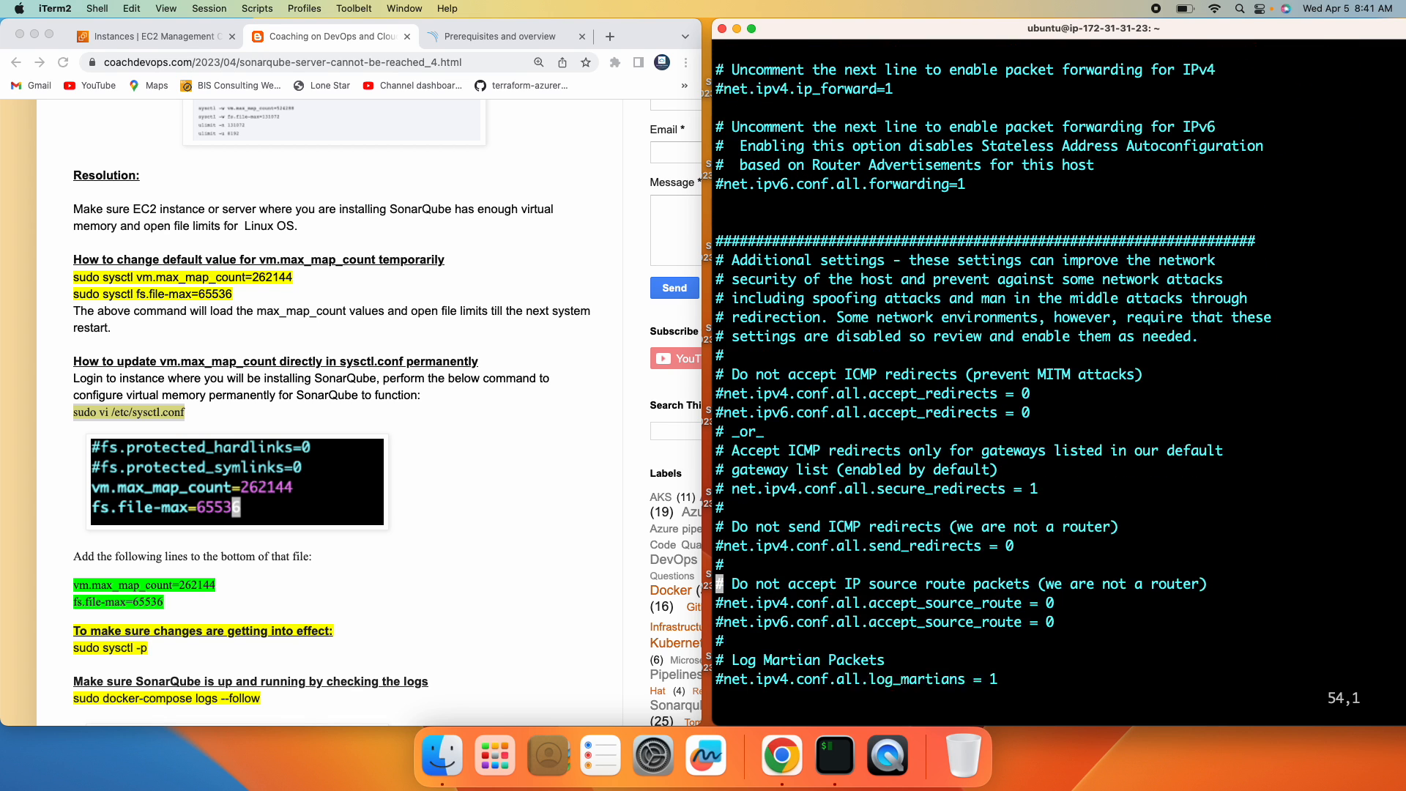
key("Down")
key("Down")
key("Down")
key("Down")
key("Down")
key("Down")
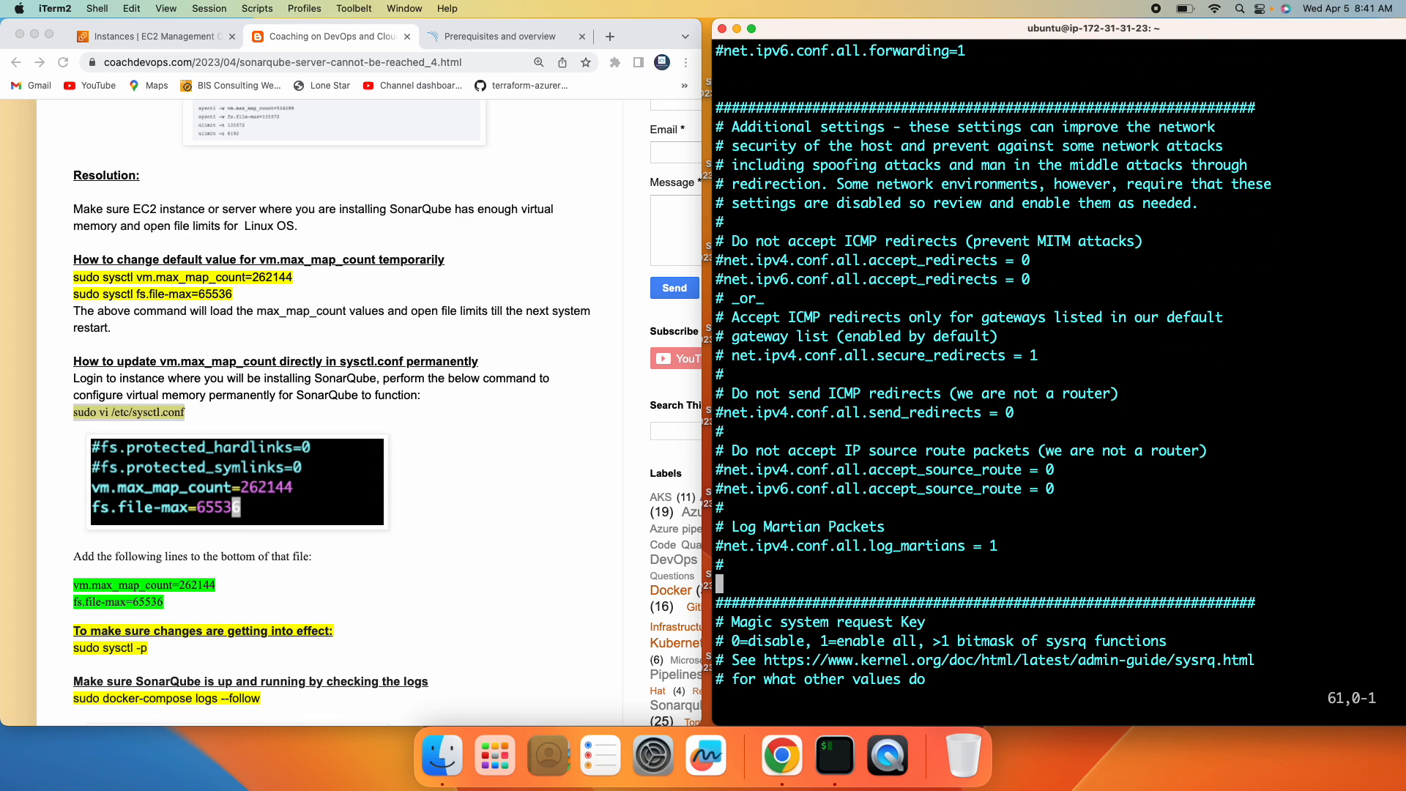
type("gg")
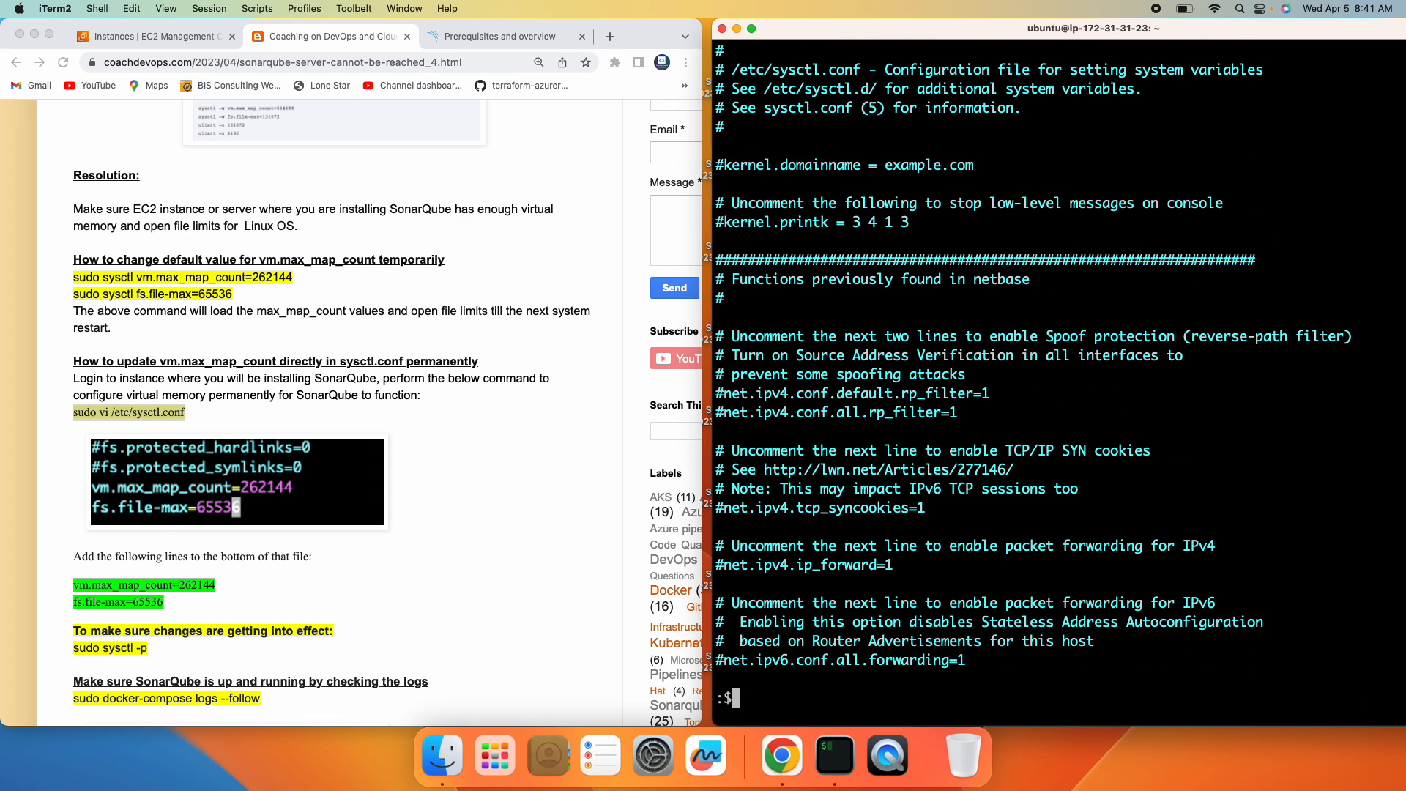
key("shift+g")
key("i")
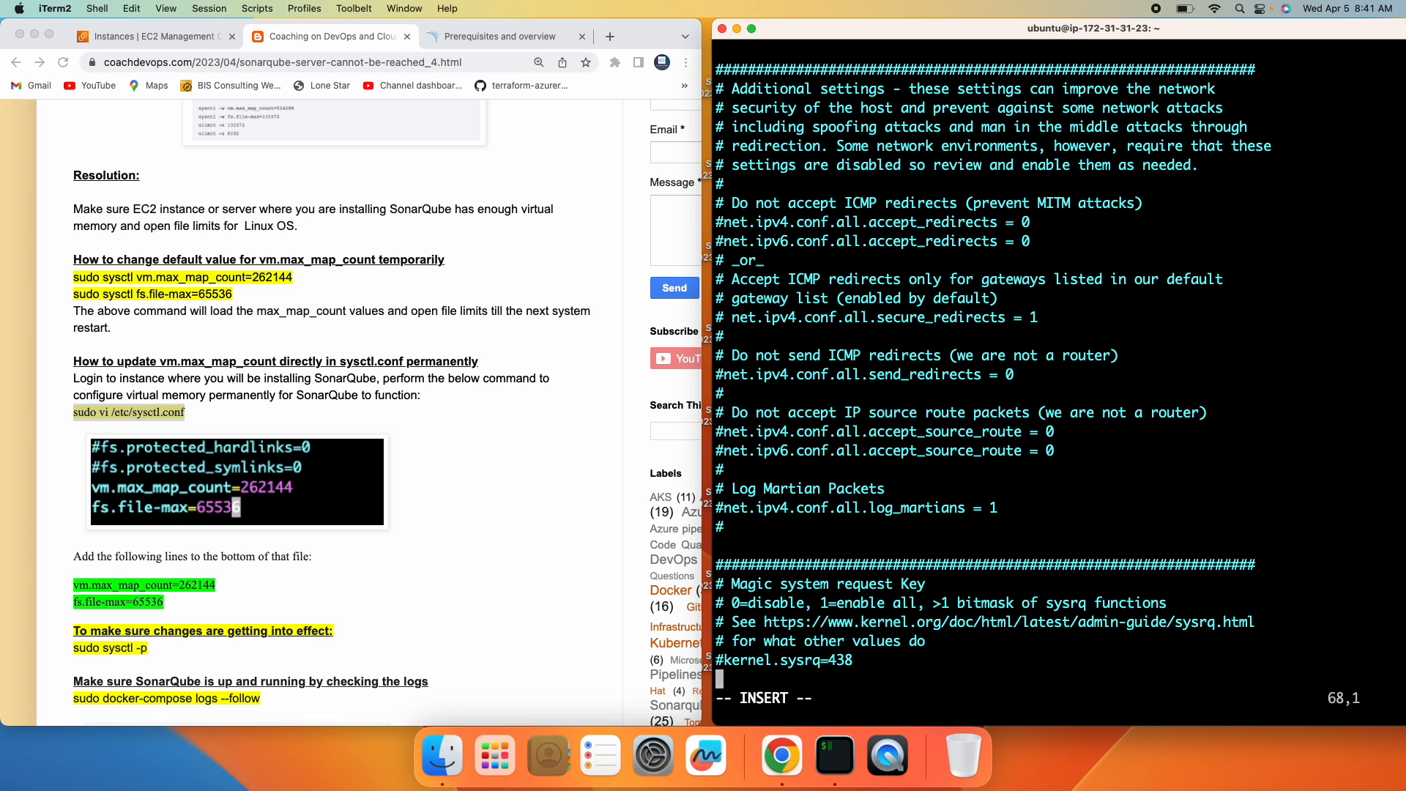
Step: Paste vm.max_map_count=262144 and fs.file-max=65536 from the blog at the end of the file
left_click(309, 443)
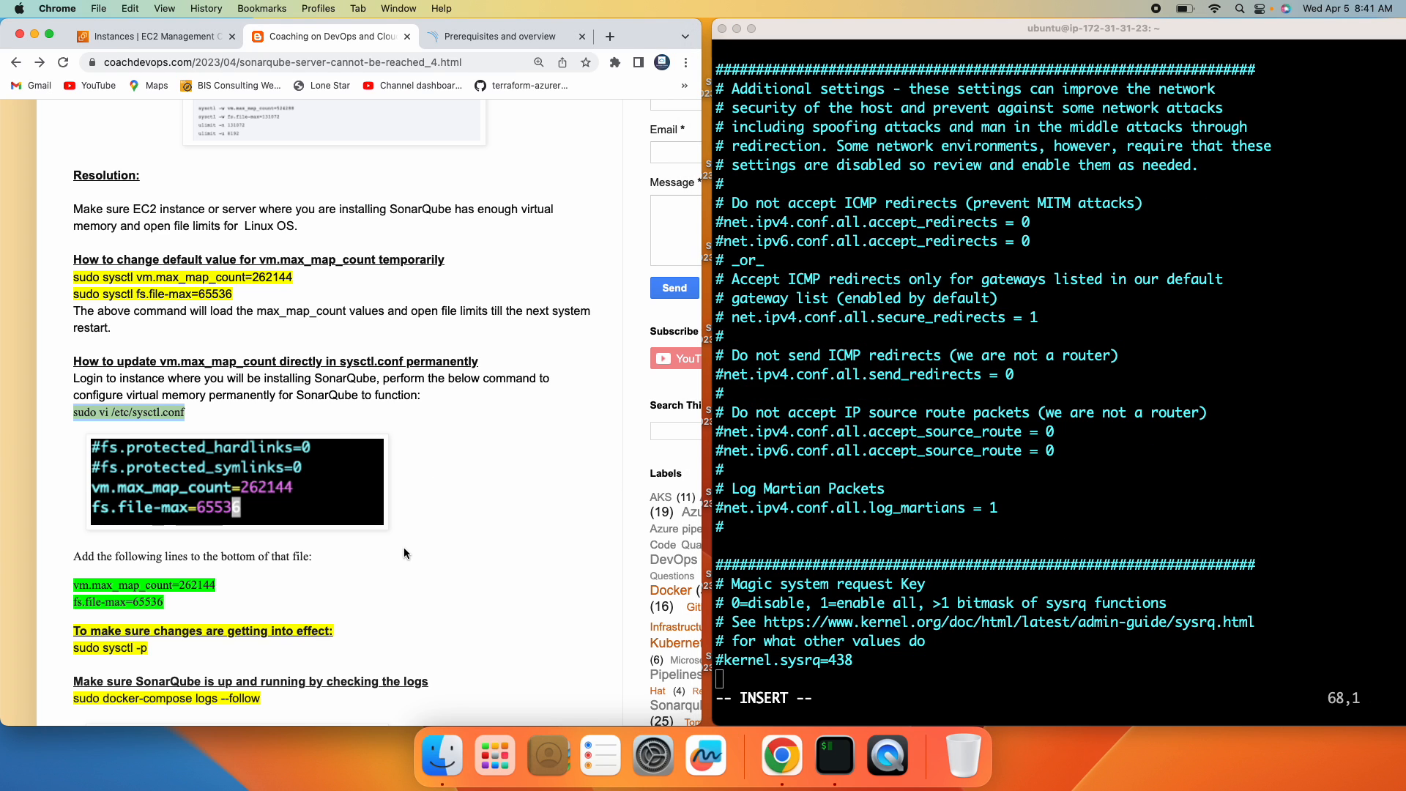
scroll(404, 547, "down", 2)
left_click_drag(176, 549, 73, 519)
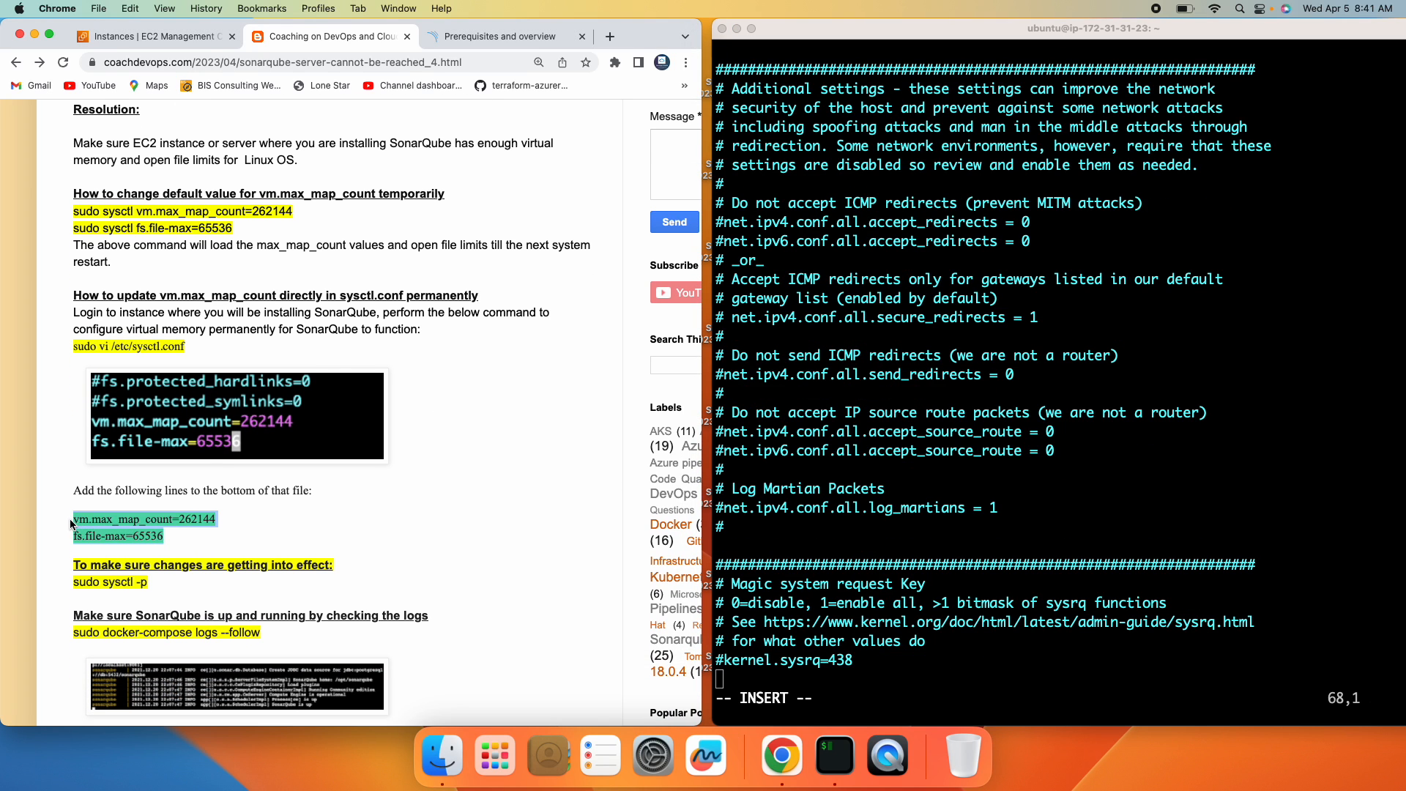
left_click(882, 671)
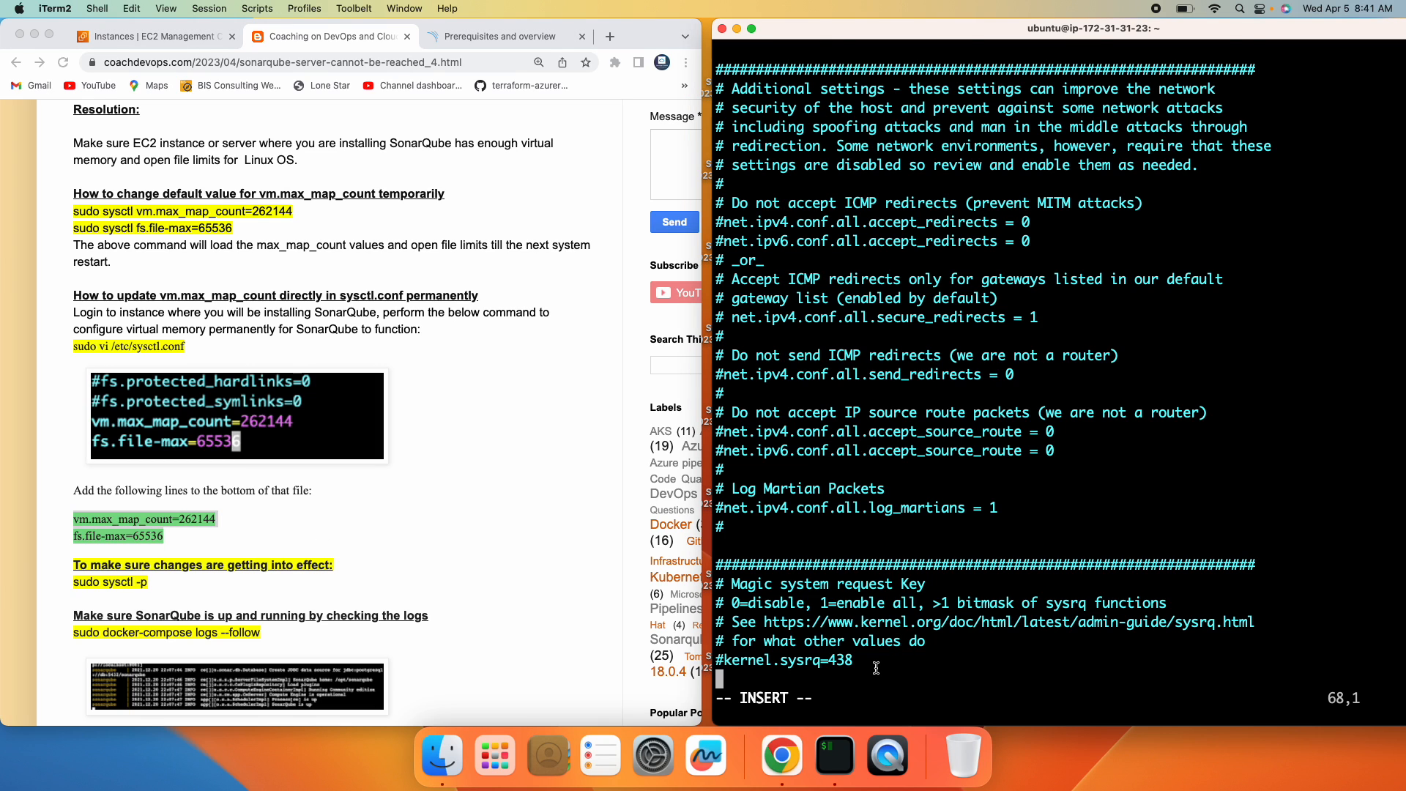
key("super+v")
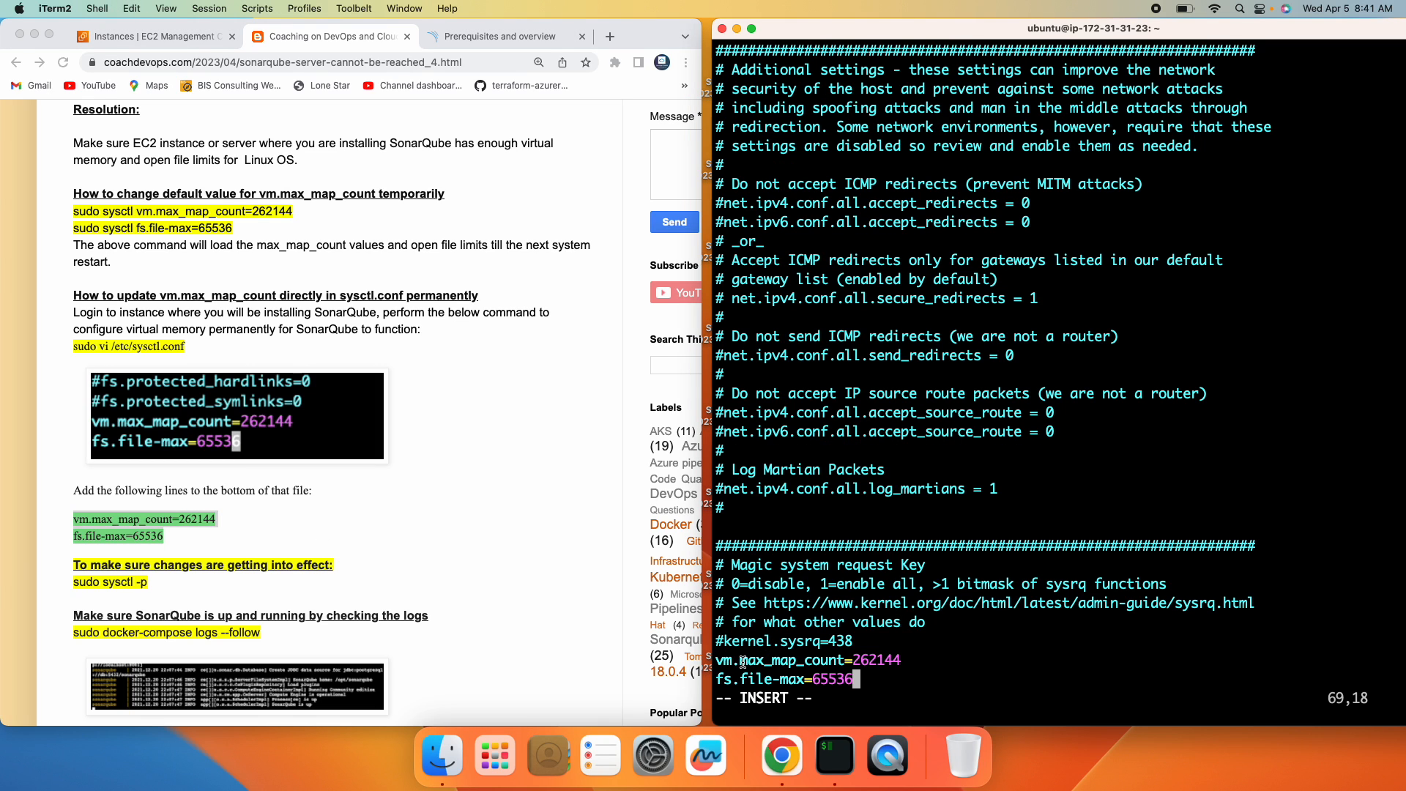
left_click_drag(738, 660, 845, 660)
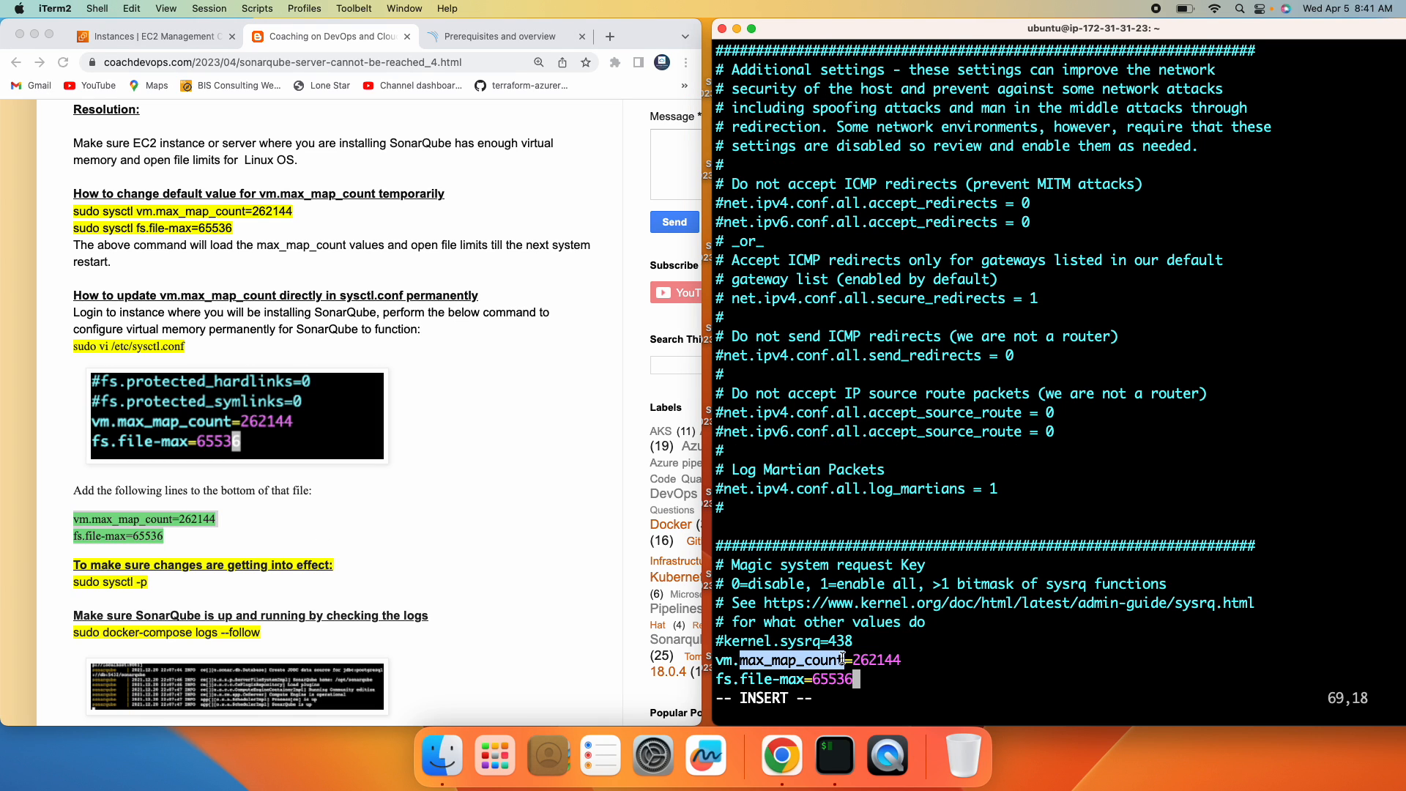
left_click(880, 652)
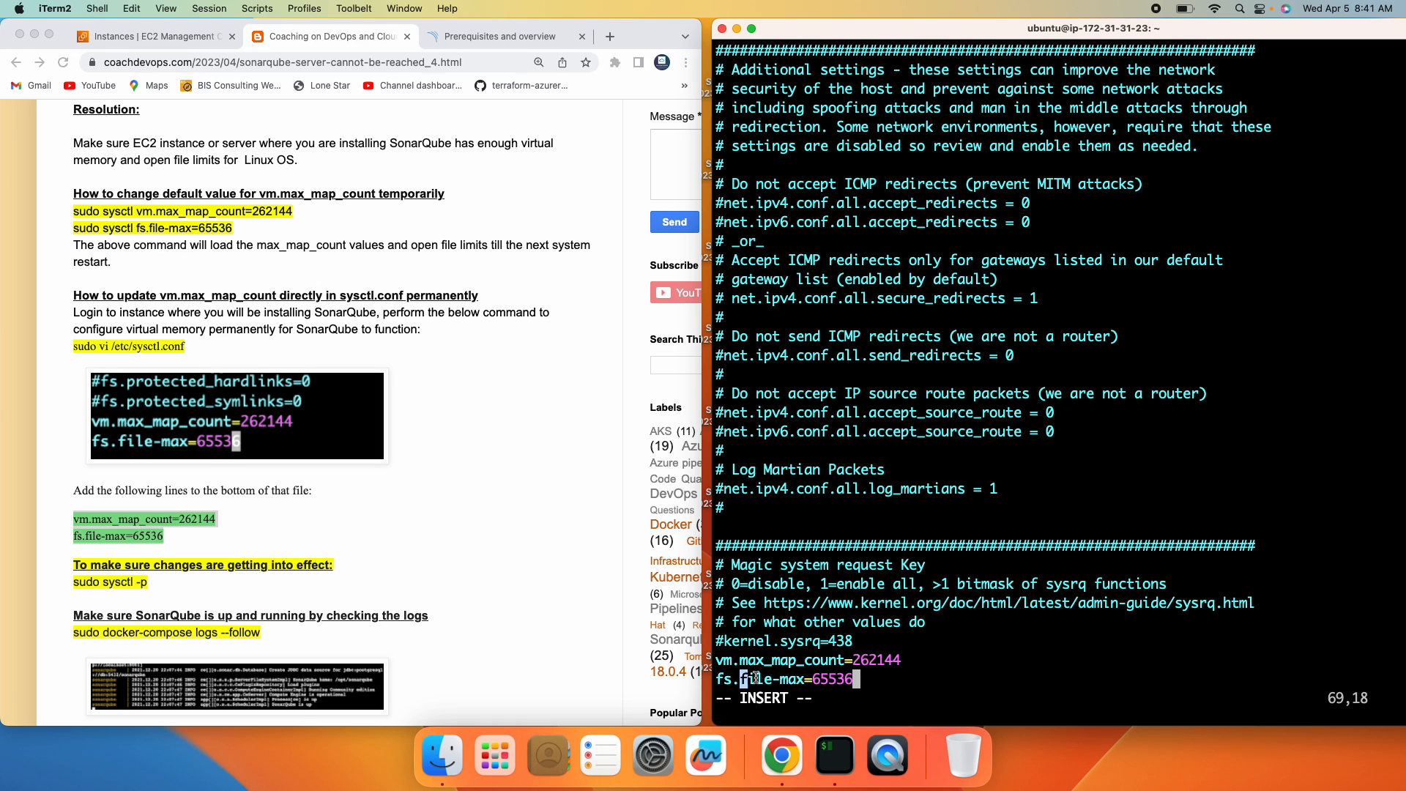
left_click_drag(738, 680, 851, 679)
left_click(856, 673)
left_click(941, 647)
Step: Leave insert mode and move the cursor over the two new kernel-limit lines to check them
key("Escape")
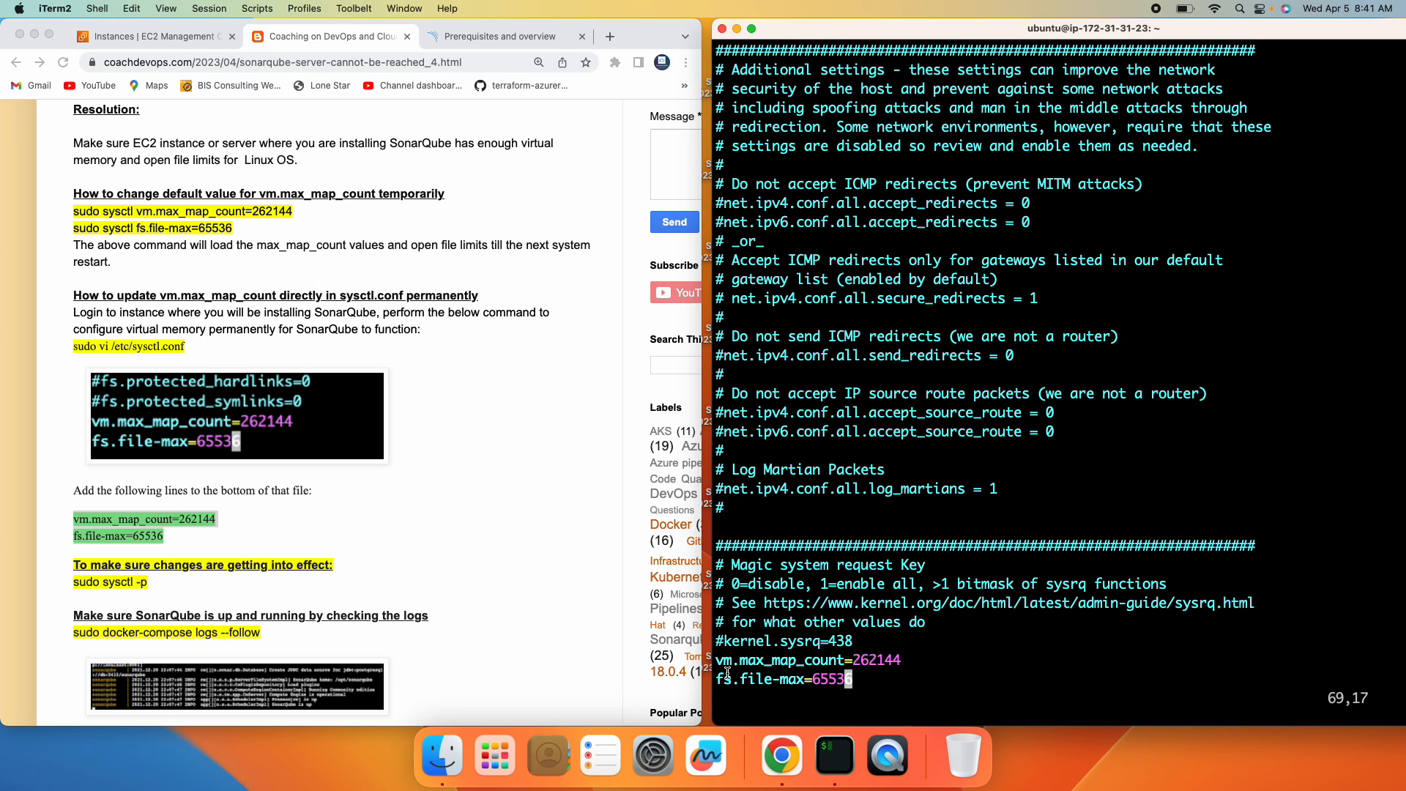
key("k")
key("h")
key("b")
key("b")
key("b")
key("b")
key("b")
key("b")
key("j")
type(":wq!")
Step: Save and quit vi, then run 'sudo sysctl -p' copied from the blog
key("Return")
key("Return")
key("Return")
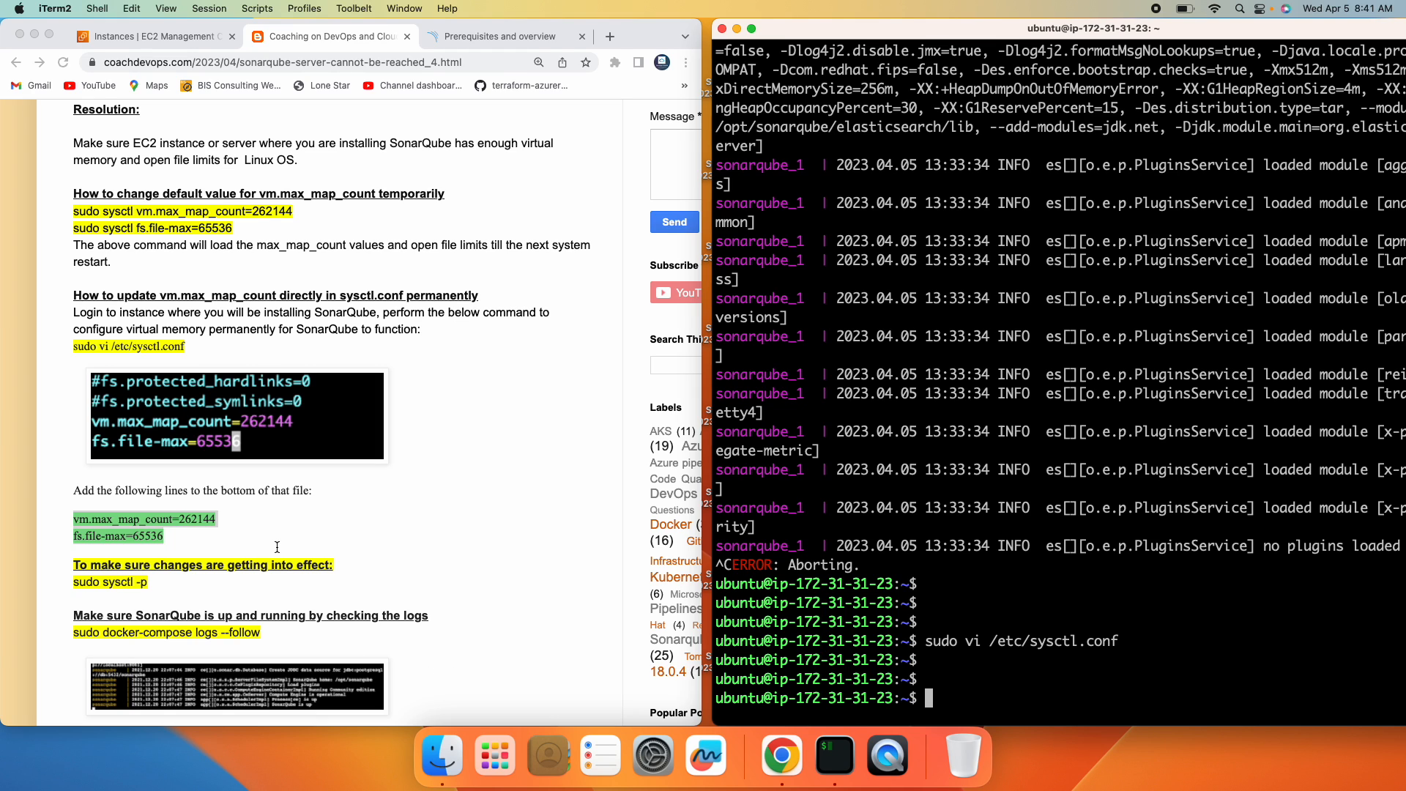
scroll(277, 548, "down", 2)
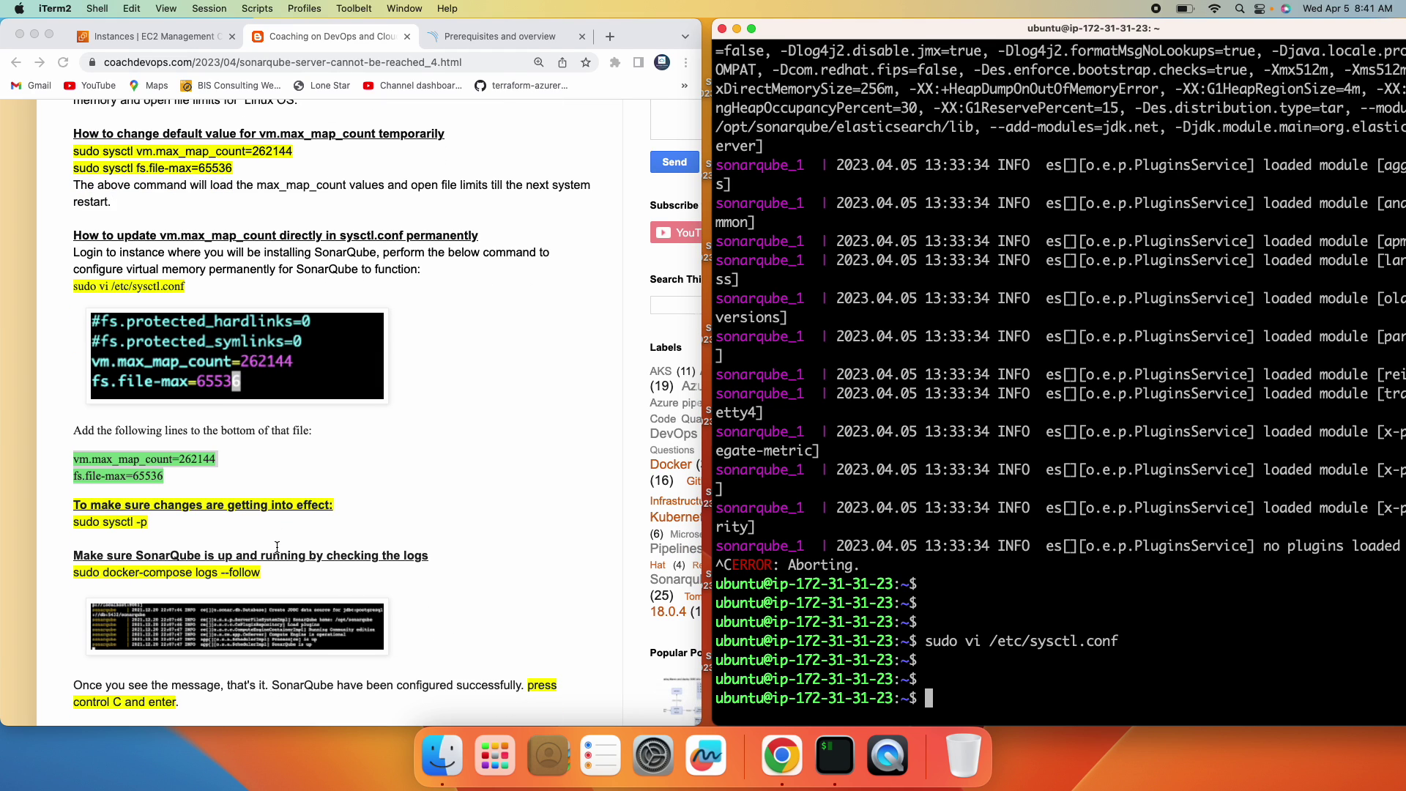
triple_click(124, 524)
key("super+c")
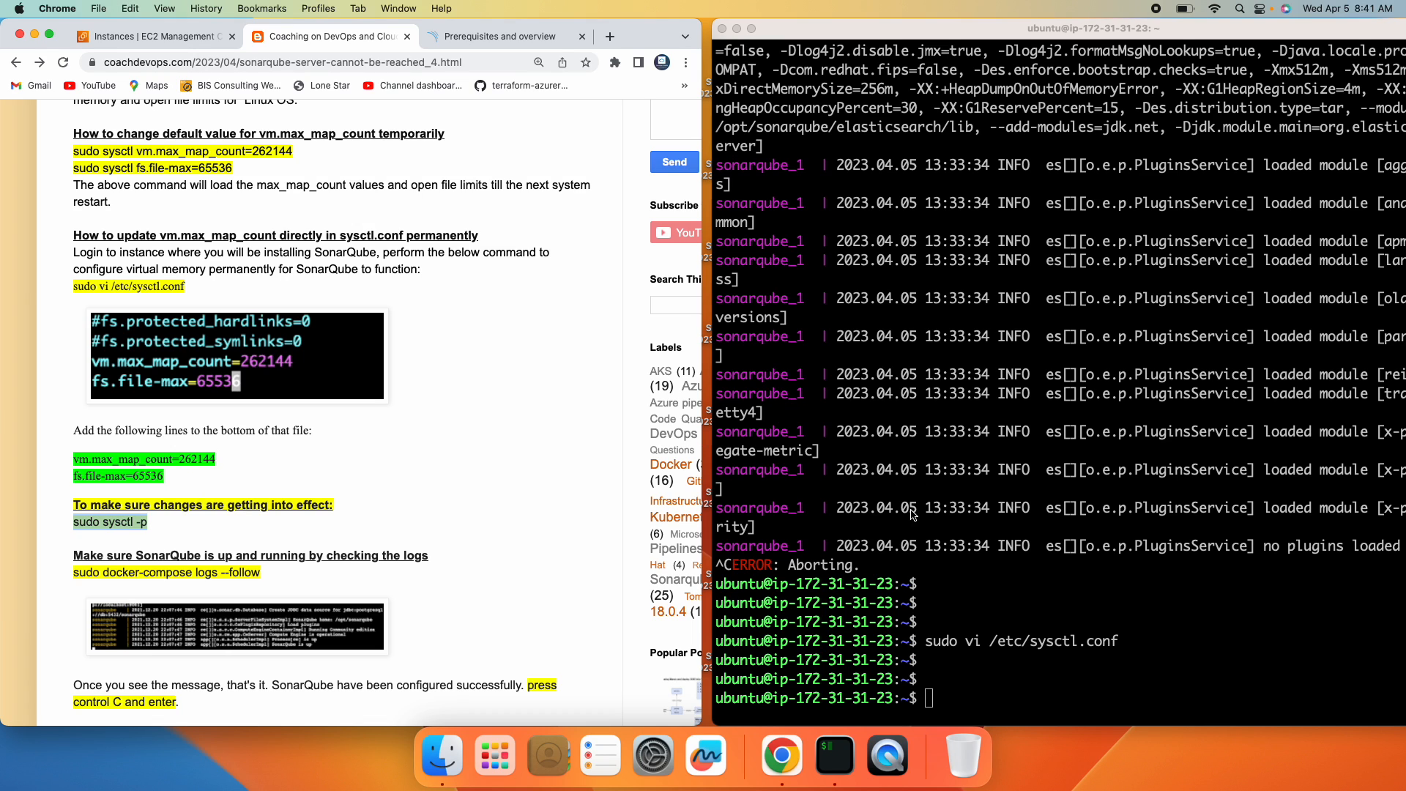
left_click(1030, 433)
key("super+v")
key("Return")
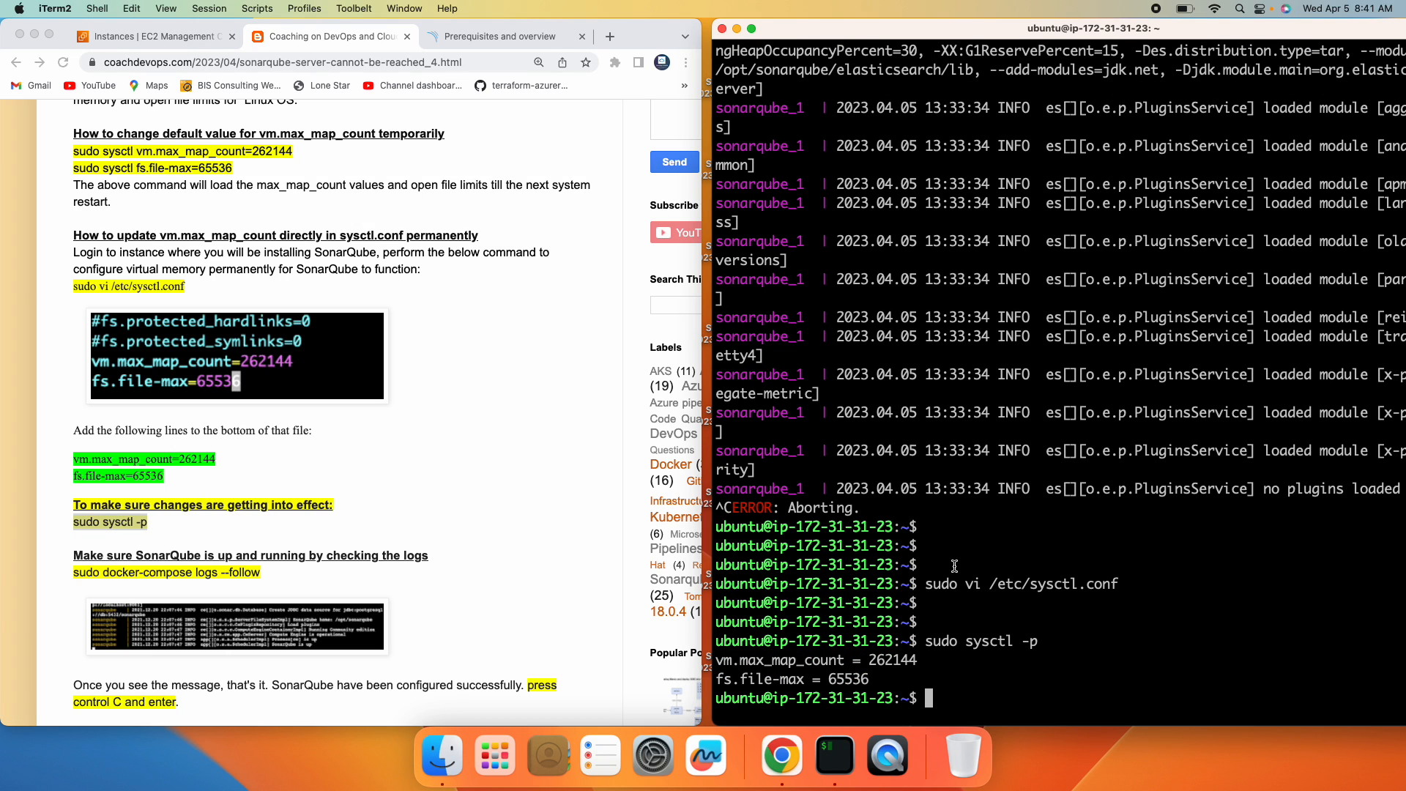
Step: Confirm sysctl reports vm.max_map_count = 262144 and fs.file-max = 65536, then clear the screen
left_click_drag(876, 682, 723, 660)
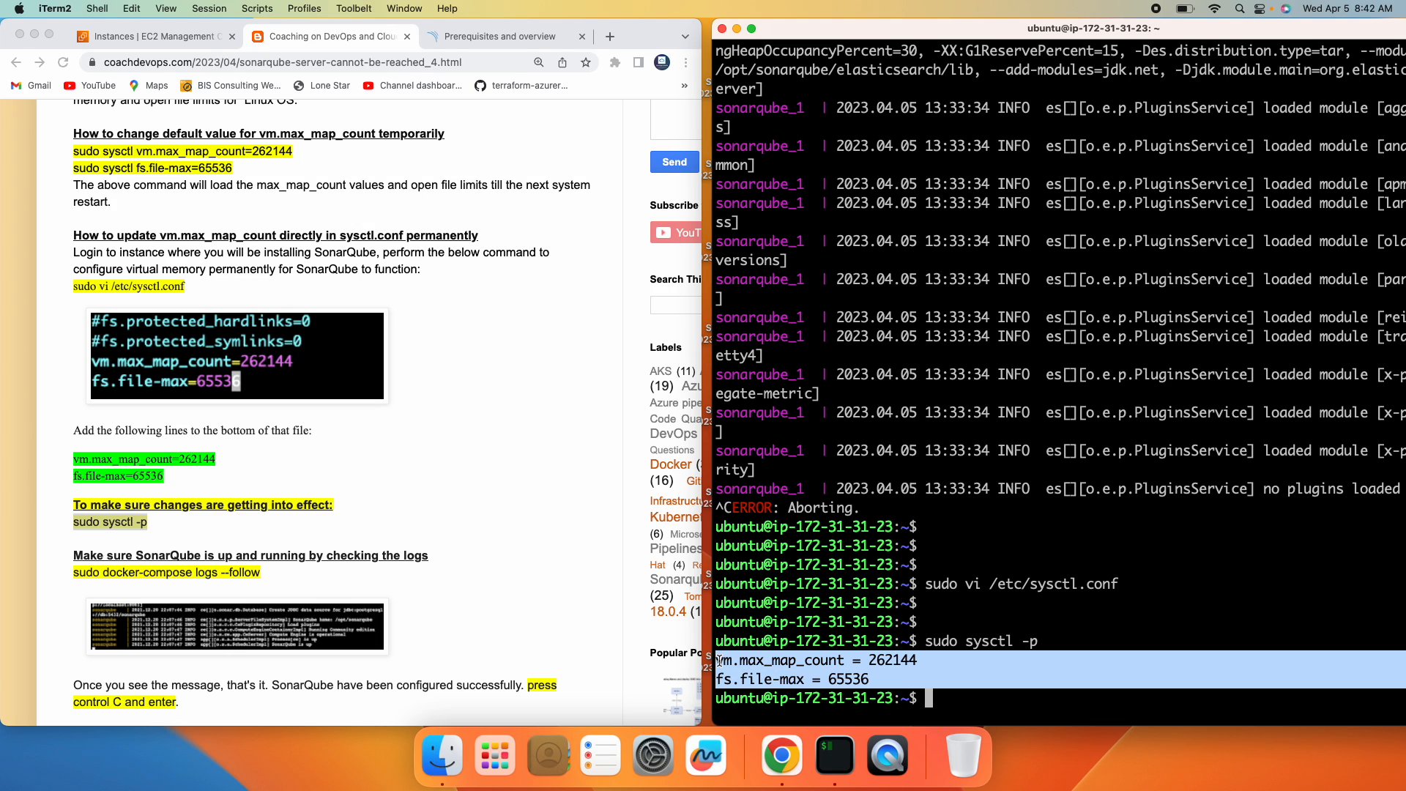
left_click(982, 481)
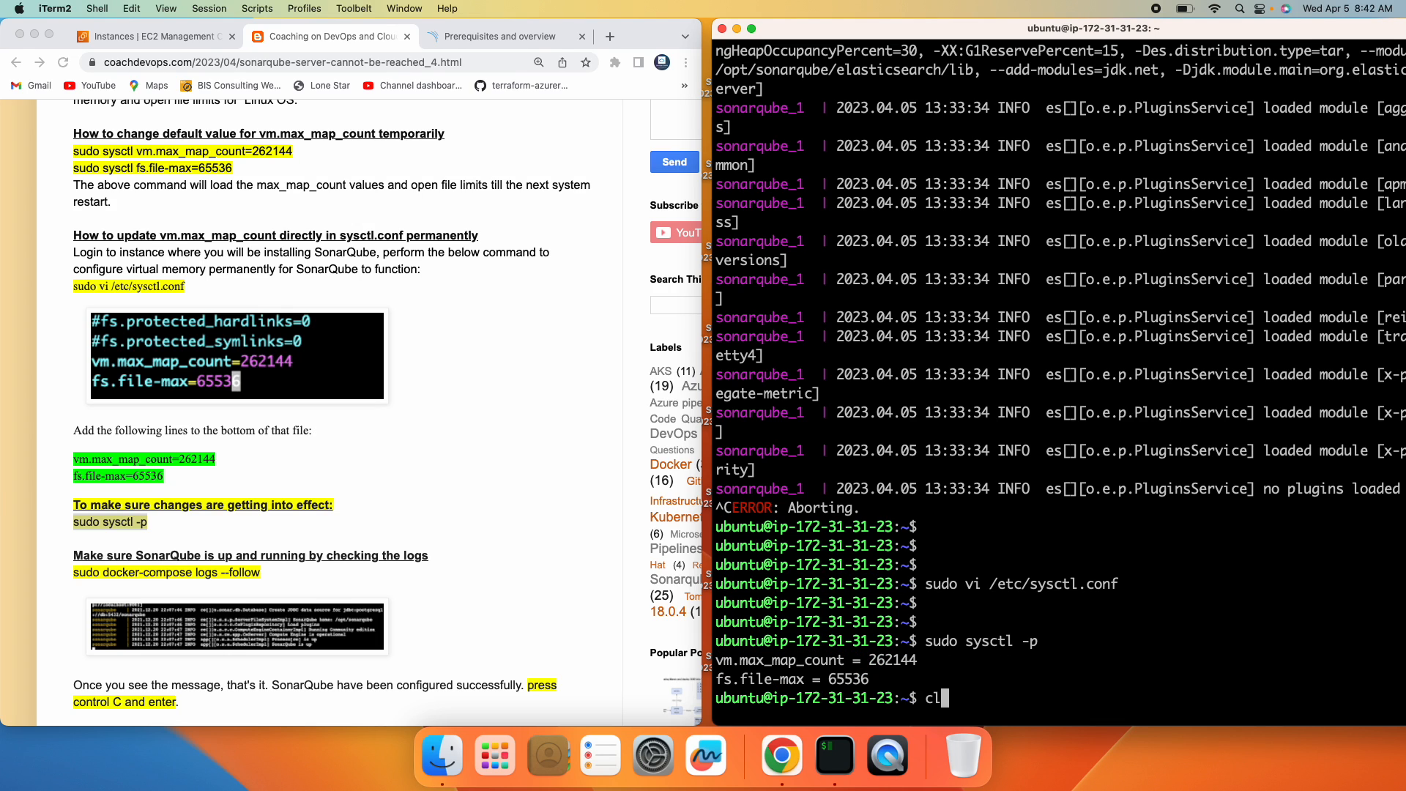
type("clear")
key("Return")
key("Return")
key("Return")
type("sudo ")
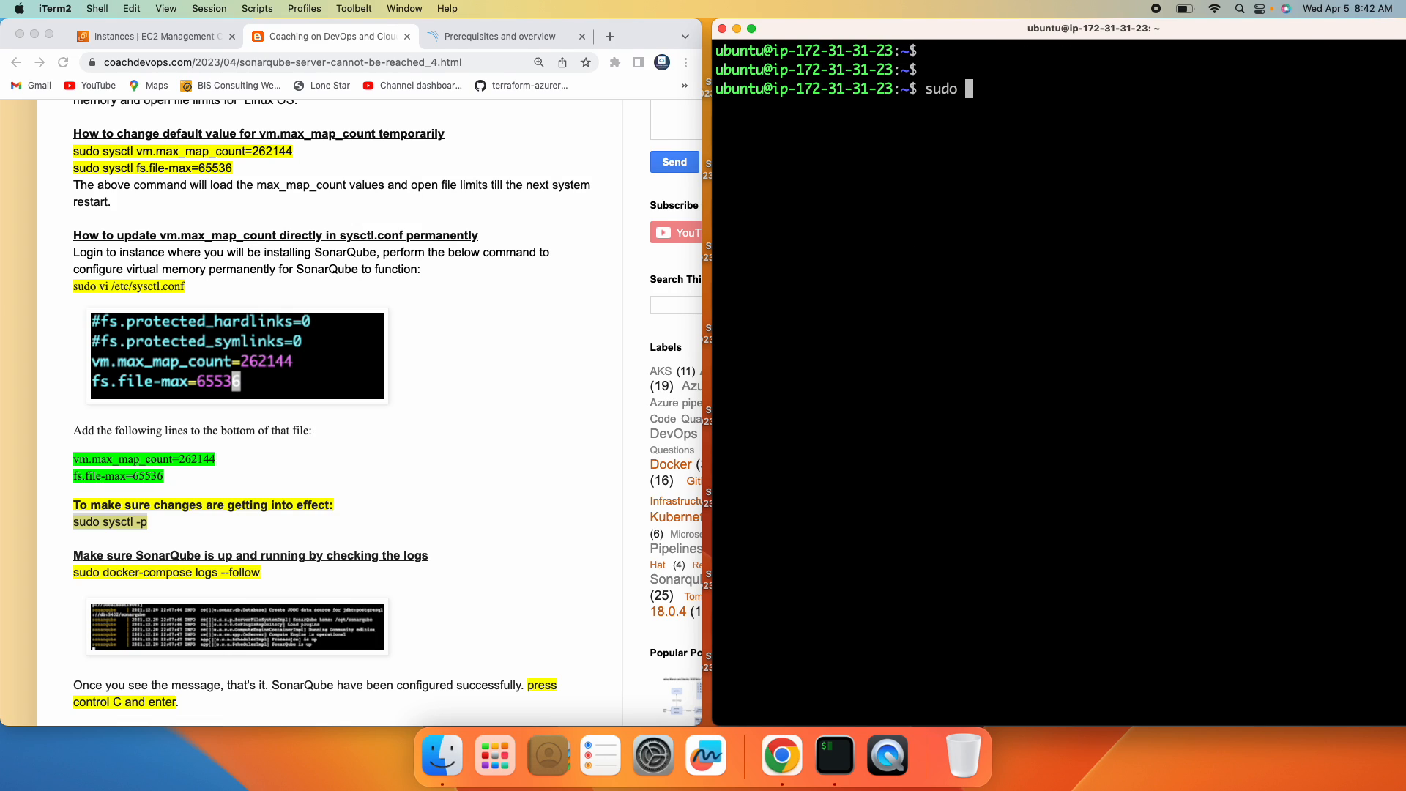
type("docker")
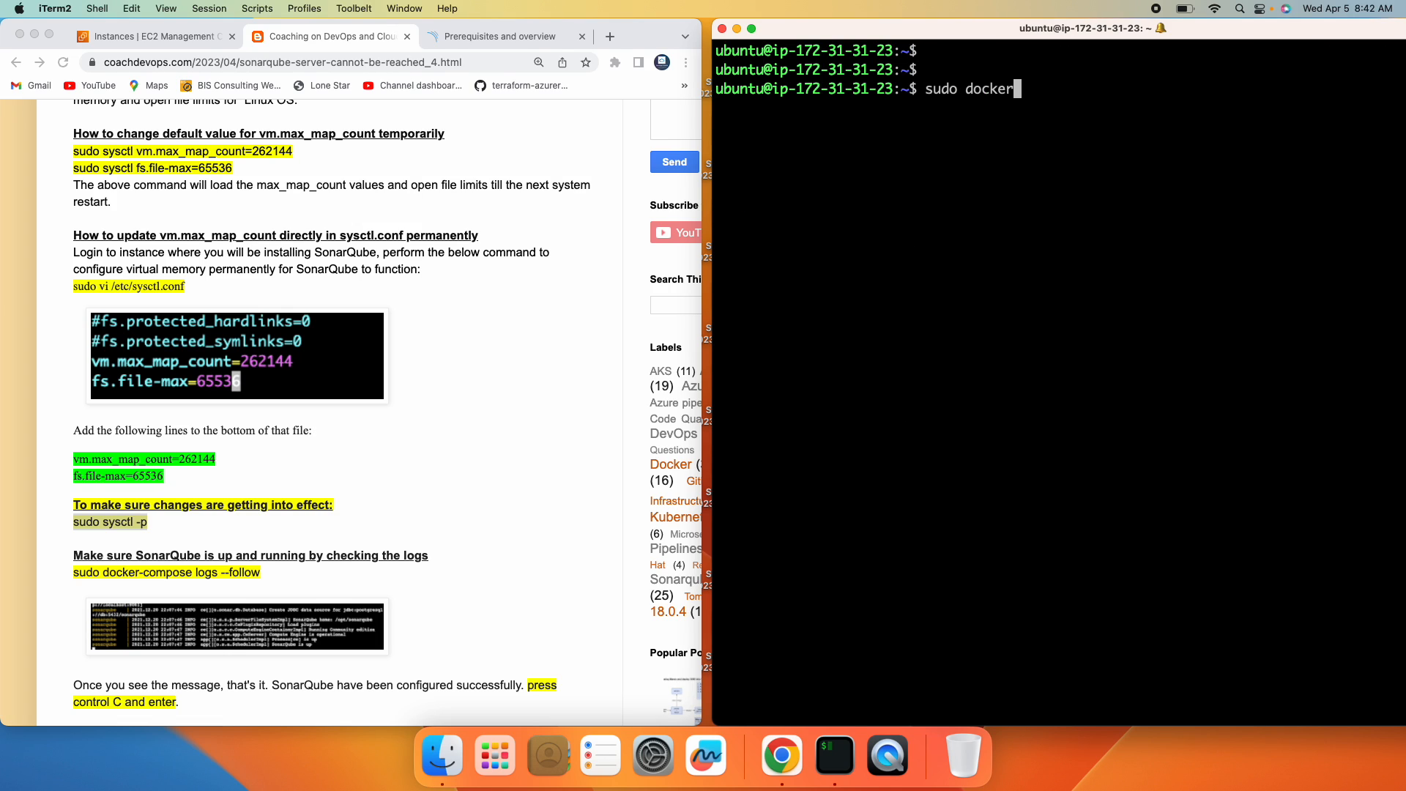
type("-compose ")
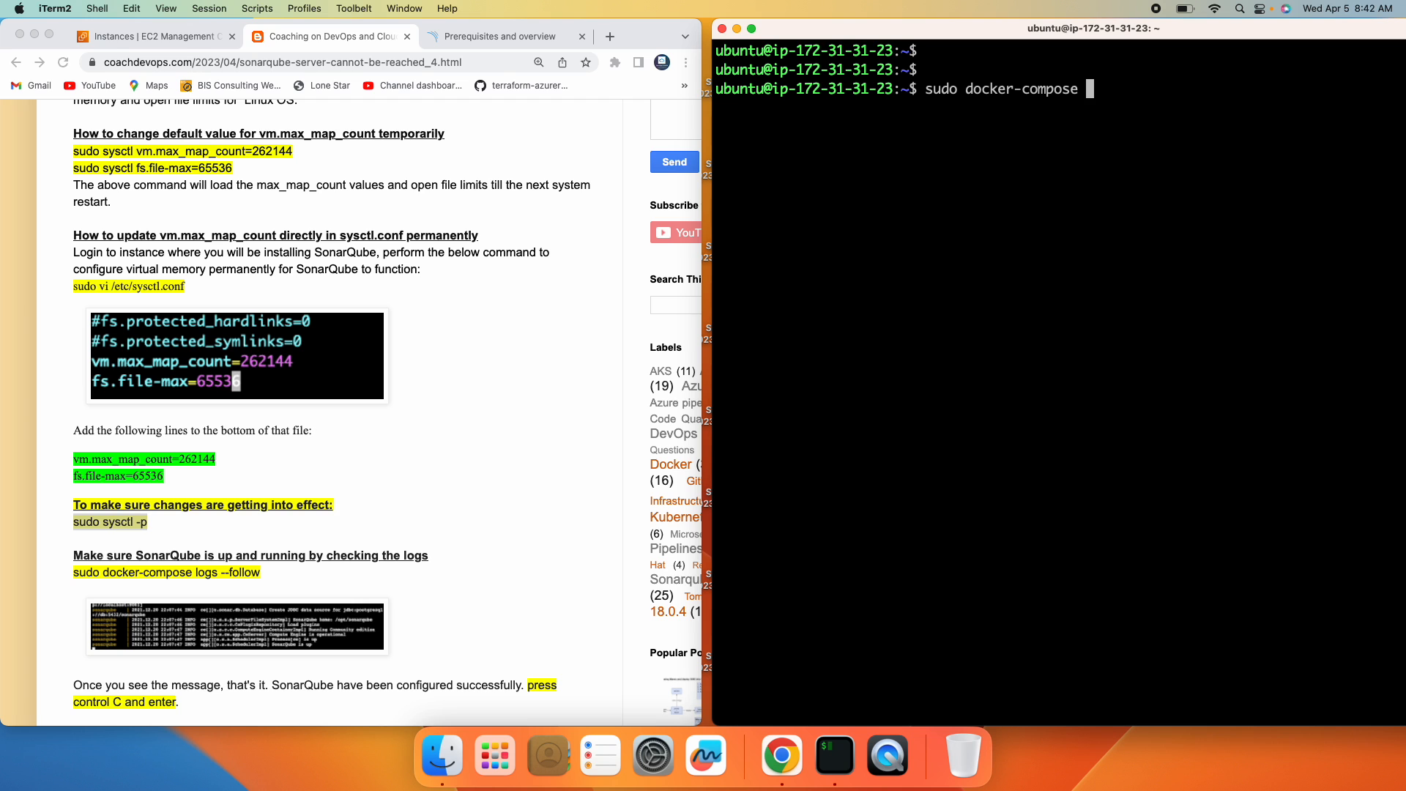
type("logs --")
type("follow")
Step: Run 'sudo docker-compose logs --follow' and follow the output to the 'SonarQube is operational' message
key("Return")
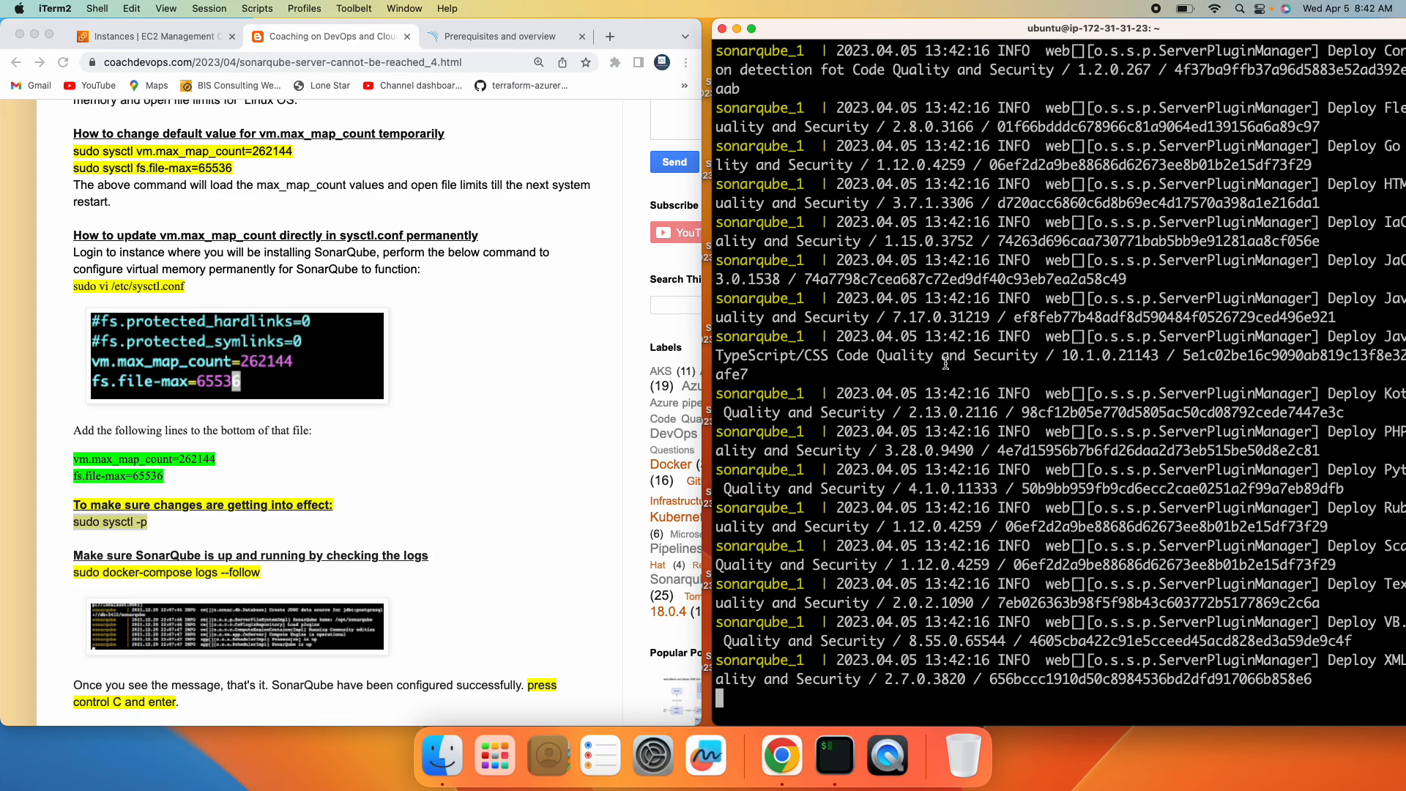
left_click_drag(705, 310, 487, 311)
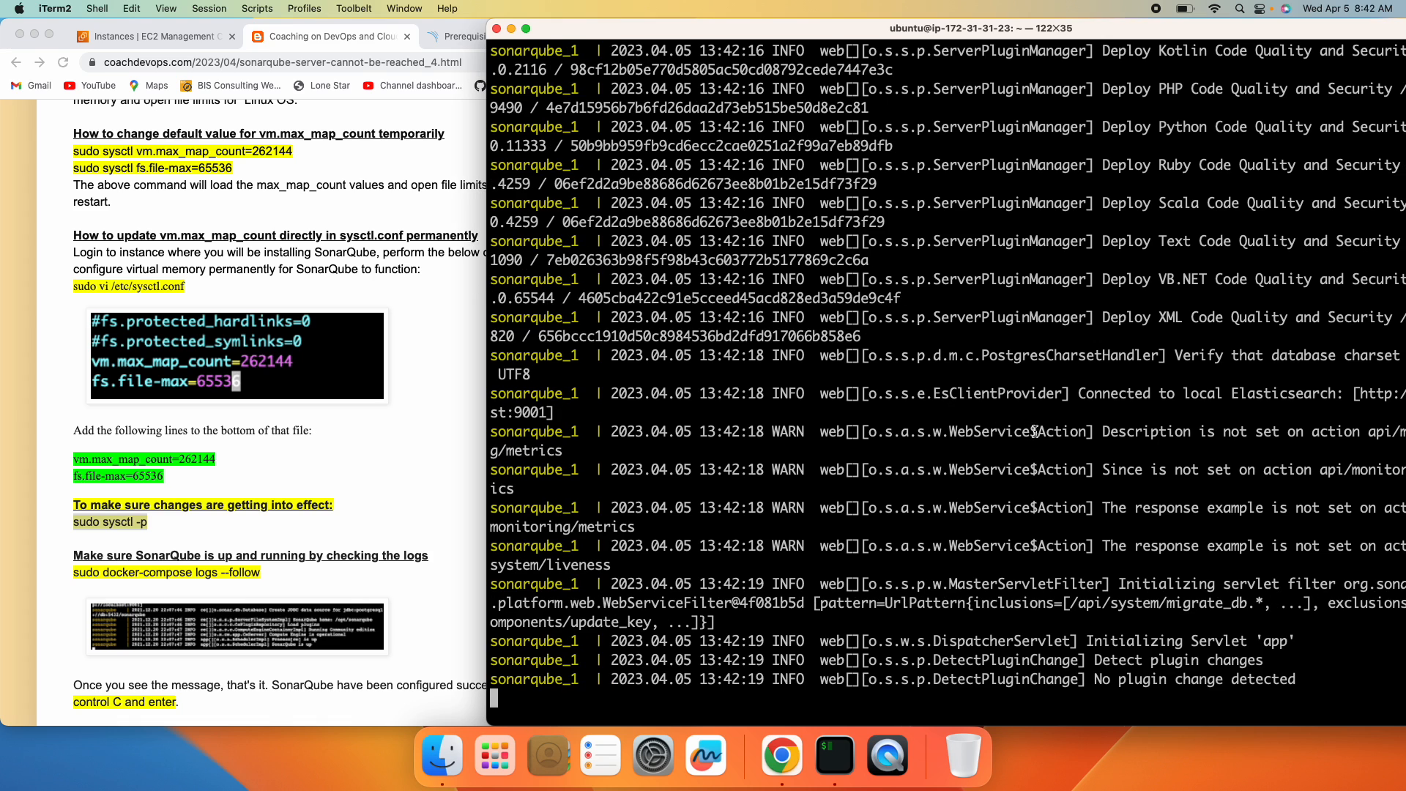
scroll(1034, 431, "up", 5)
scroll(1032, 432, "up", 5)
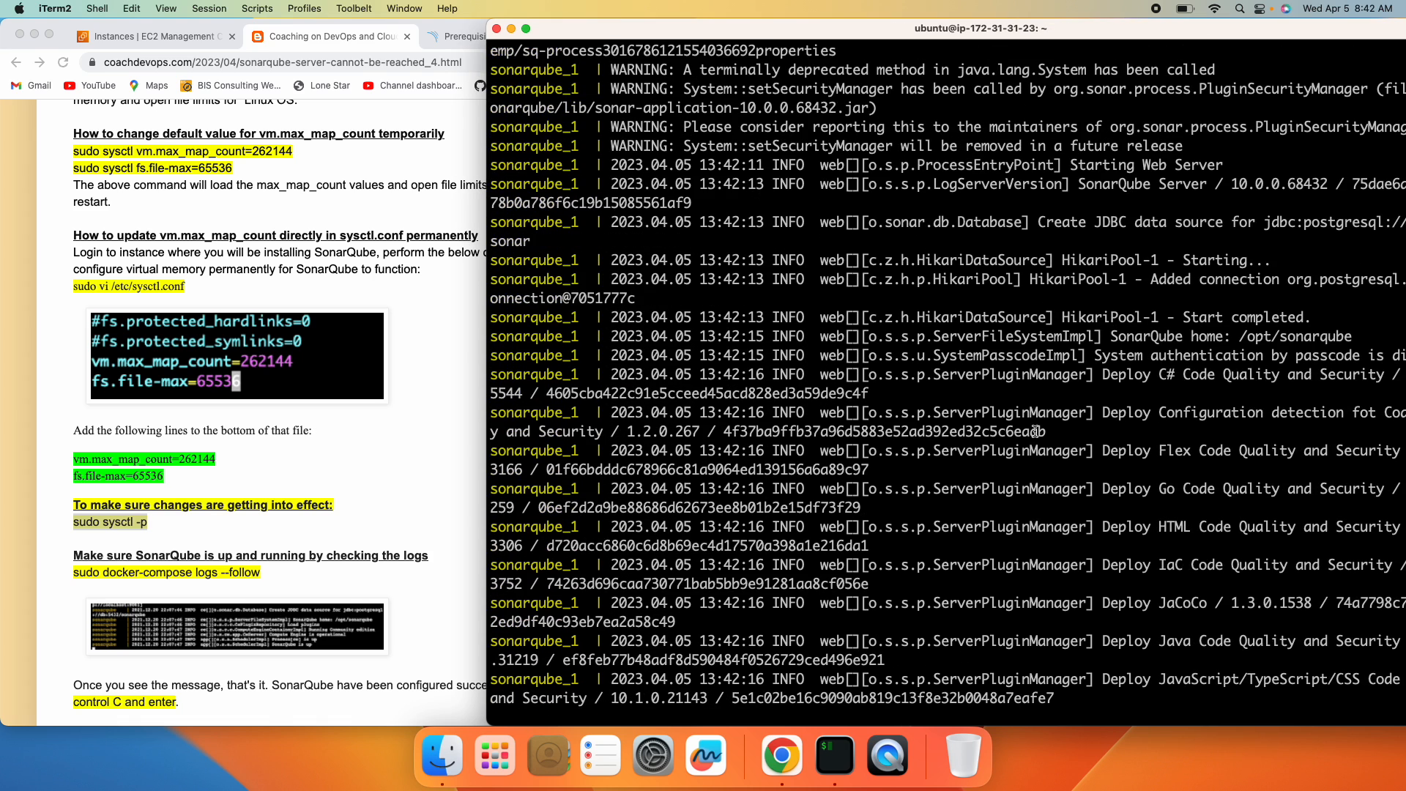
scroll(1033, 432, "down", 5)
scroll(1034, 432, "down", 5)
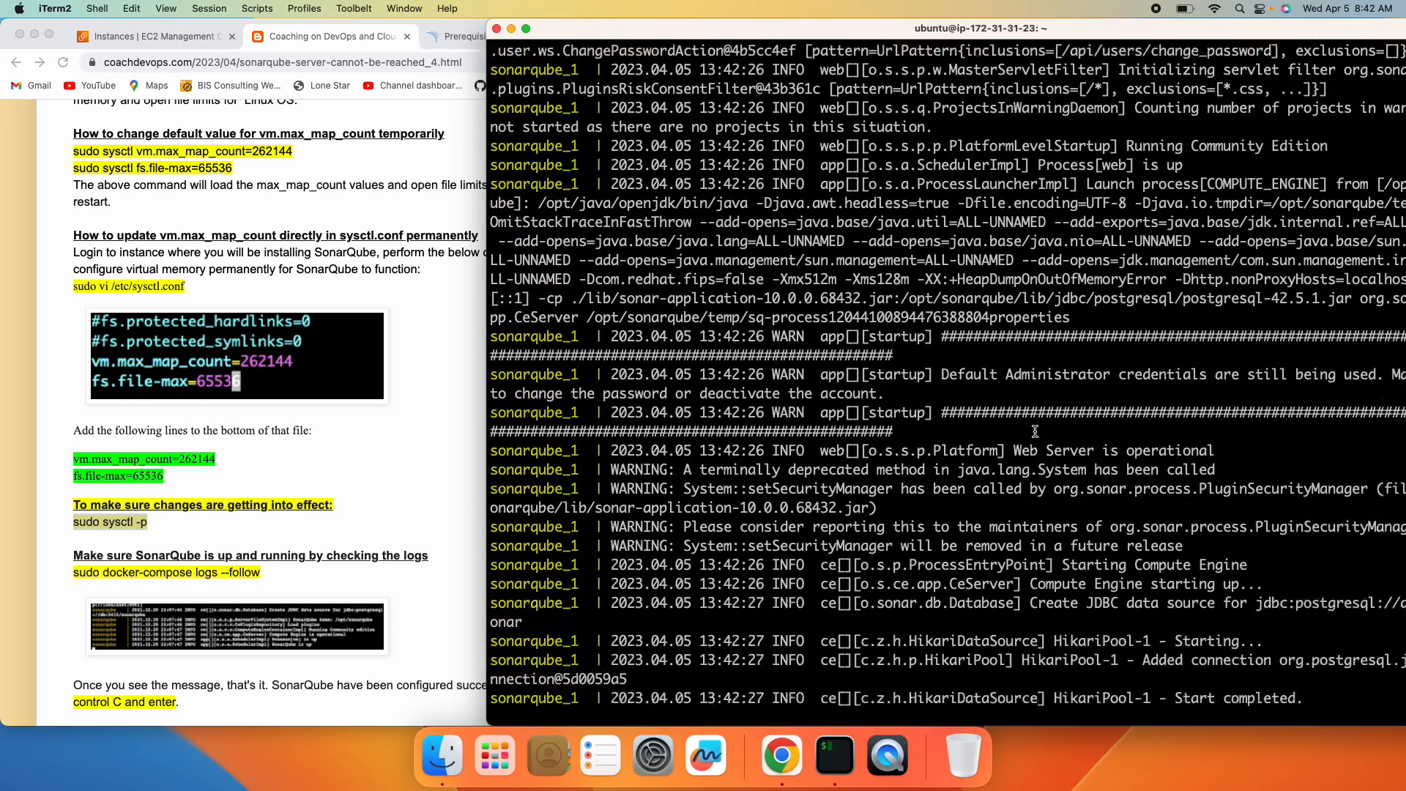
scroll(1033, 433, "down", 3)
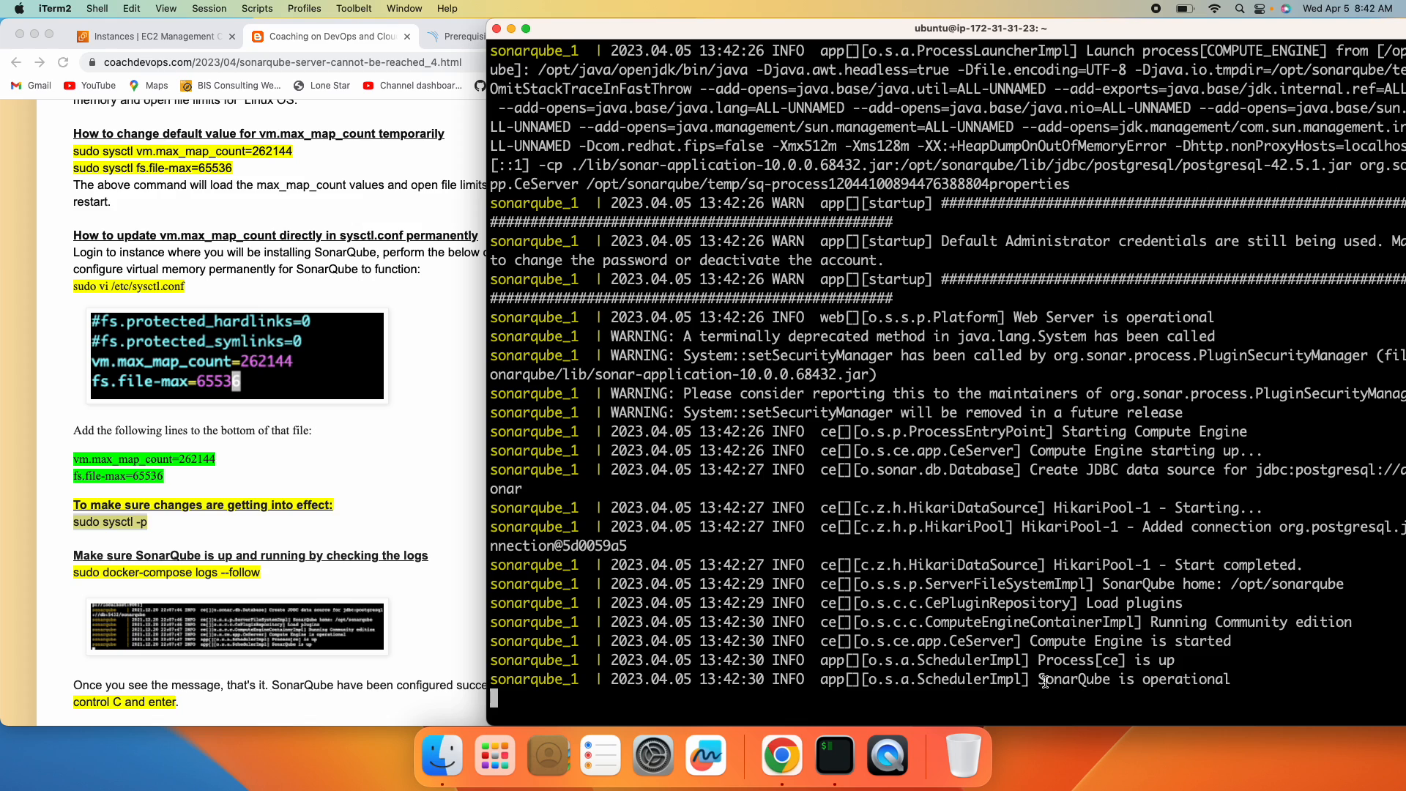
left_click_drag(1038, 678, 1219, 678)
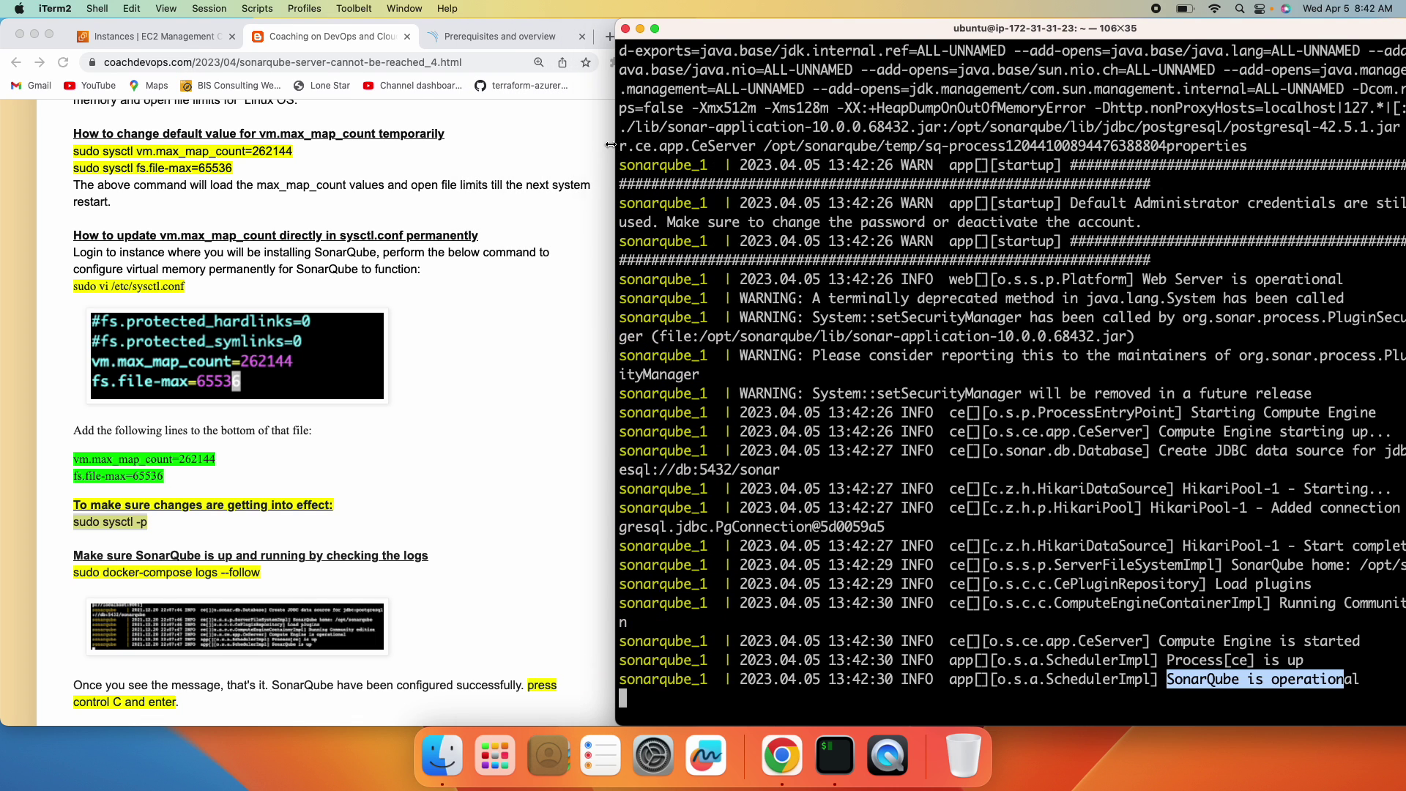
Step: Copy the SonarQube-New instance's public DNS from its Connect details and start a new browser tab
left_click_drag(484, 143, 611, 146)
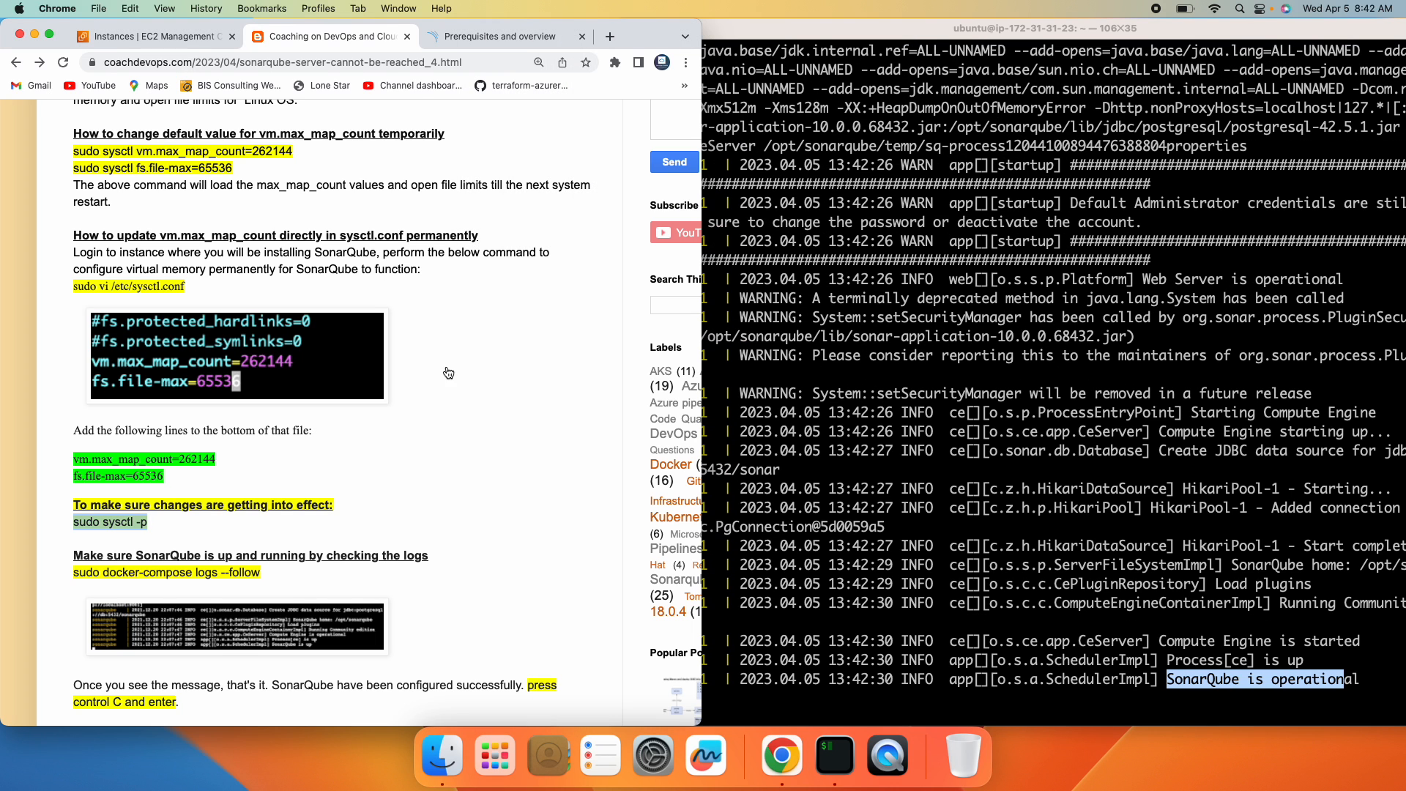
left_click(137, 36)
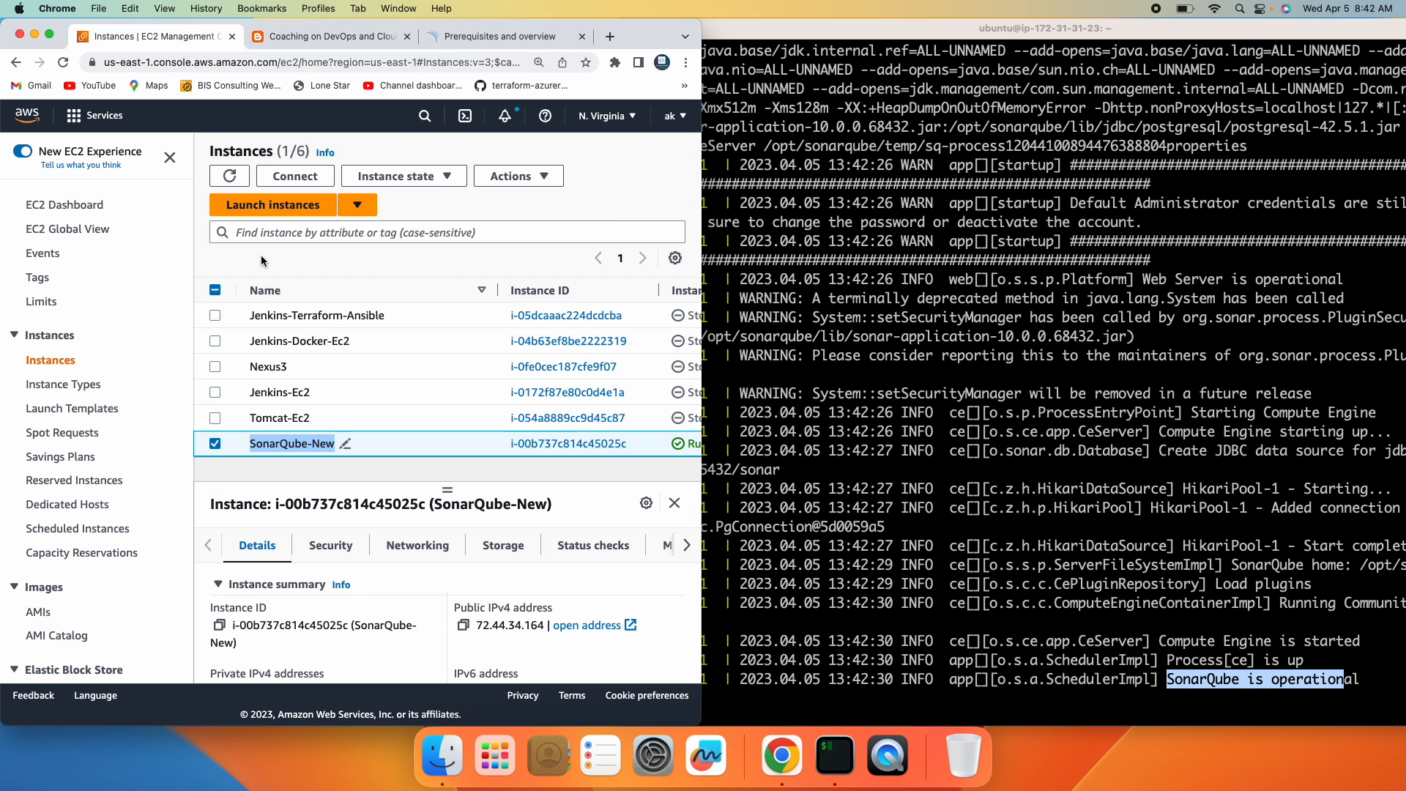
left_click(52, 36)
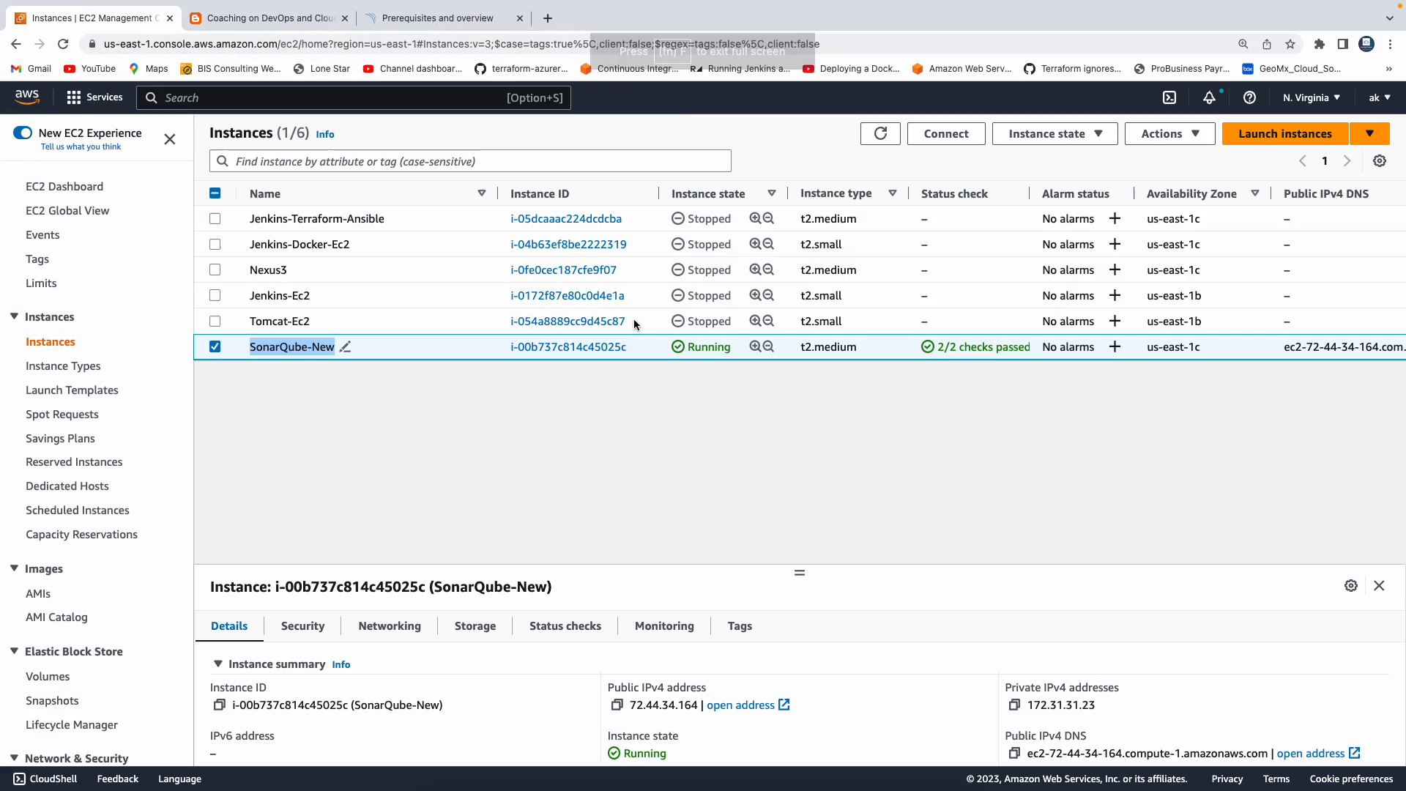
left_click(946, 133)
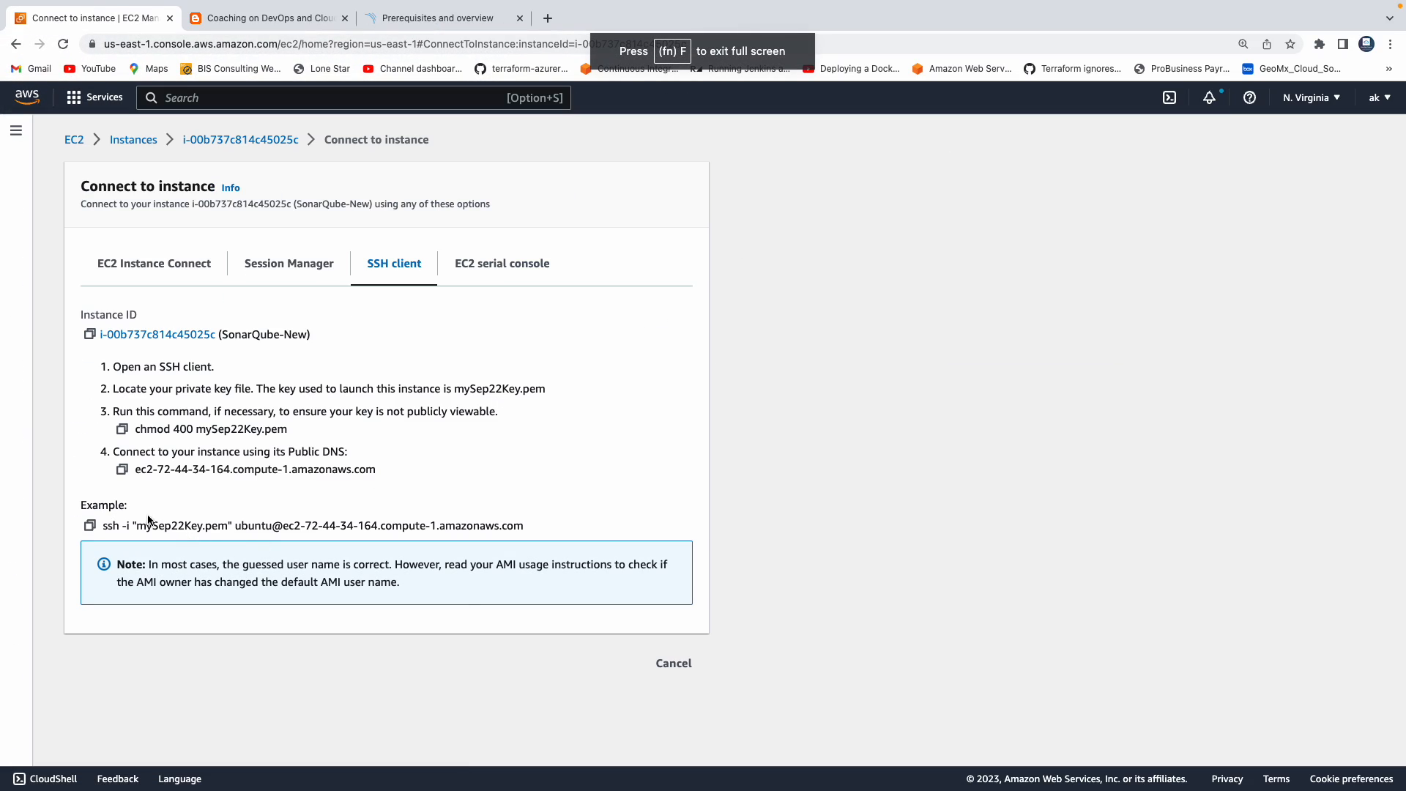
left_click(124, 471)
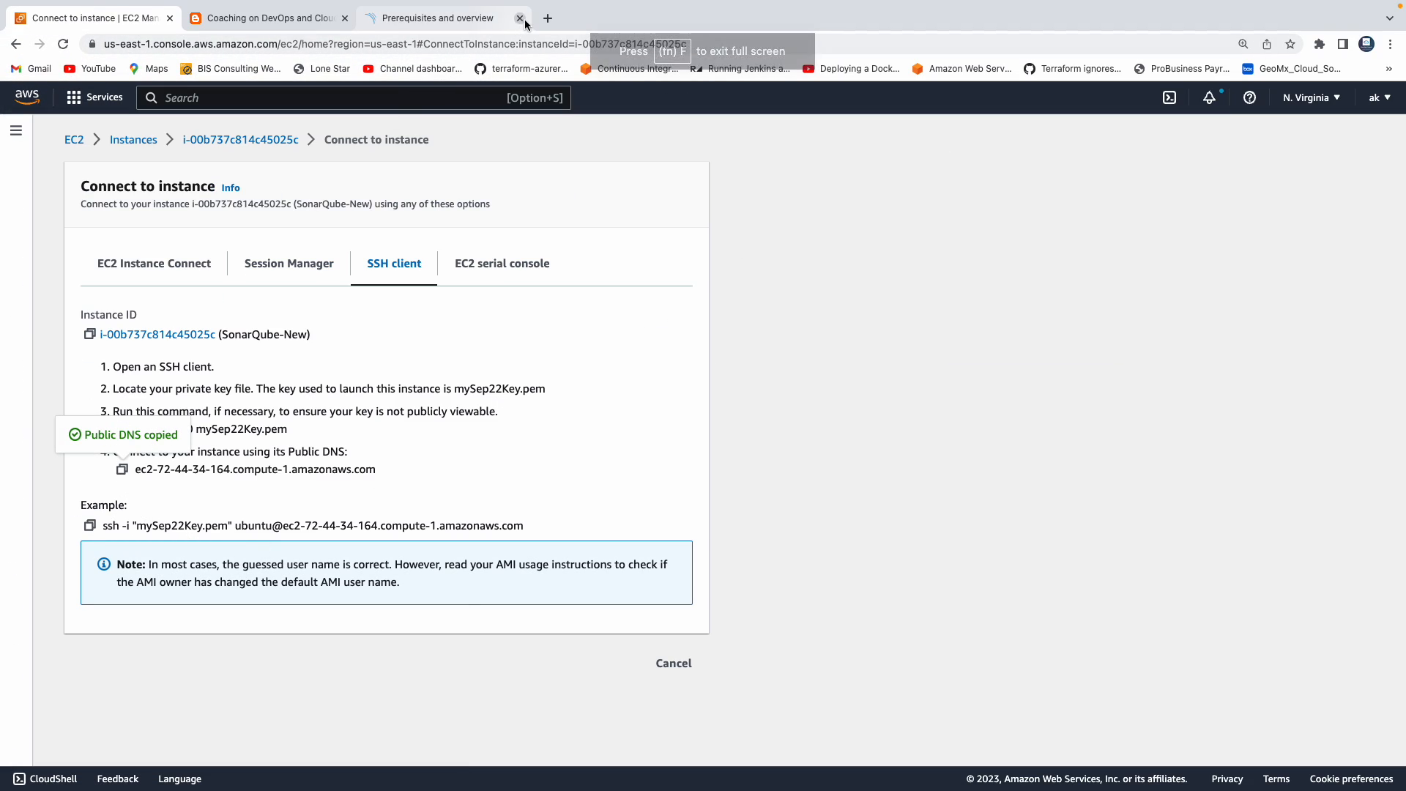
left_click(548, 19)
Step: Load the pasted public DNS on port 9000 to reach the Log in to SonarQube form
key("super+v")
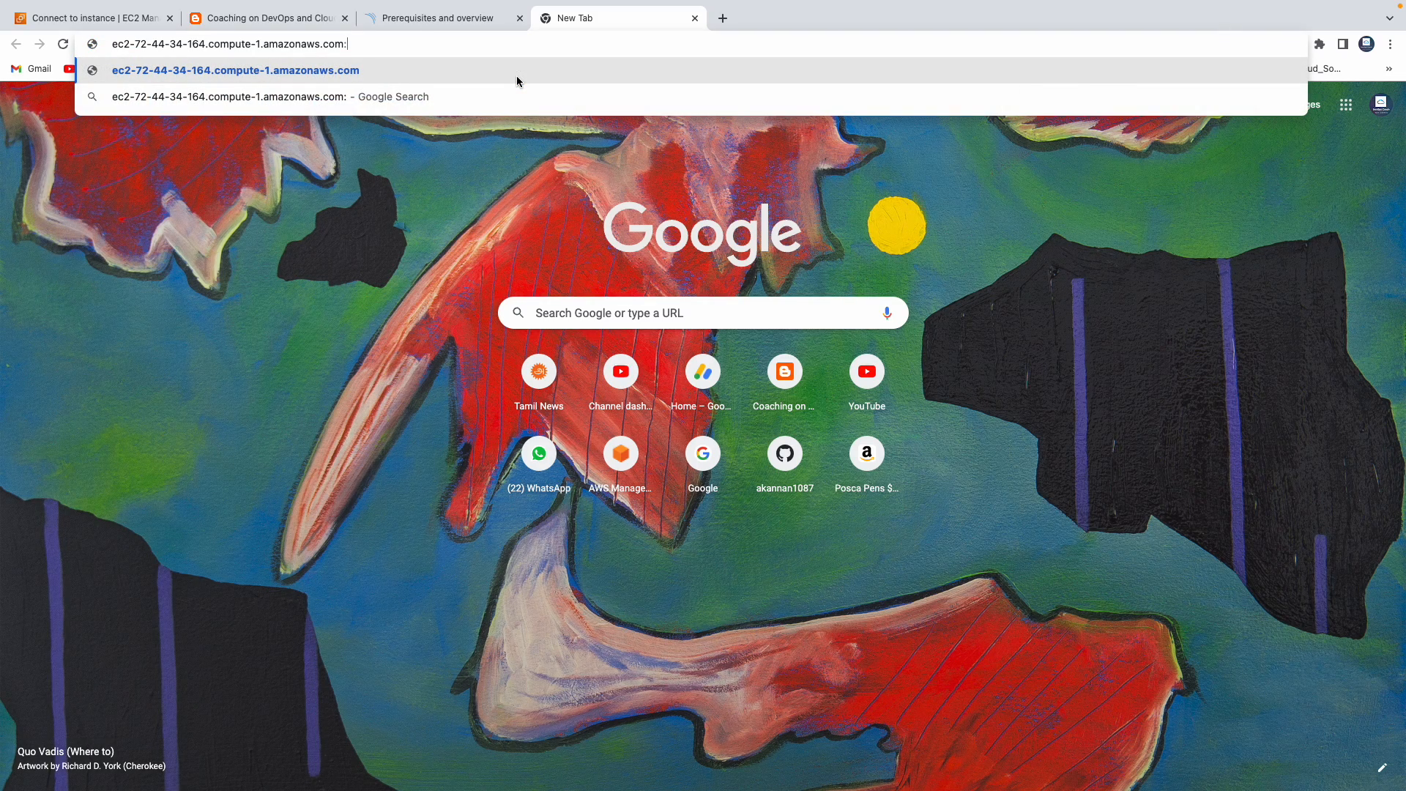
type(":9000")
key("Return")
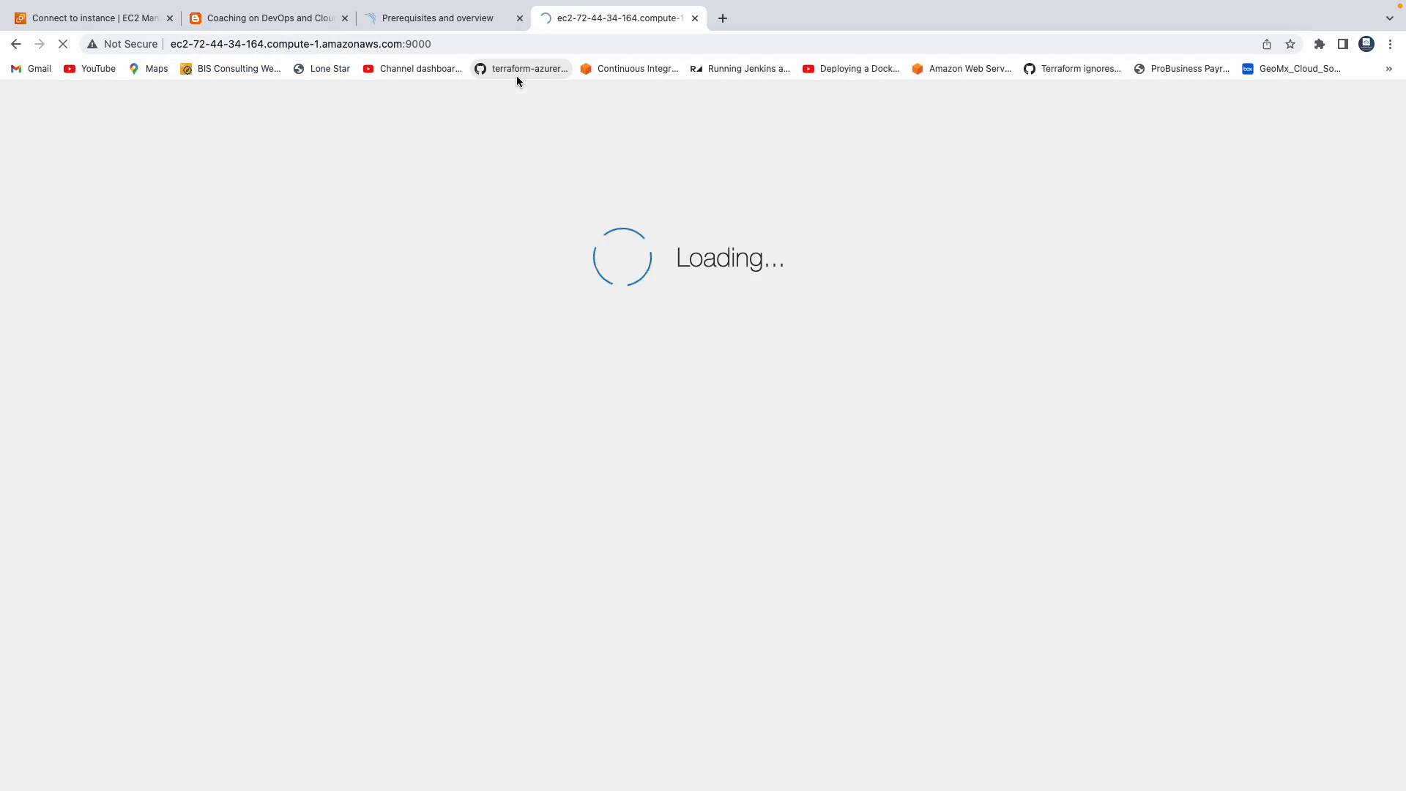
left_click(1318, 44)
left_click(1189, 144)
left_click(1299, 45)
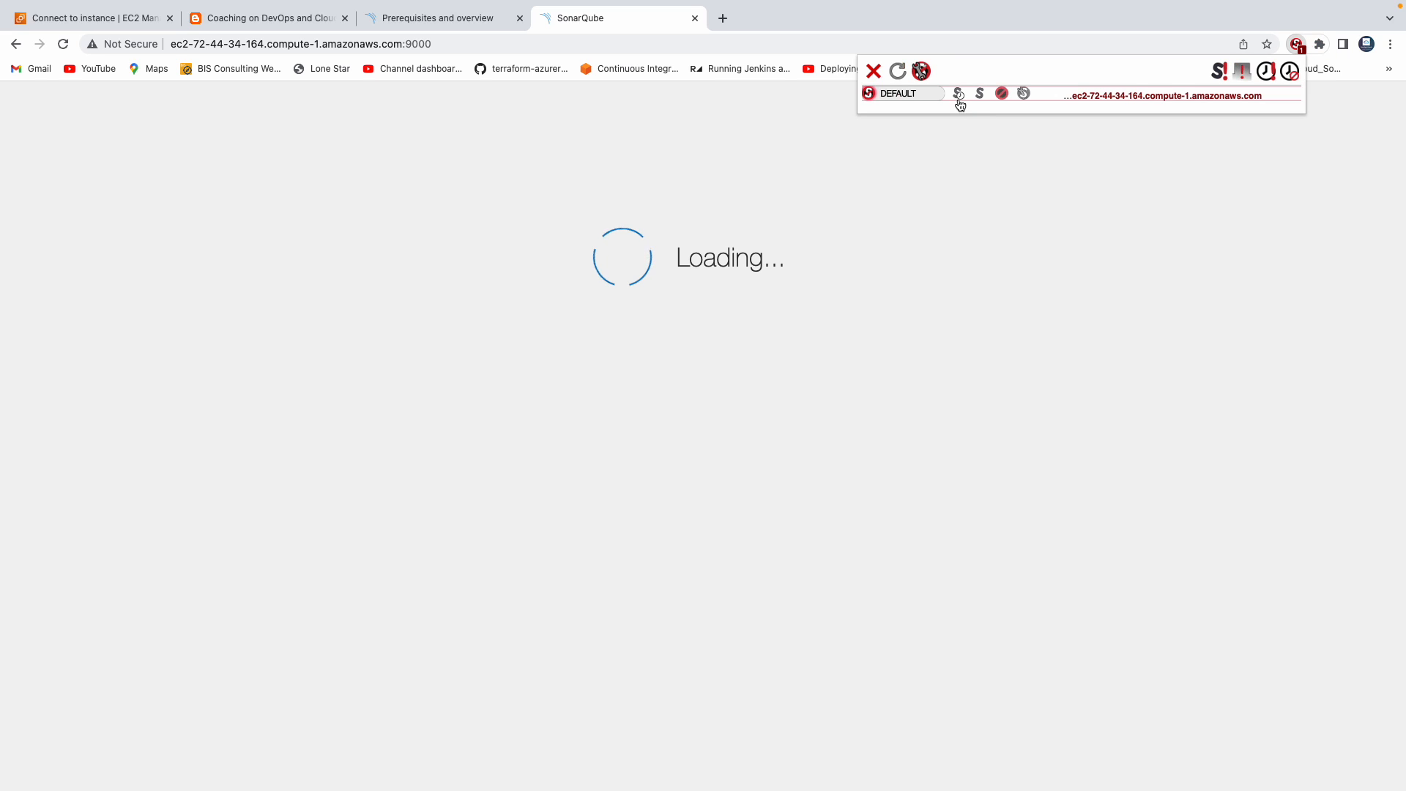
left_click(962, 94)
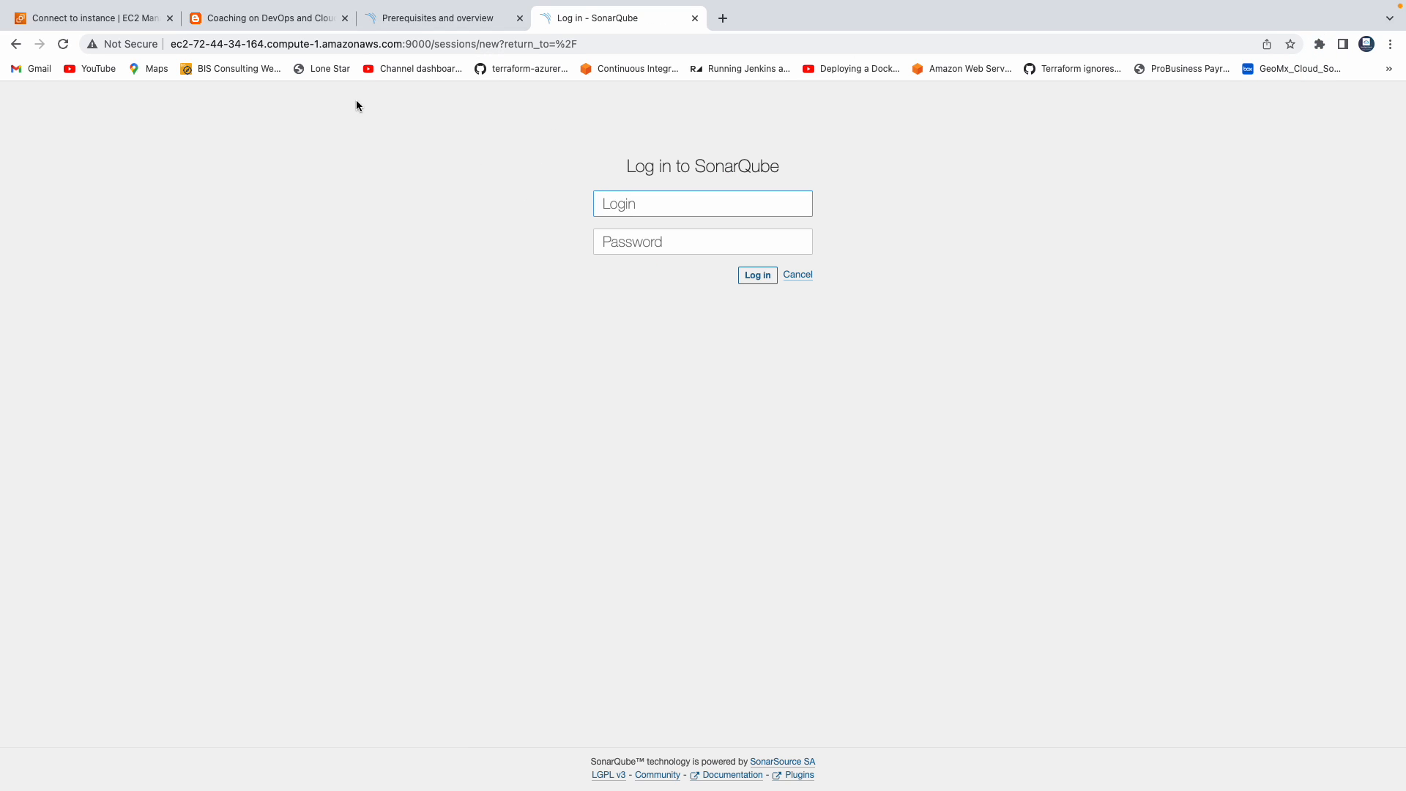
type("admin")
key("Tab")
type("ad")
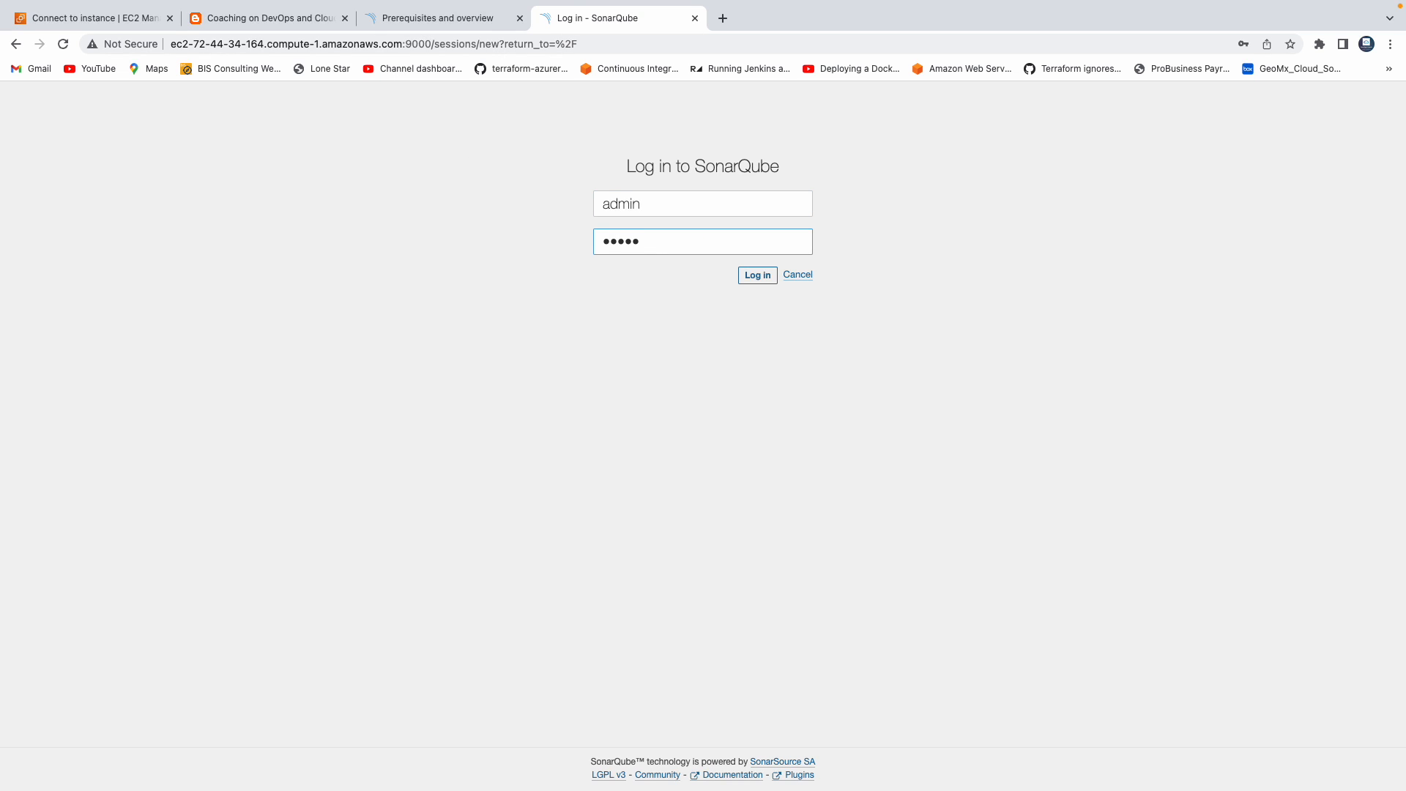
left_click(759, 275)
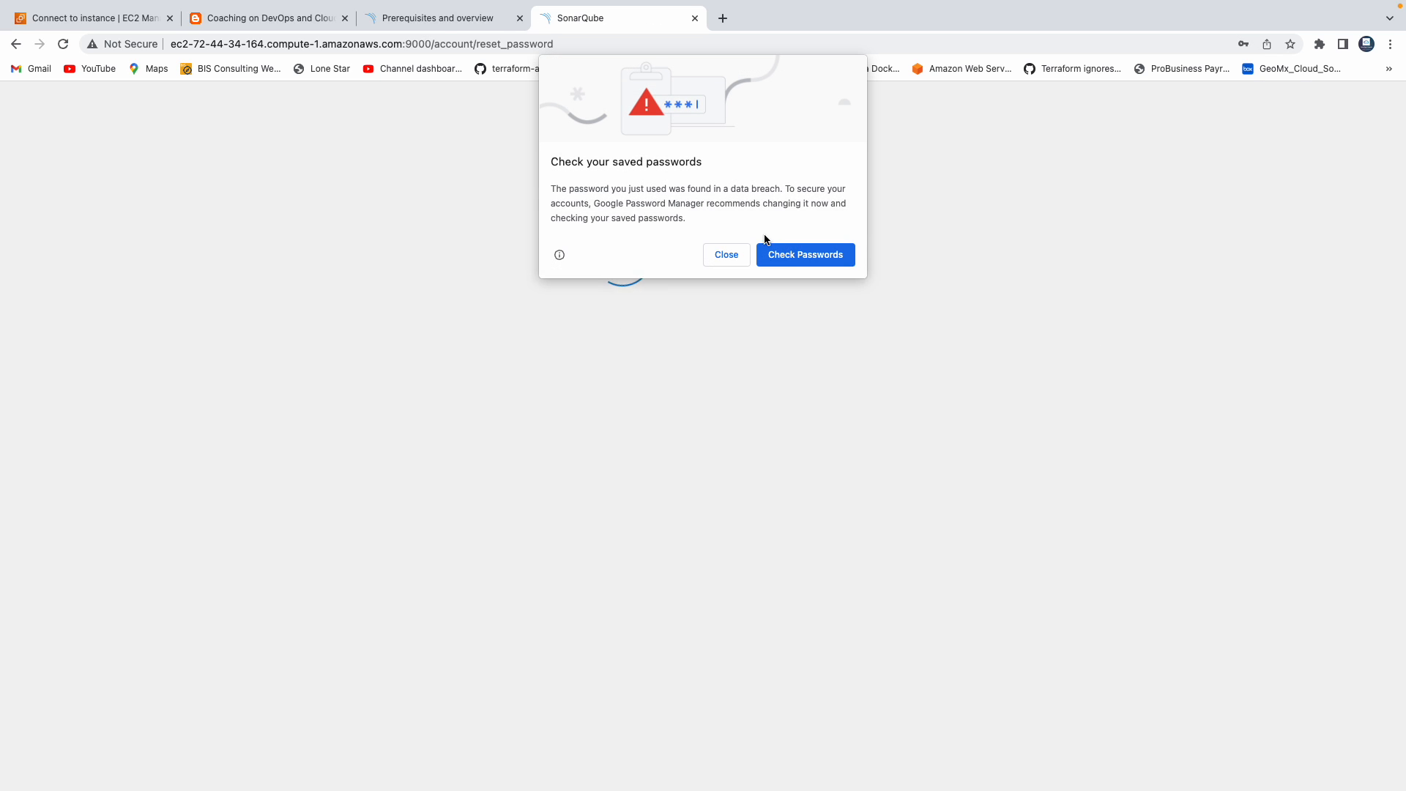
left_click(726, 253)
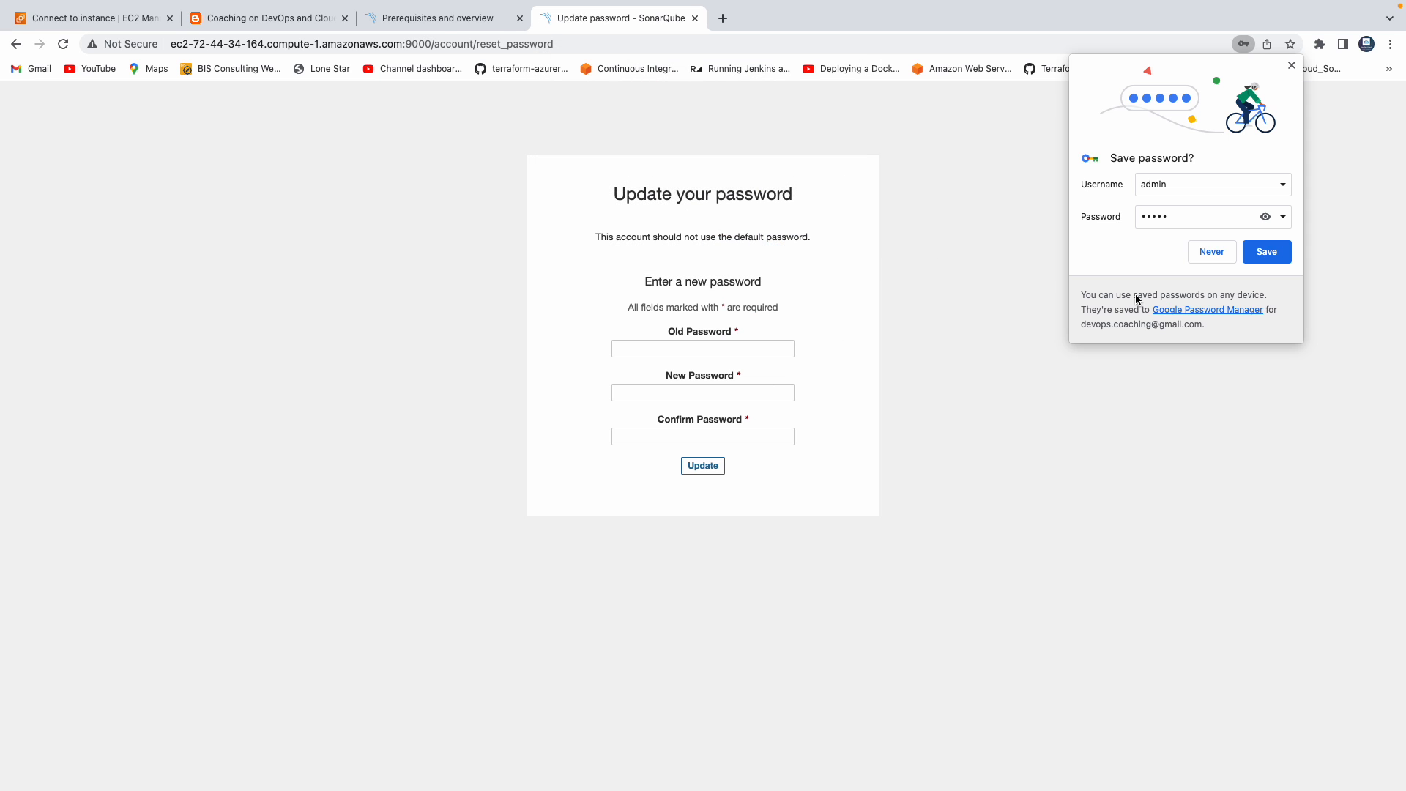
left_click(1269, 273)
type("n1")
Step: Replace the admin default password via Update, reaching the create-project page
key("Tab")
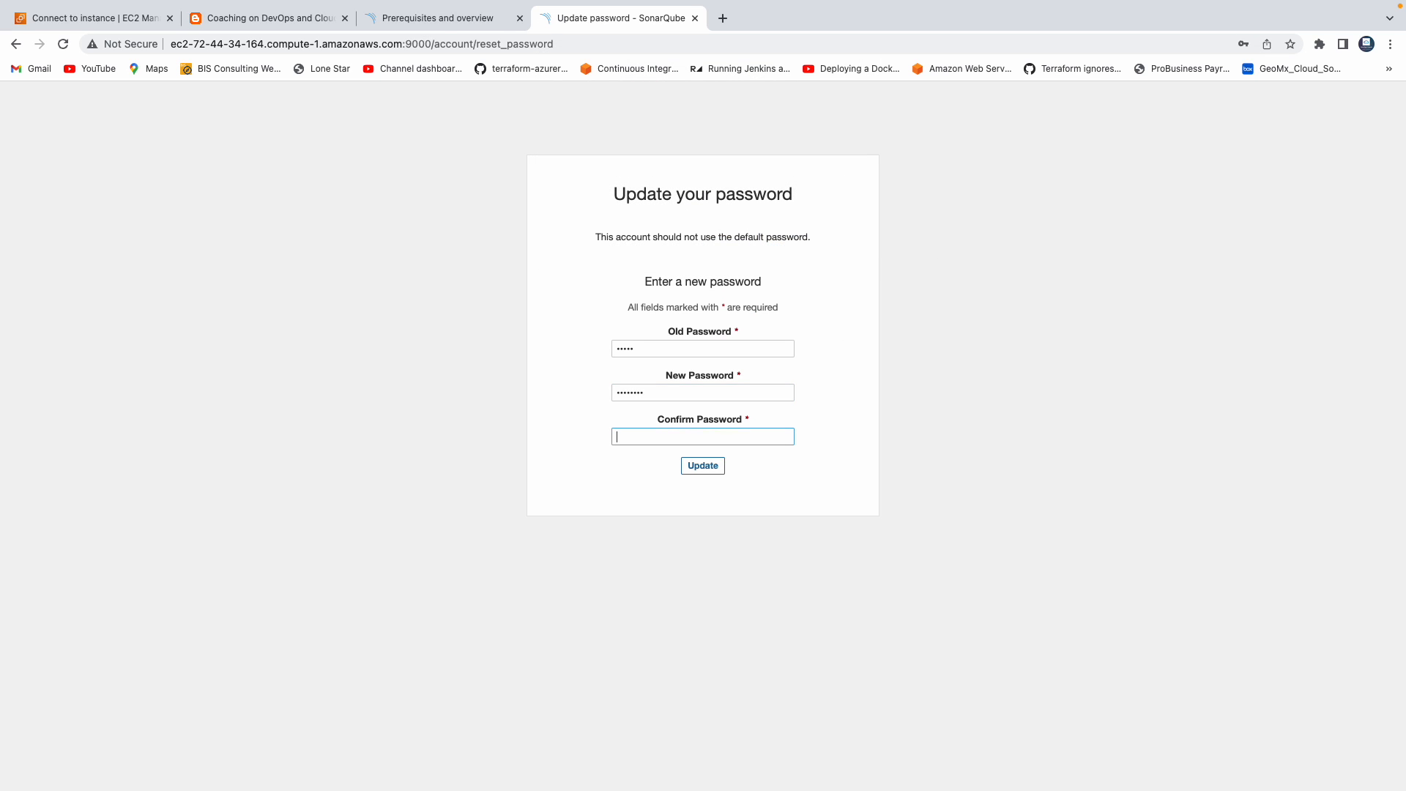
left_click(703, 465)
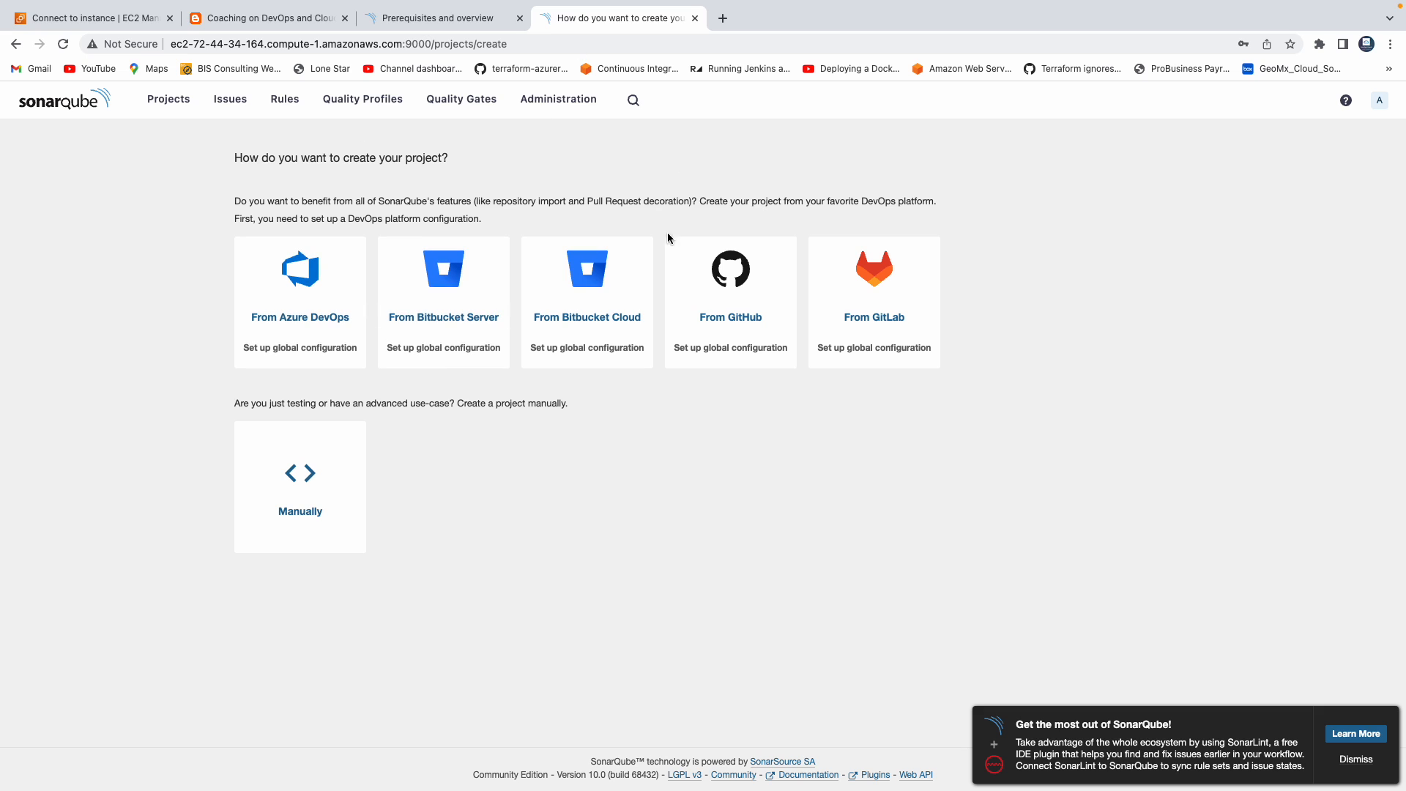
Step: Review the 'SonarQube Server Cannot be reached' post and select its two temporary sysctl commands
left_click(251, 19)
scroll(747, 328, "up", 3)
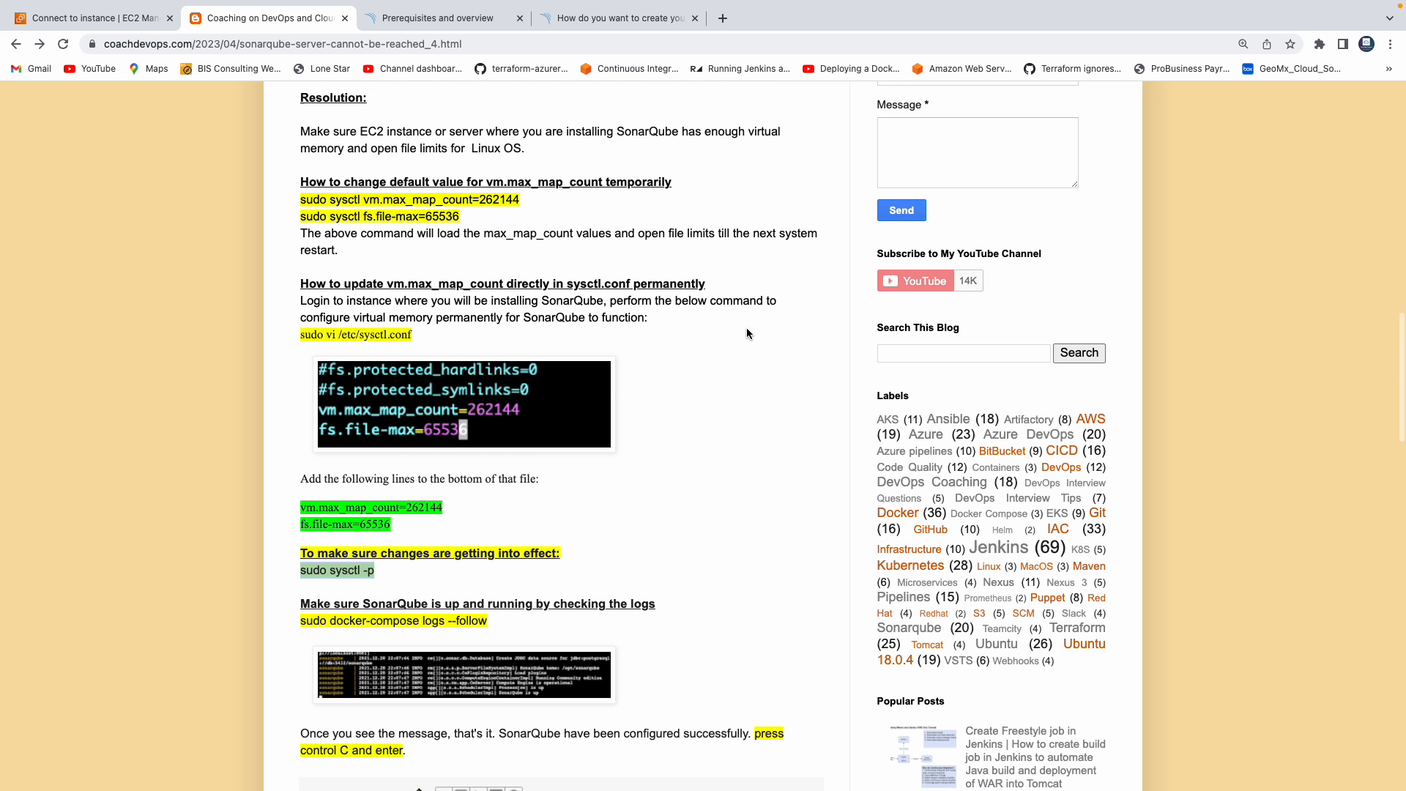
scroll(746, 327, "up", 2)
scroll(746, 329, "up", 3)
scroll(747, 330, "up", 3)
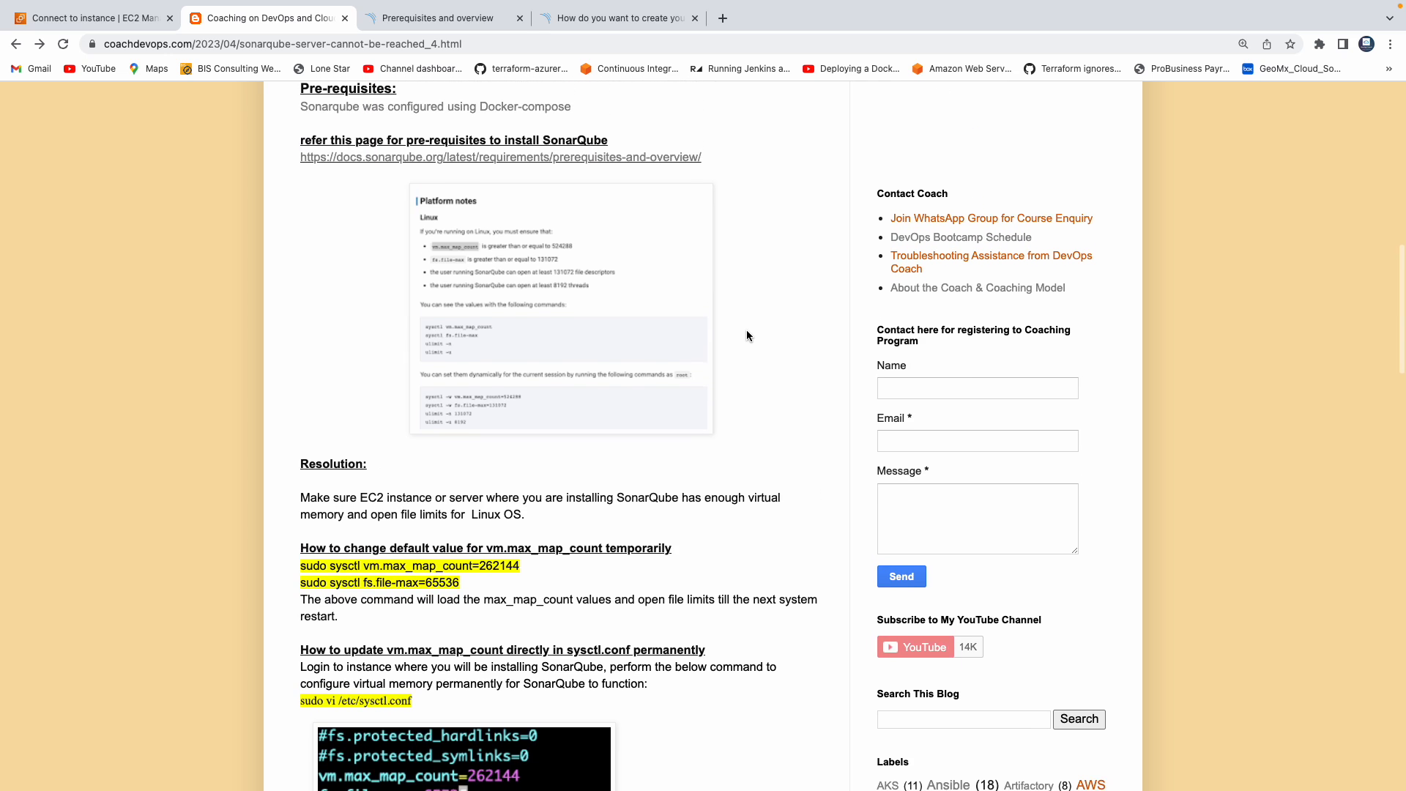
scroll(745, 330, "up", 2)
scroll(436, 293, "up", 1)
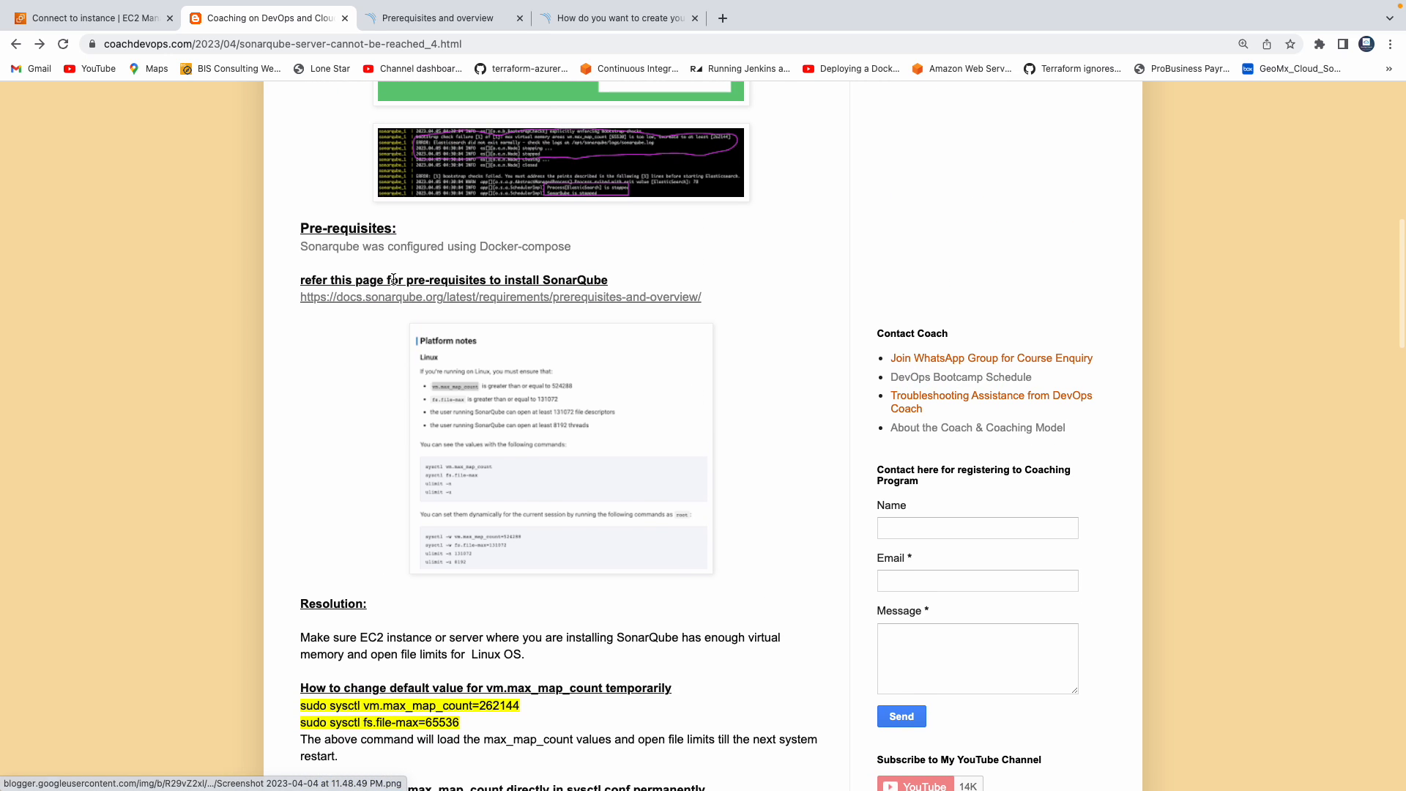
scroll(657, 249, "up", 2)
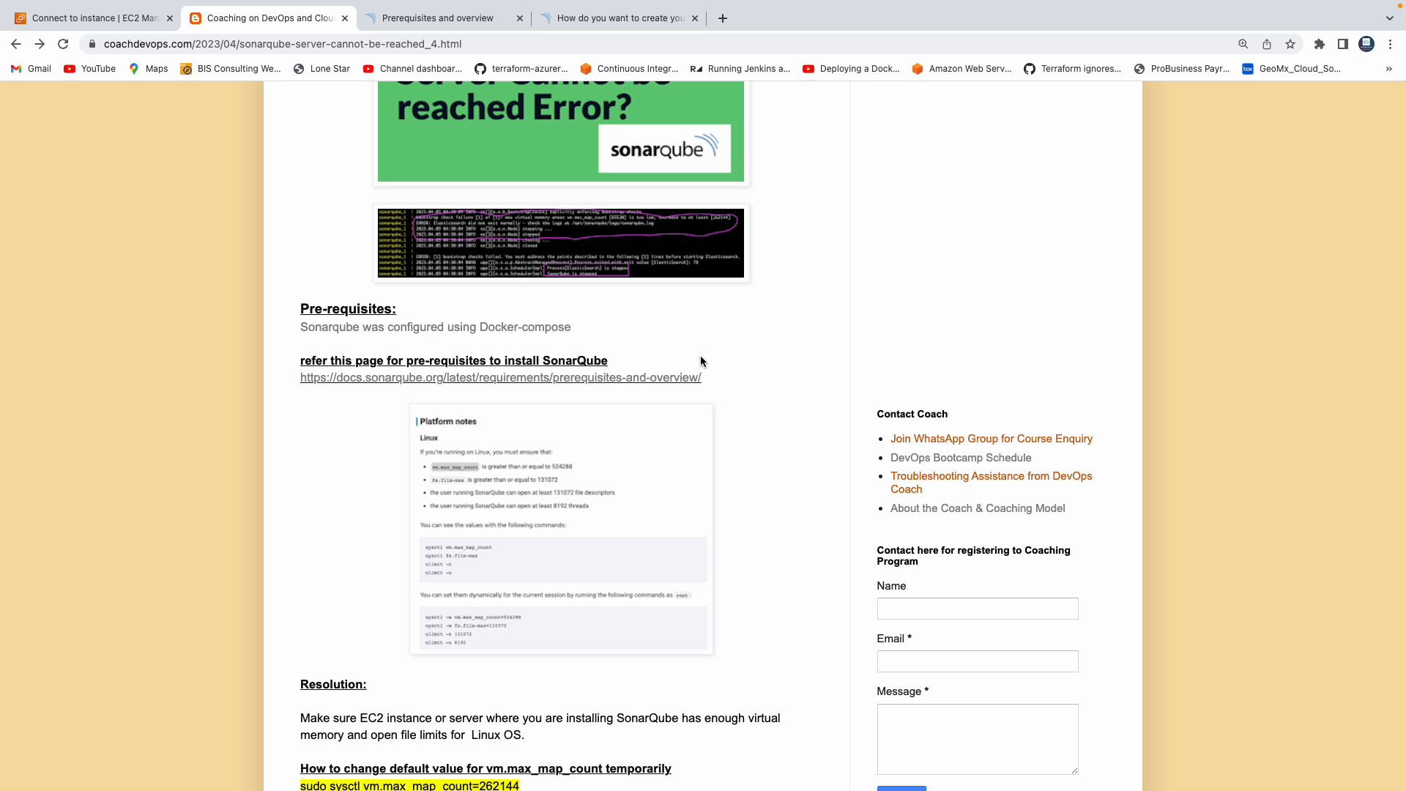
scroll(699, 355, "up", 2)
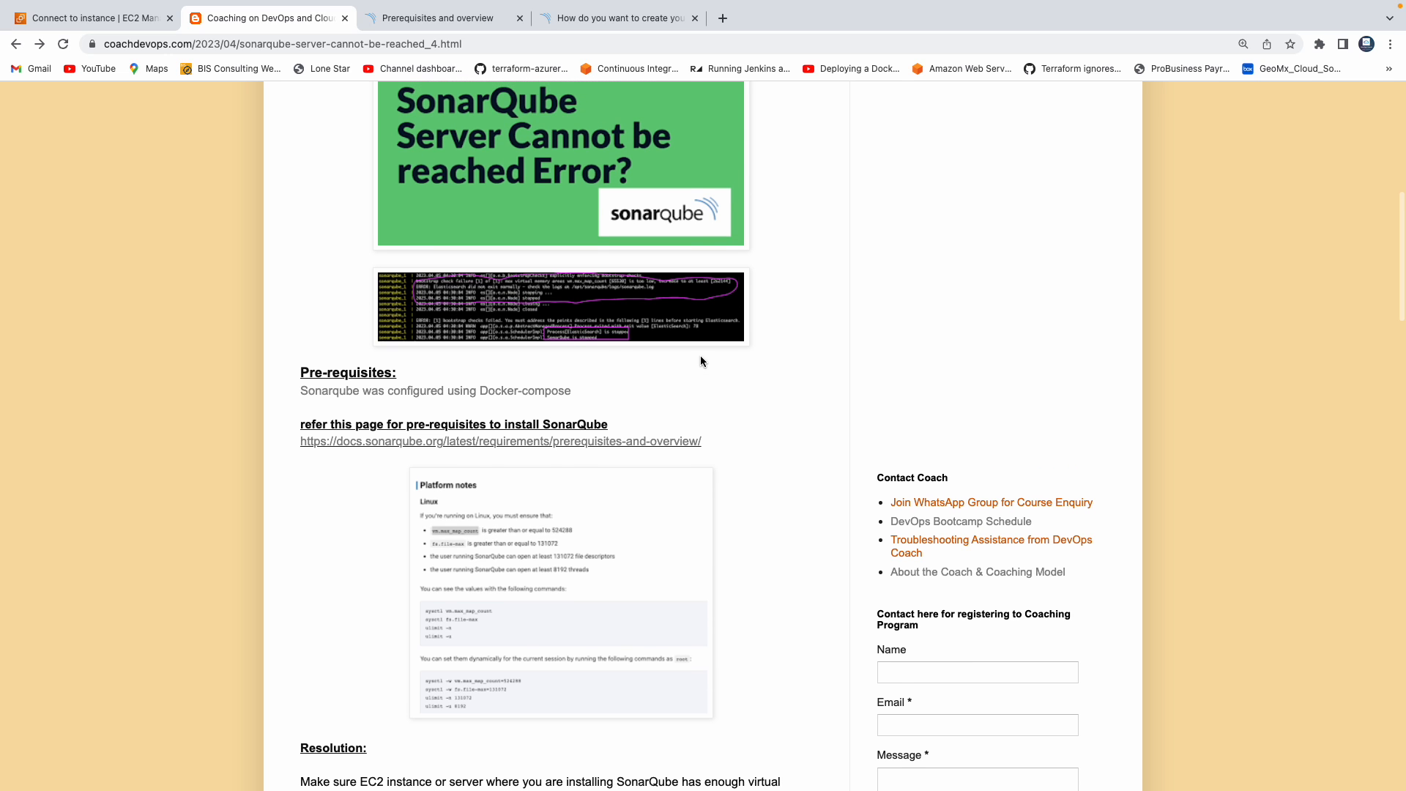
scroll(393, 351, "up", 3)
scroll(393, 352, "up", 3)
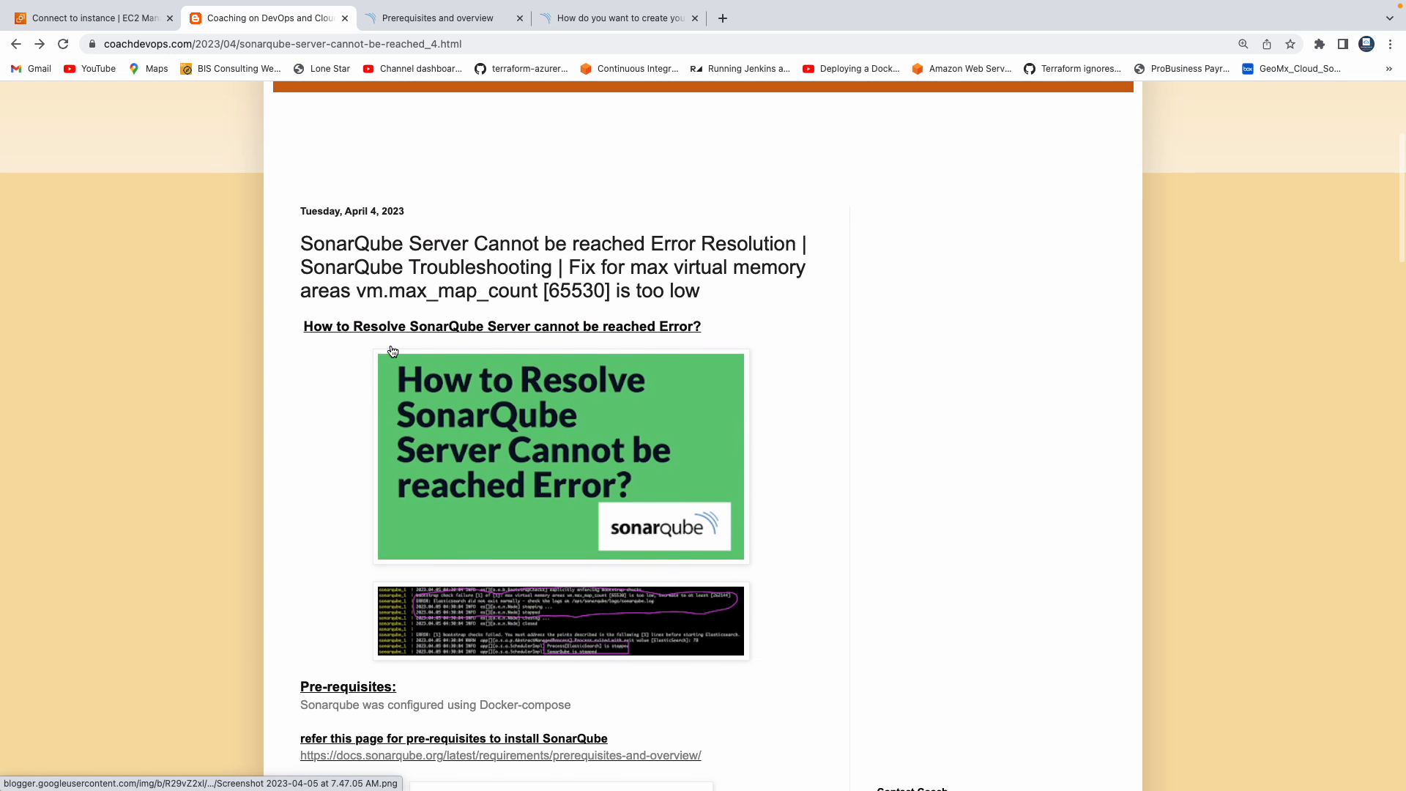
scroll(325, 462, "down", 3)
scroll(324, 462, "down", 3)
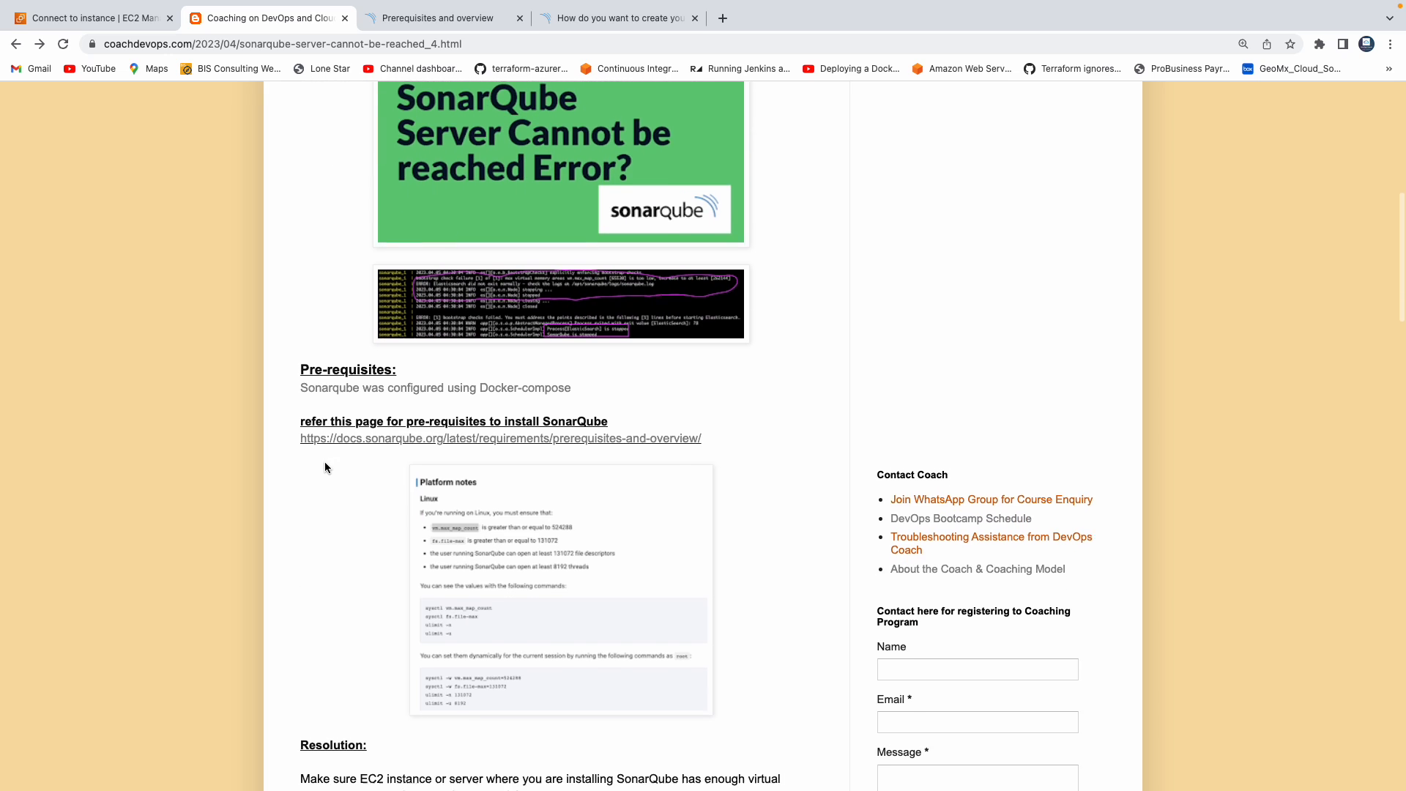
scroll(324, 462, "down", 1)
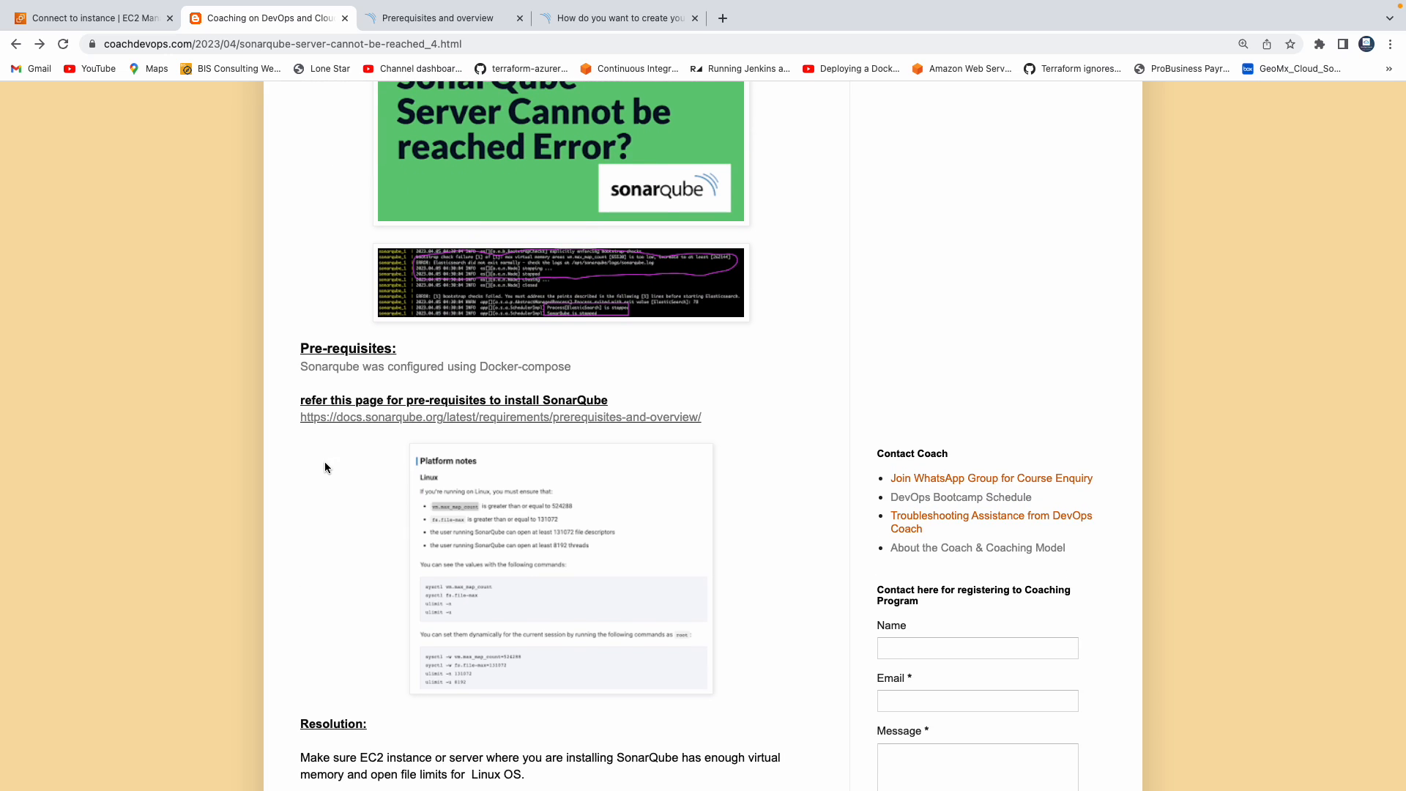
scroll(325, 461, "down", 2)
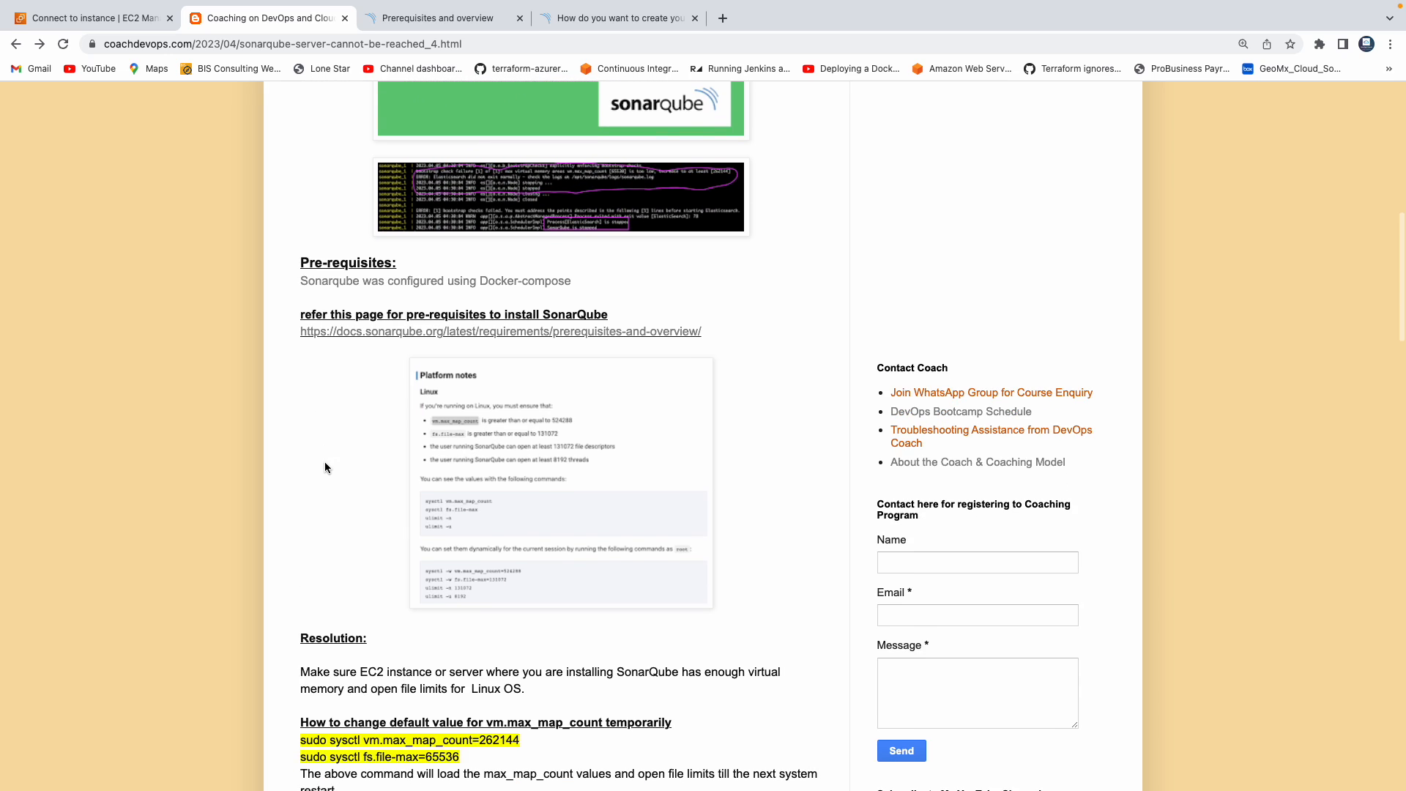
scroll(324, 461, "down", 2)
scroll(324, 461, "down", 2)
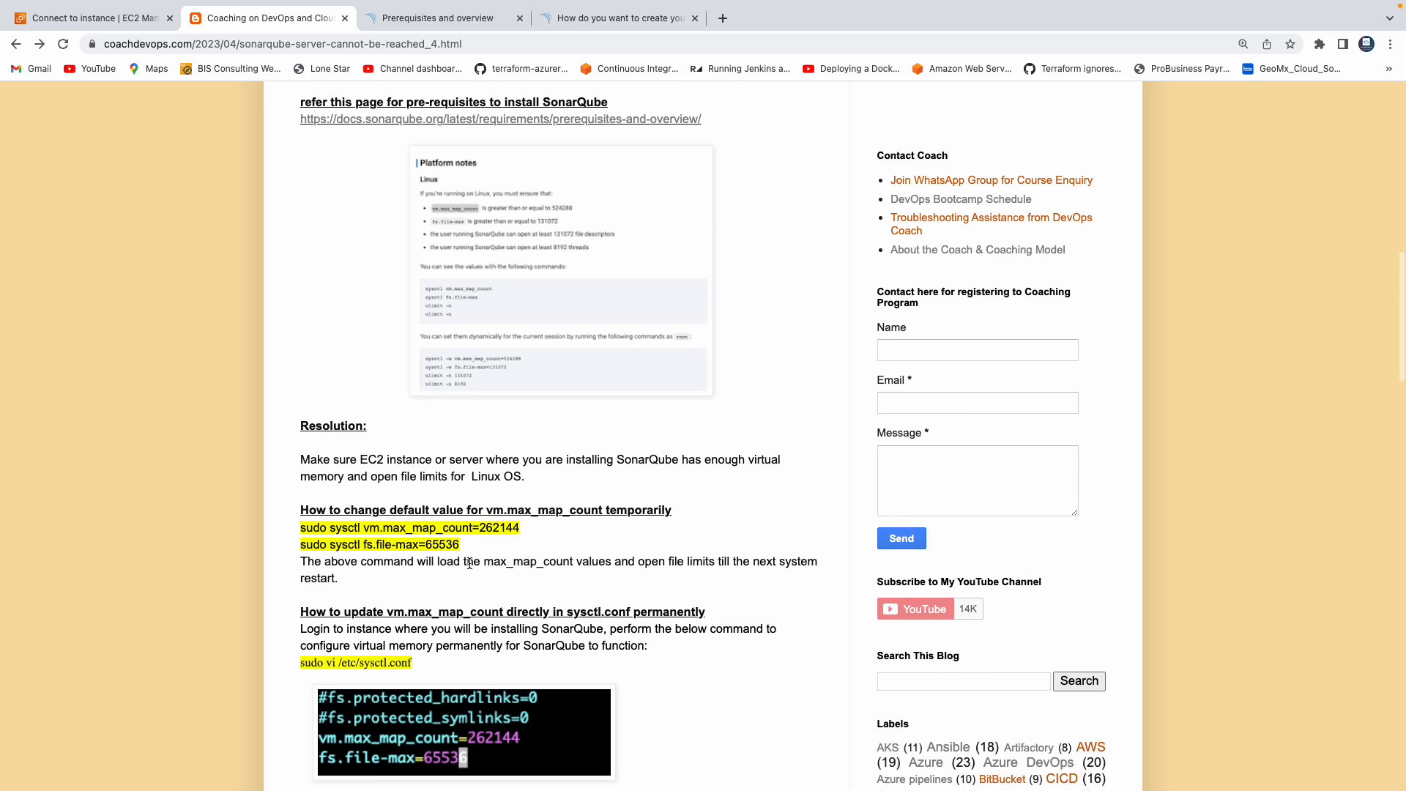
scroll(324, 462, "down", 1)
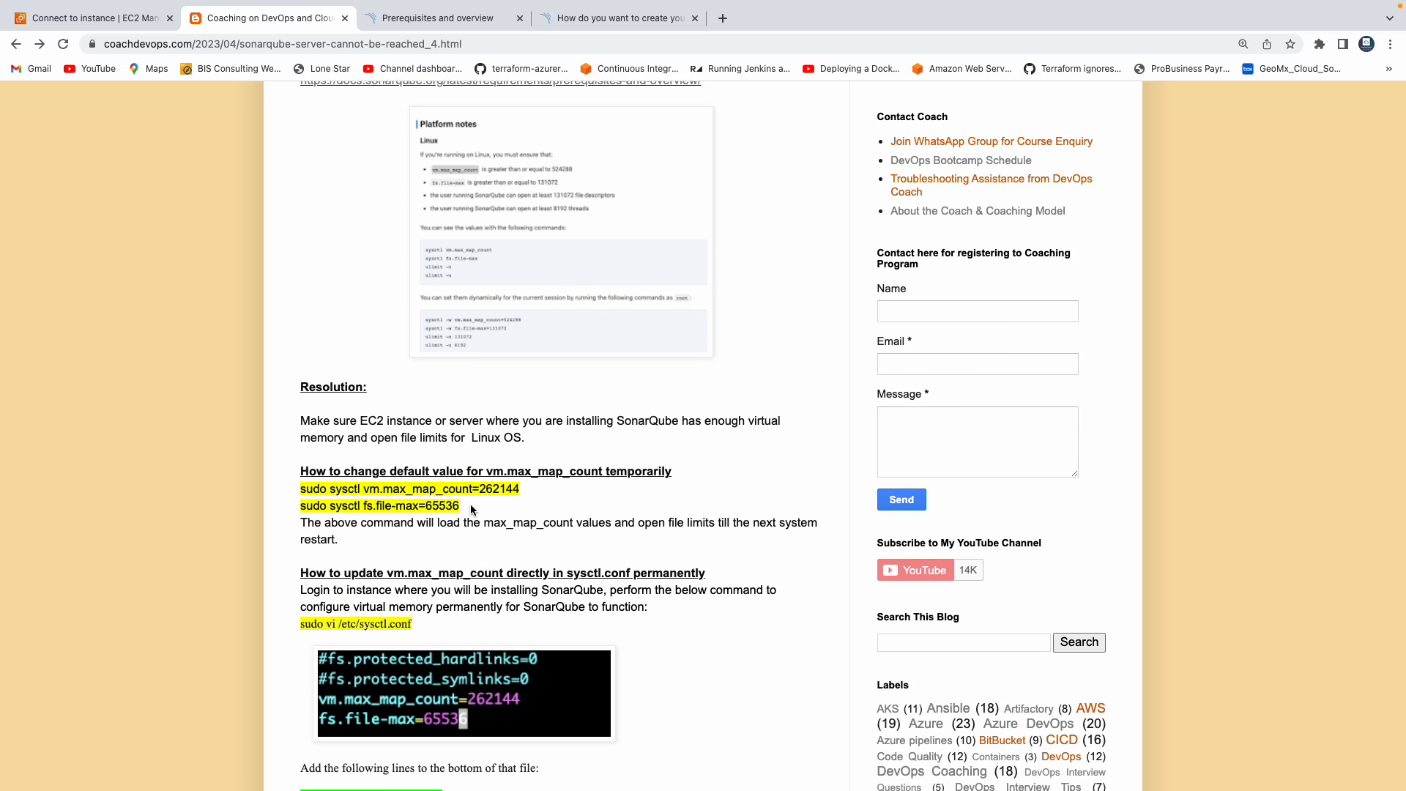
left_click_drag(462, 506, 304, 488)
scroll(495, 494, "down", 3)
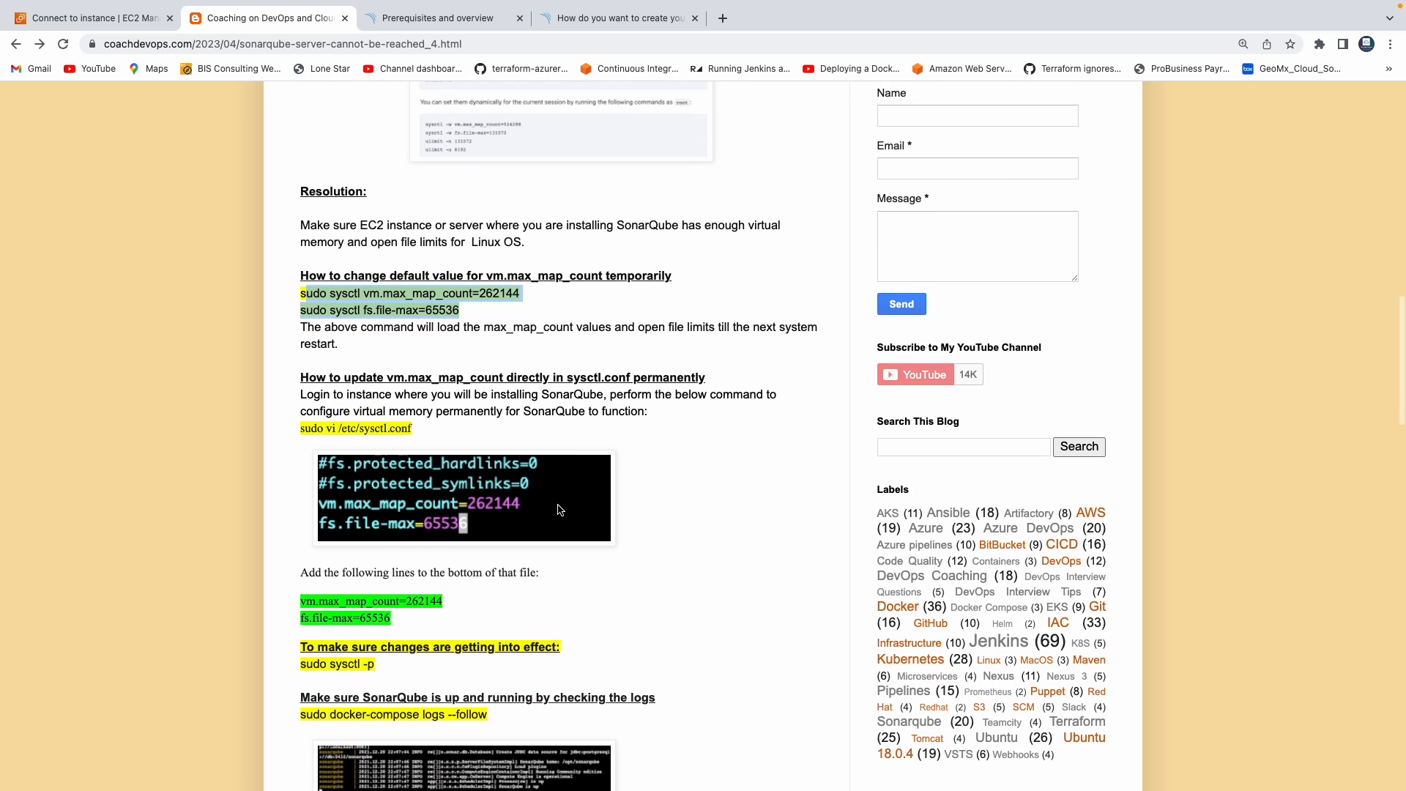
scroll(605, 461, "down", 3)
scroll(723, 415, "down", 2)
scroll(723, 415, "up", 8)
scroll(723, 415, "up", 5)
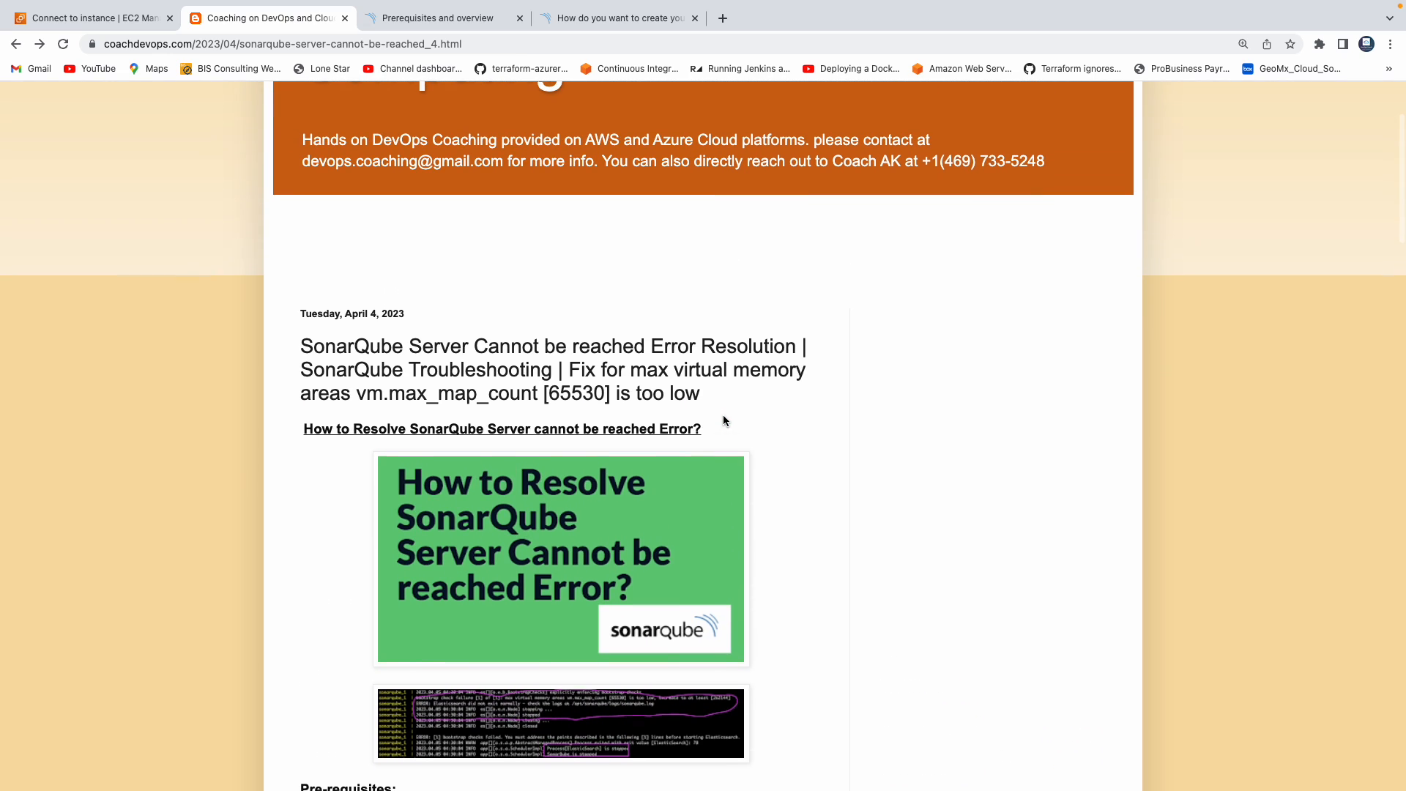
scroll(723, 415, "down", 1)
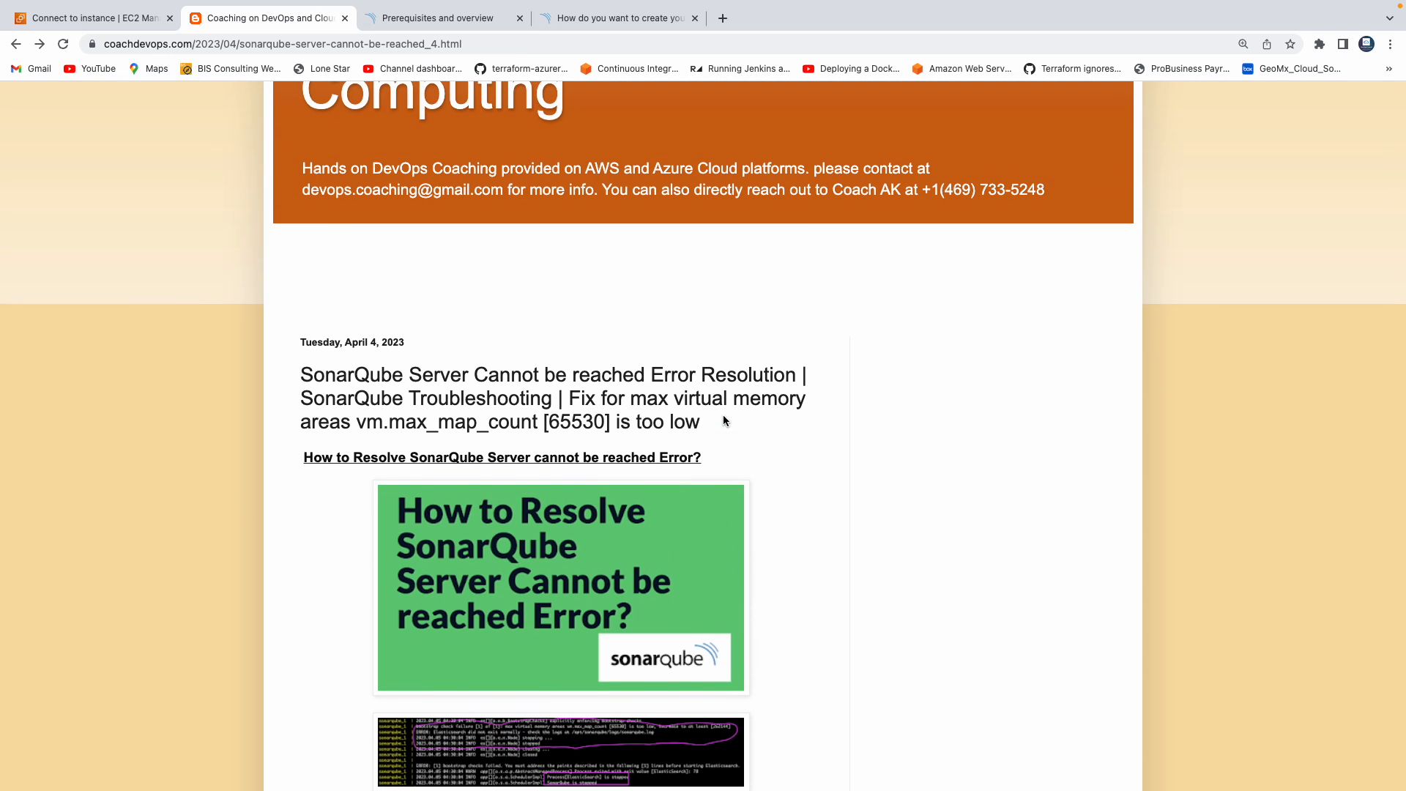